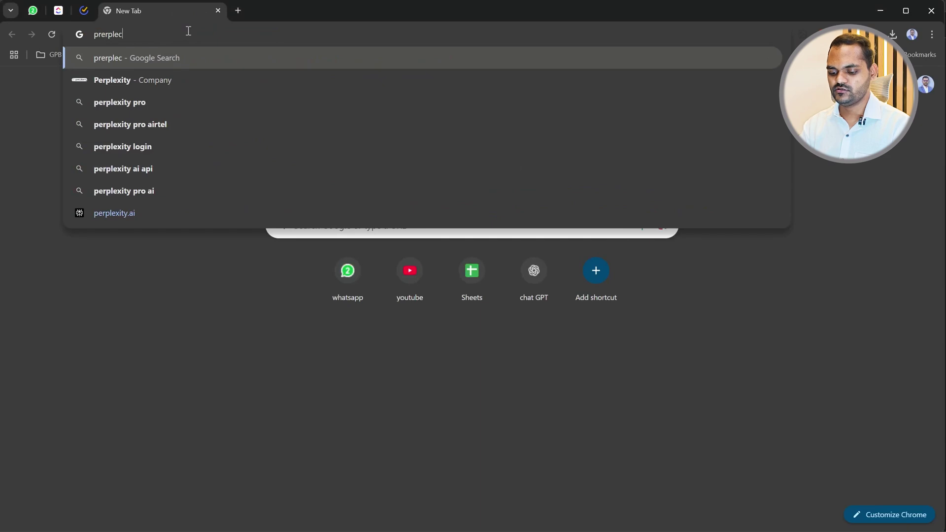
Search Google for Perplexity with the corrected spelling and open the official perplexity.ai site.
{"action": "type", "text": "xcity"}
{"action": "key", "text": "Return"}
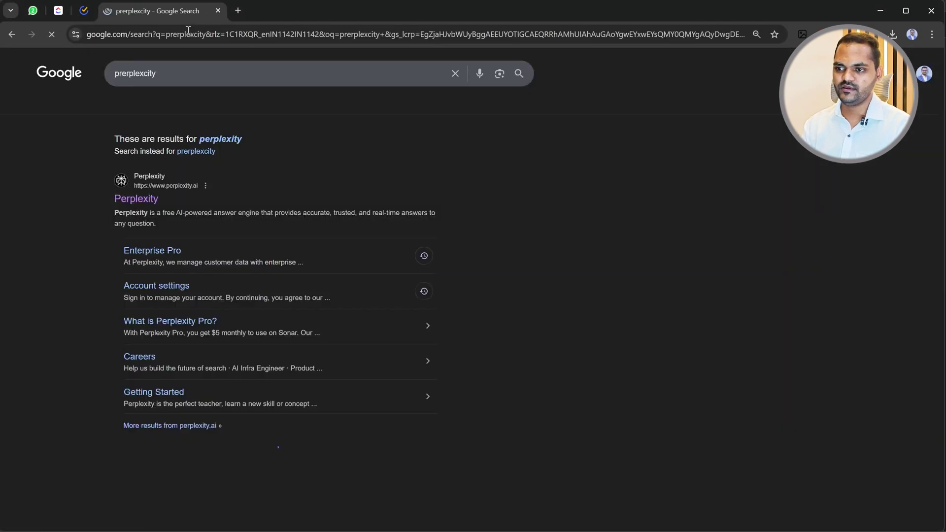
{"action": "left_click", "coordinate": [207, 143]}
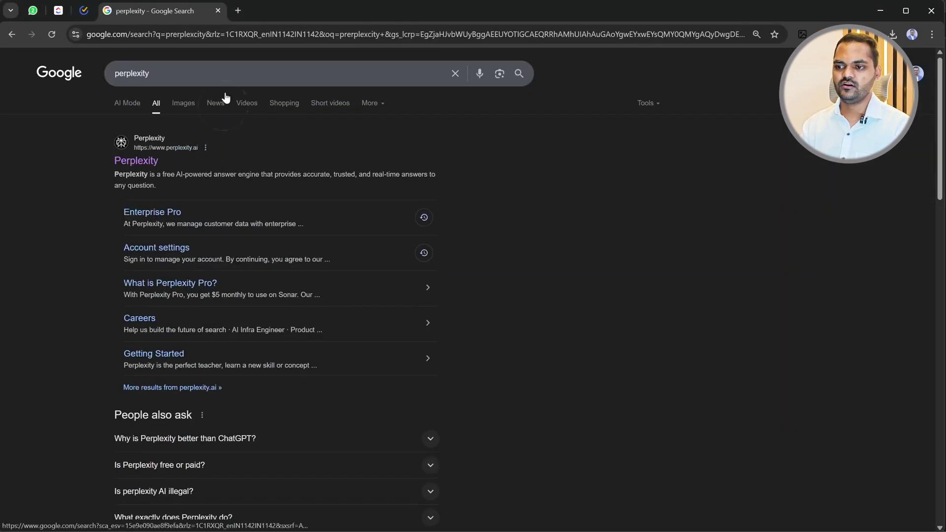
{"action": "left_click", "coordinate": [142, 161]}
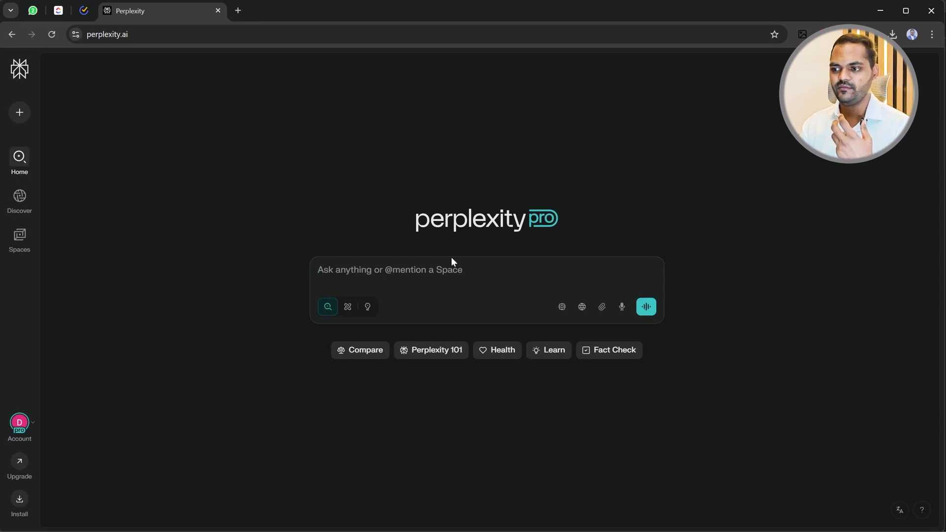
Delete the image-generation thread and the Hi thread from the Library.
{"action": "mouse_move", "coordinate": [34, 114]}
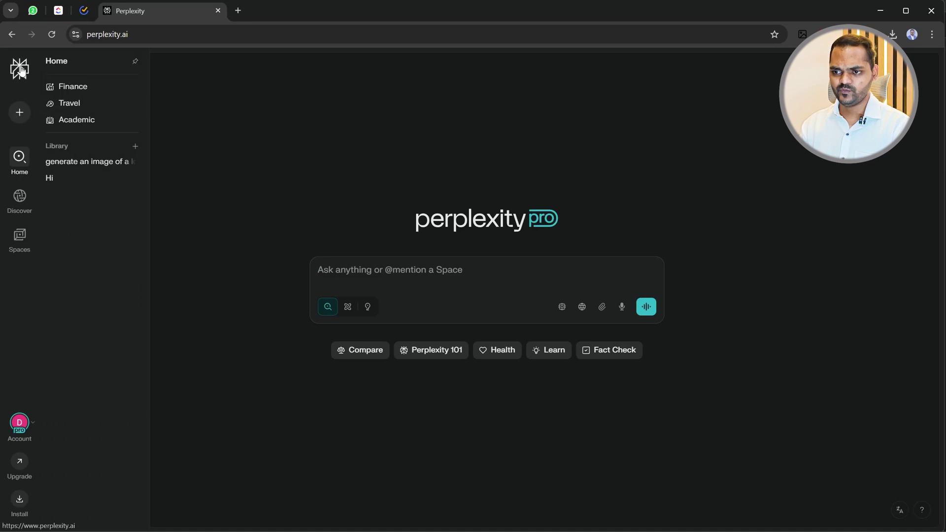
{"action": "left_click", "coordinate": [302, 122]}
{"action": "mouse_move", "coordinate": [18, 62]}
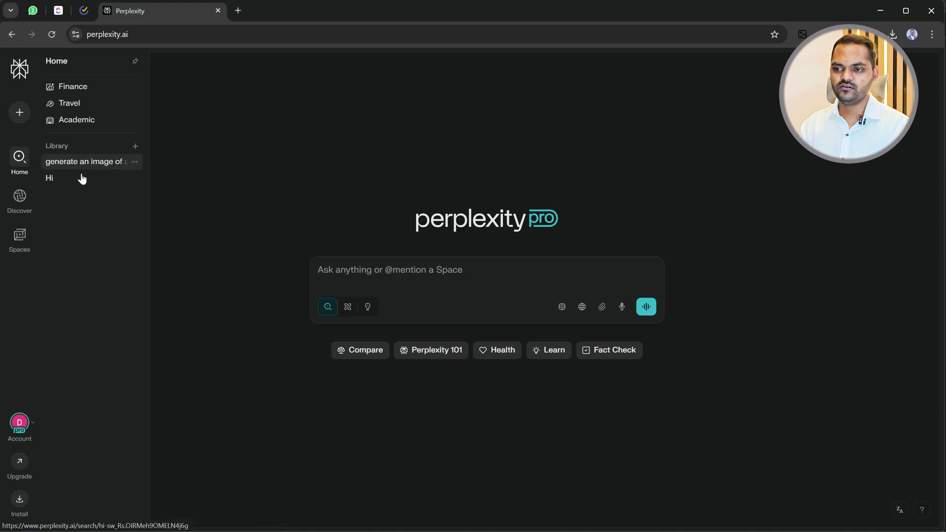
{"action": "left_click", "coordinate": [134, 162]}
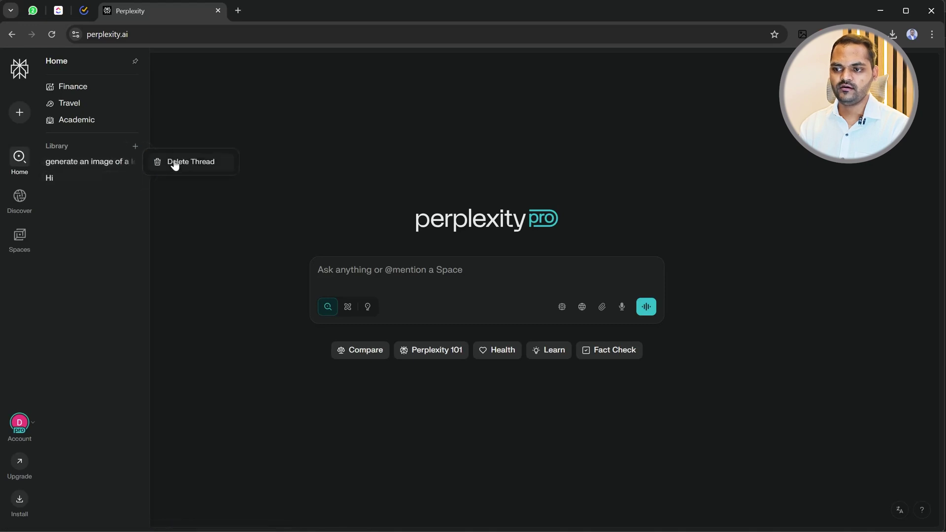
{"action": "left_click", "coordinate": [177, 163]}
{"action": "left_click", "coordinate": [135, 165]}
{"action": "left_click", "coordinate": [164, 162]}
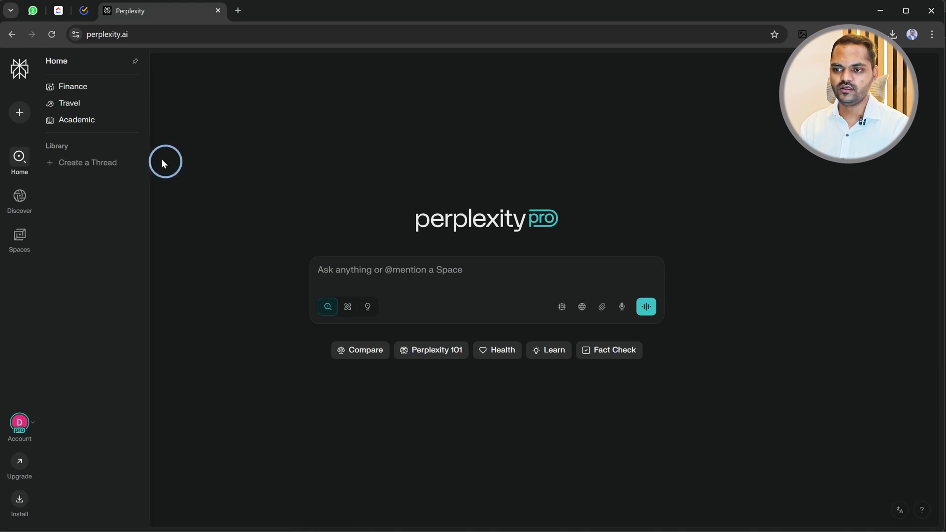
{"action": "mouse_move", "coordinate": [19, 199]}
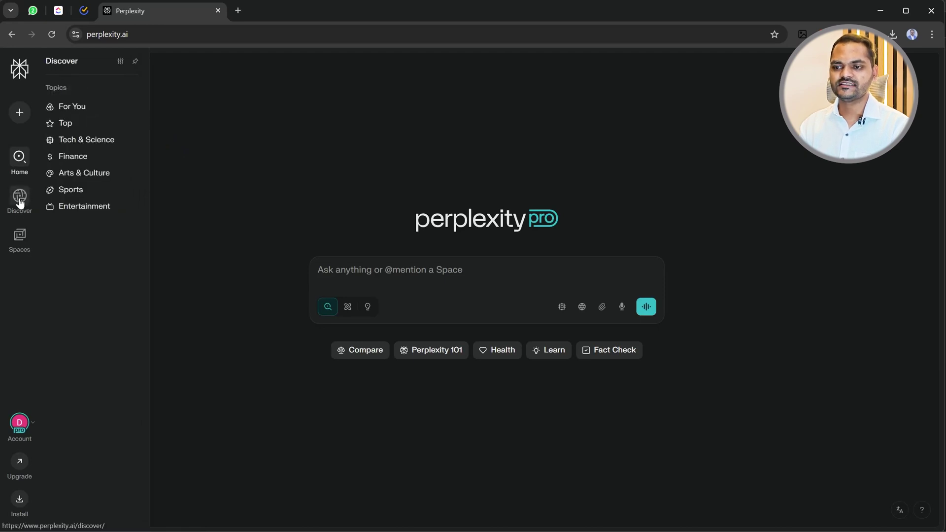
{"action": "mouse_move", "coordinate": [21, 157]}
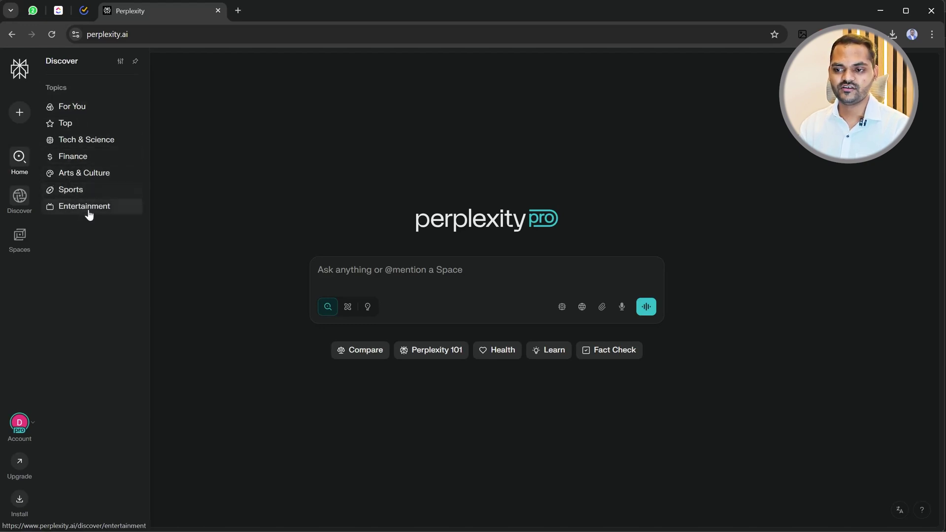
{"action": "mouse_move", "coordinate": [19, 238]}
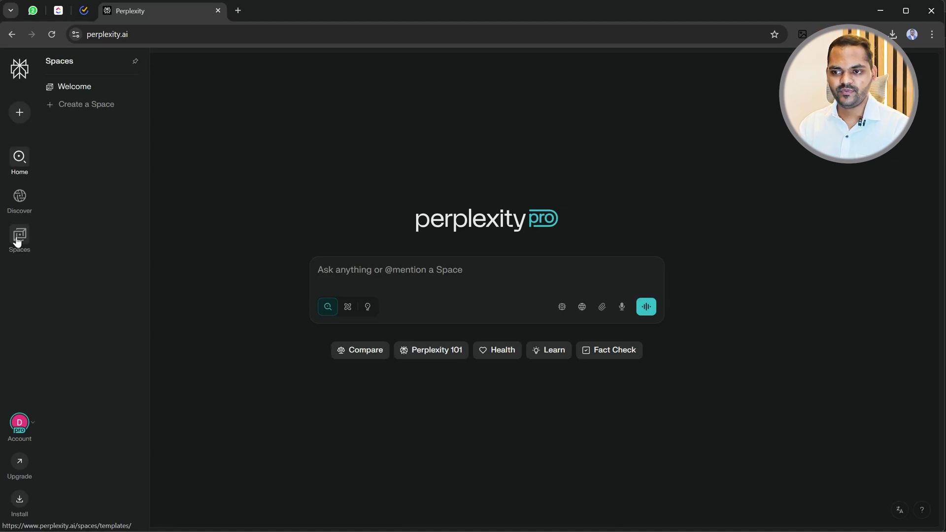
{"action": "left_click", "coordinate": [20, 464]}
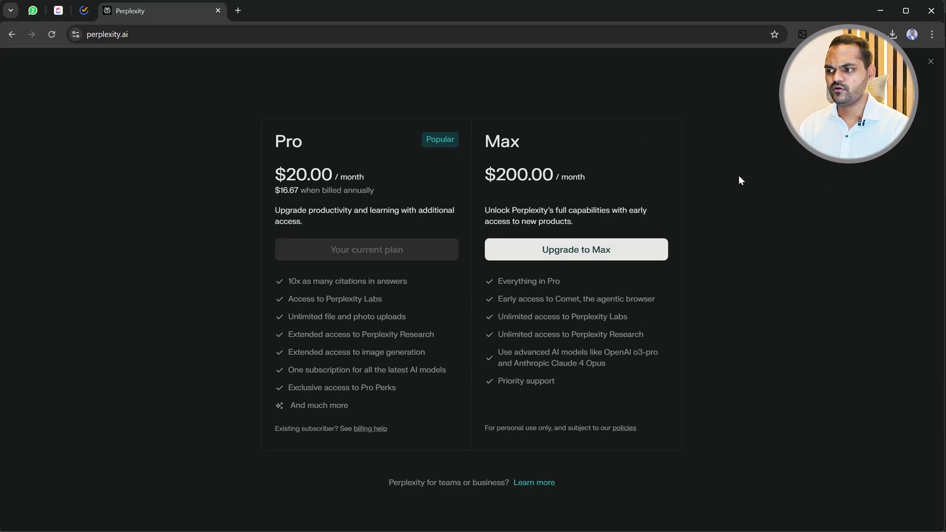
{"action": "left_click", "coordinate": [931, 65]}
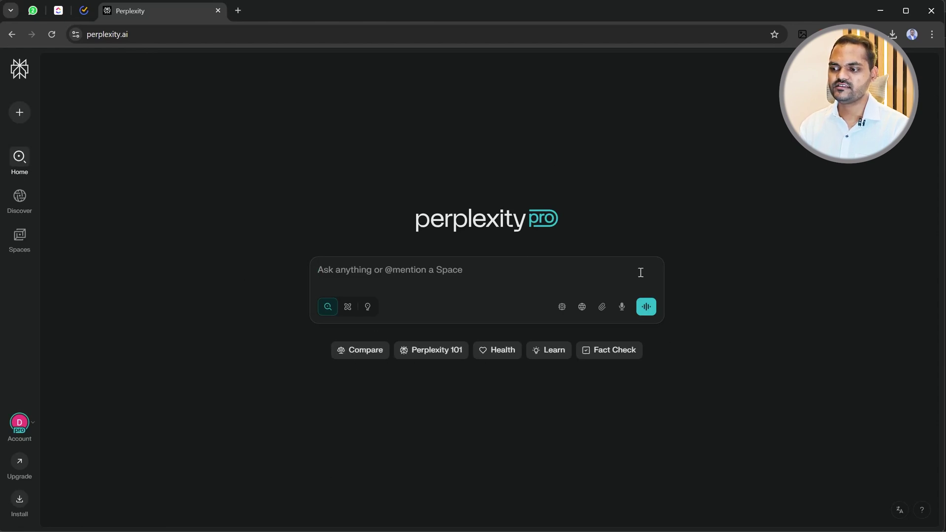
Switch the ask box to Research mode and show the Web, Academic, Social and Finance sources.
{"action": "mouse_move", "coordinate": [328, 312]}
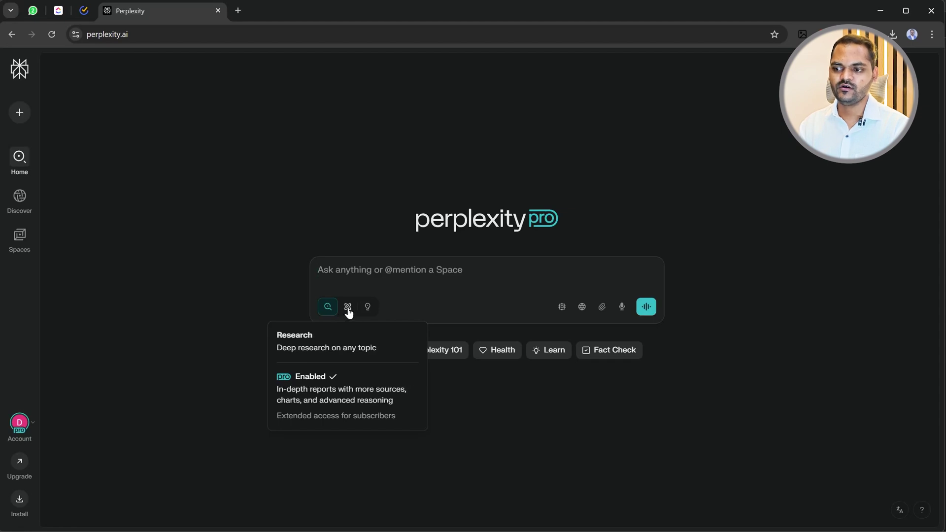
{"action": "left_click", "coordinate": [348, 308]}
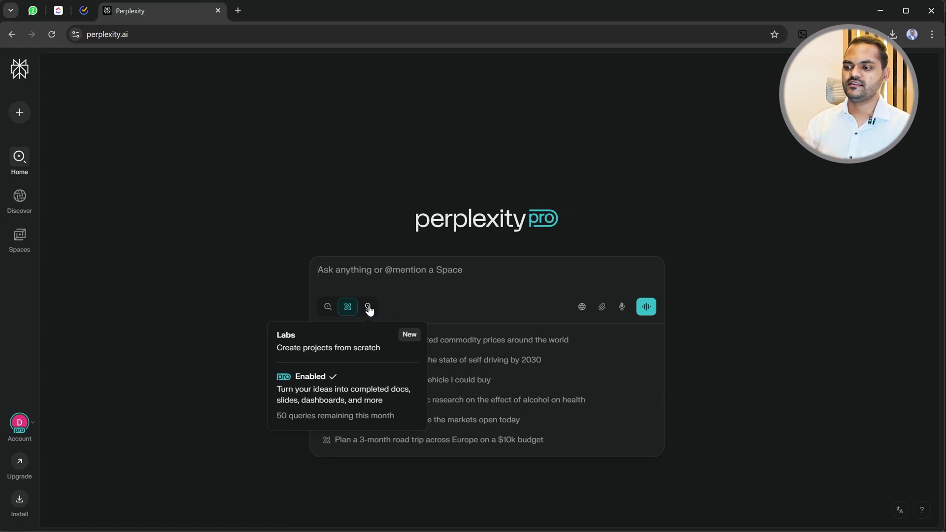
{"action": "left_click", "coordinate": [583, 313]}
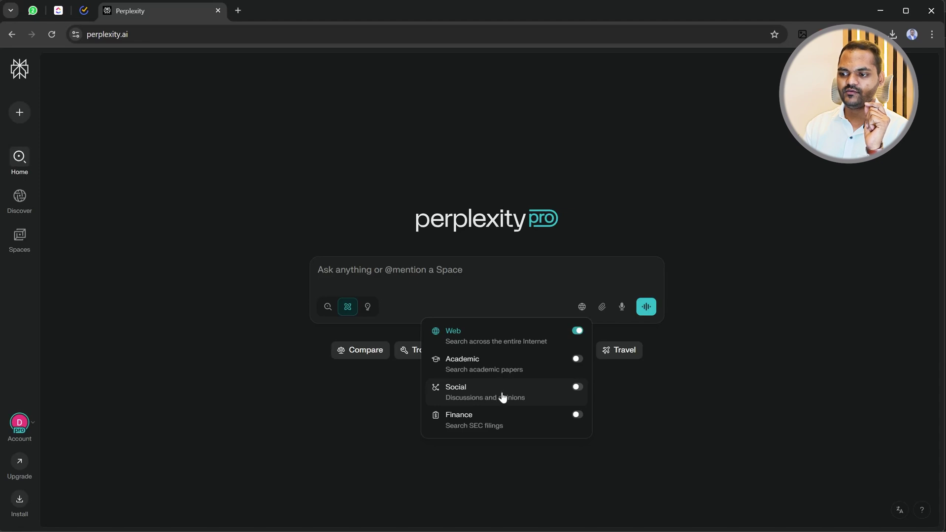
Toggle Social on and back off, keep Web as the only source, and dismiss the attach options.
{"action": "left_click", "coordinate": [577, 389]}
{"action": "left_click", "coordinate": [578, 388]}
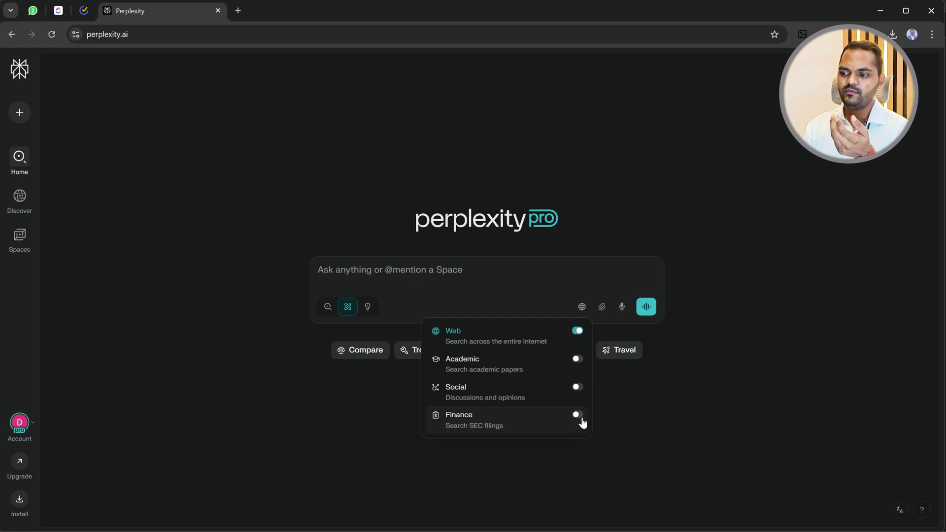
{"action": "left_click", "coordinate": [649, 412]}
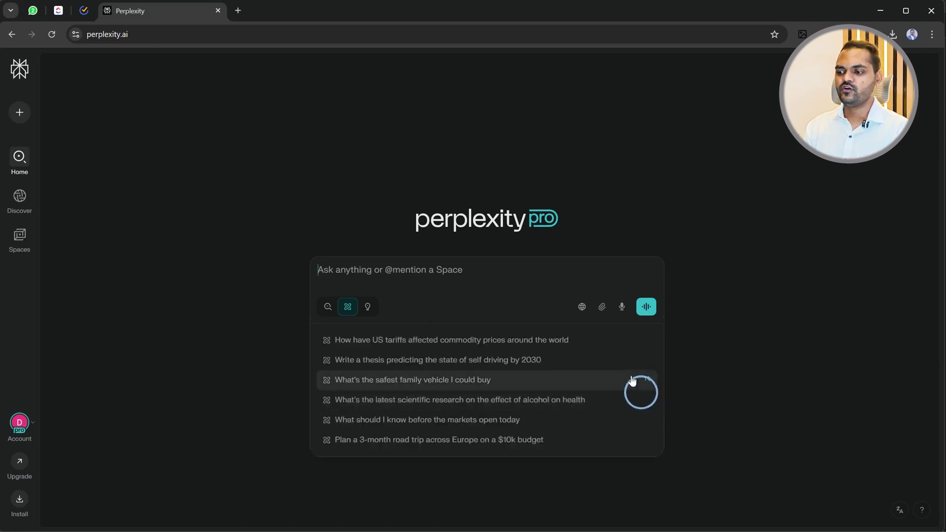
{"action": "left_click", "coordinate": [676, 303]}
{"action": "left_click", "coordinate": [603, 309]}
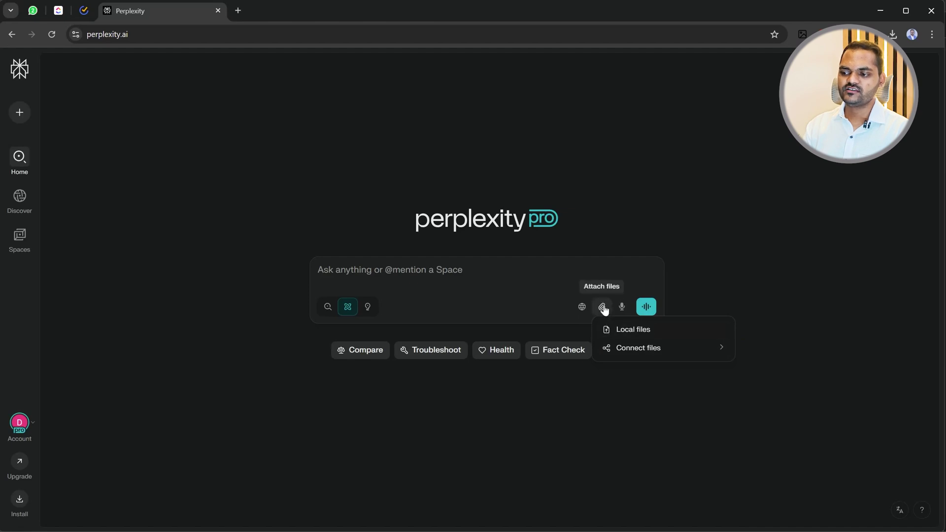
{"action": "left_click", "coordinate": [777, 252]}
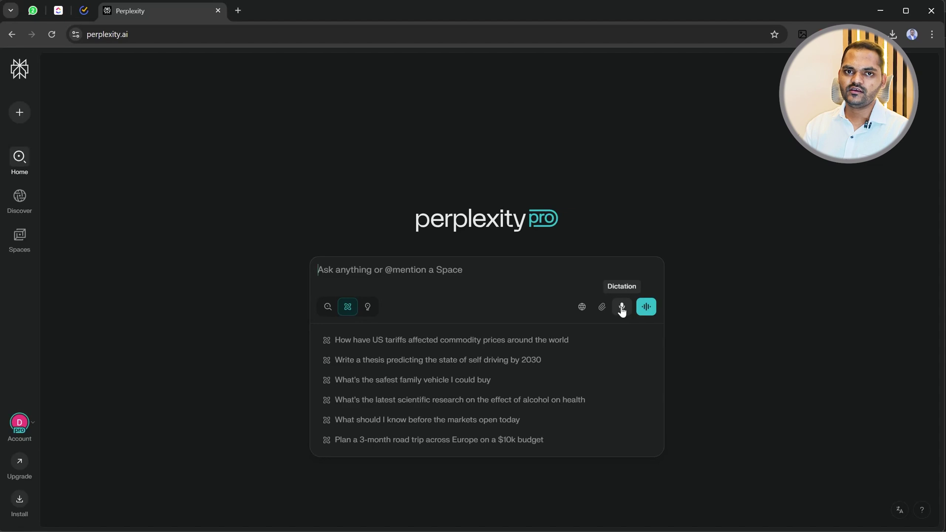
Cycle through the Labs, Search and Research modes, ending on quick Search.
{"action": "left_click", "coordinate": [730, 290]}
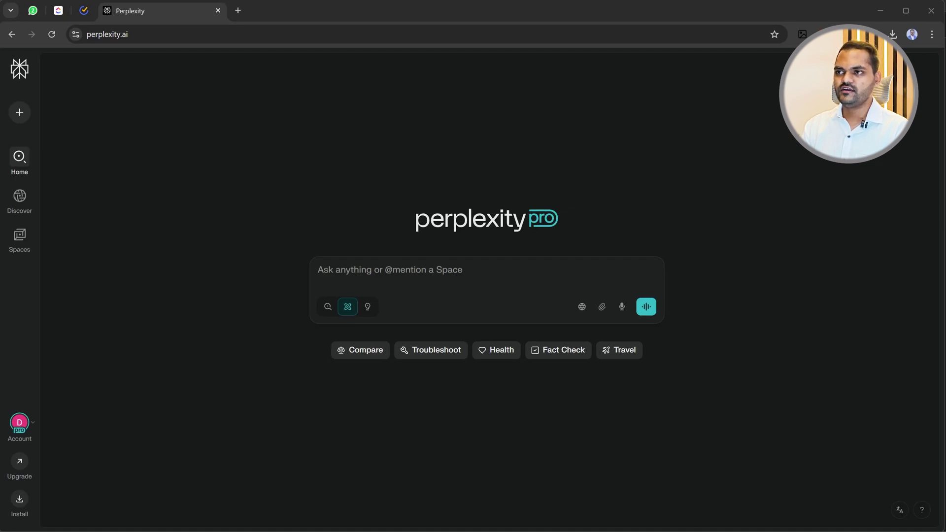
{"action": "left_click", "coordinate": [372, 270]}
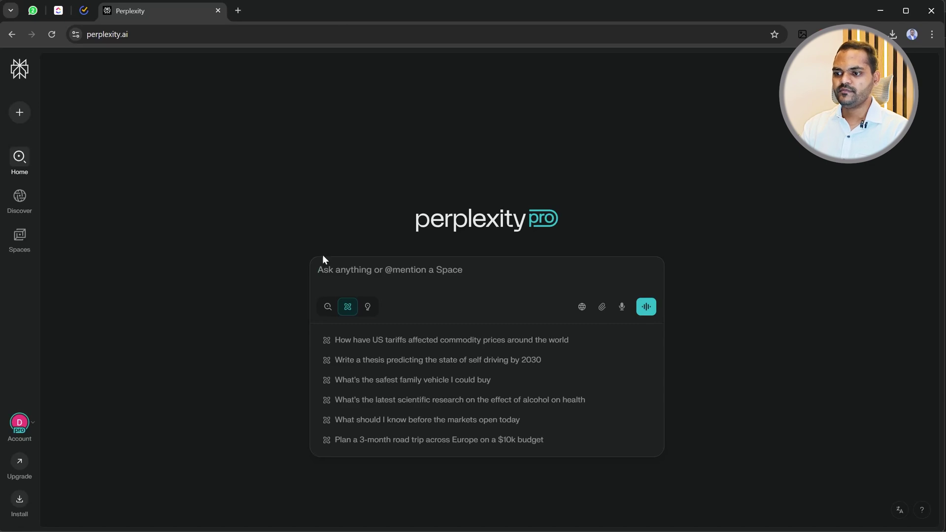
{"action": "left_click", "coordinate": [277, 278]}
{"action": "left_click", "coordinate": [368, 308]}
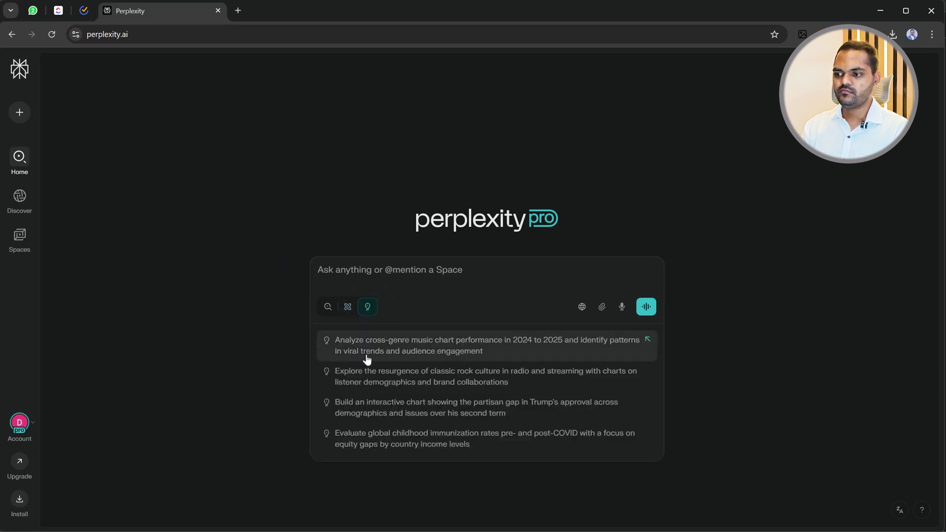
{"action": "left_click", "coordinate": [326, 308]}
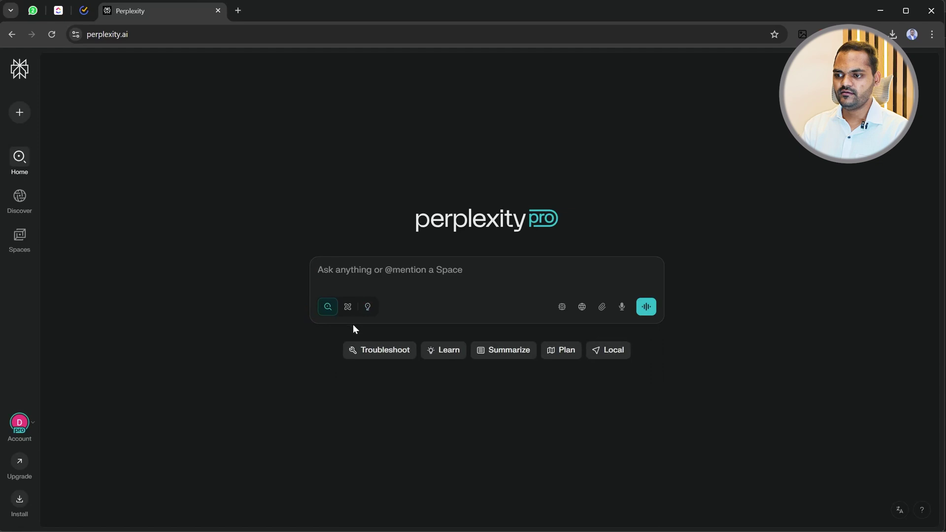
{"action": "left_click", "coordinate": [349, 308]}
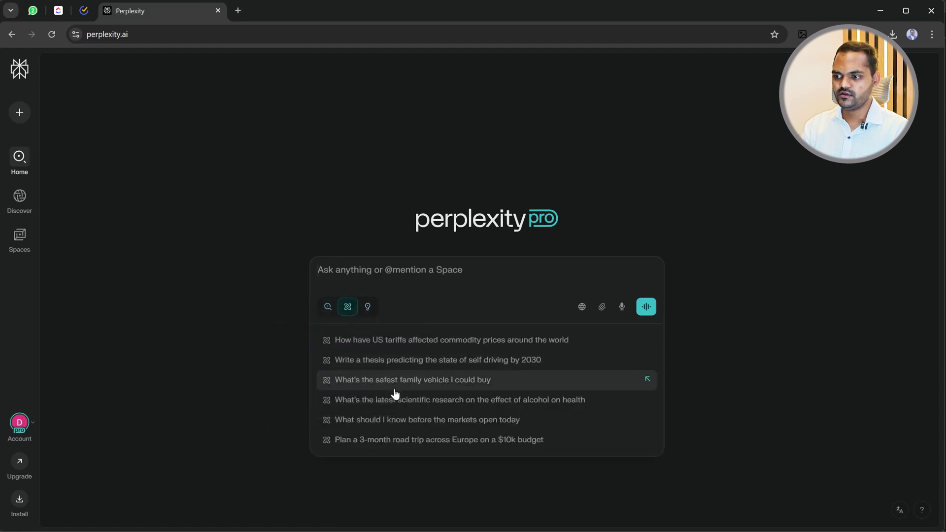
{"action": "left_click", "coordinate": [329, 307]}
Dismiss the Research description card and copy the prepared question text.
{"action": "left_click", "coordinate": [544, 490]}
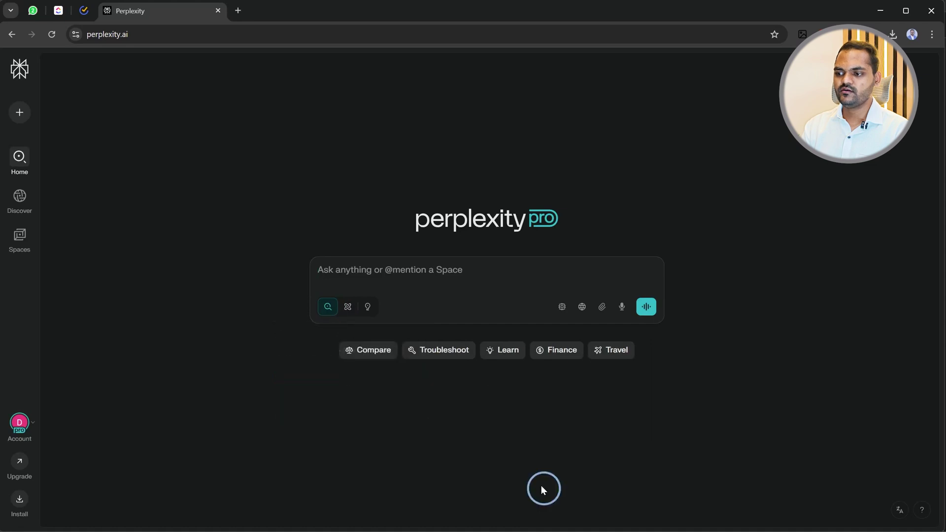
{"action": "left_click", "coordinate": [342, 271]}
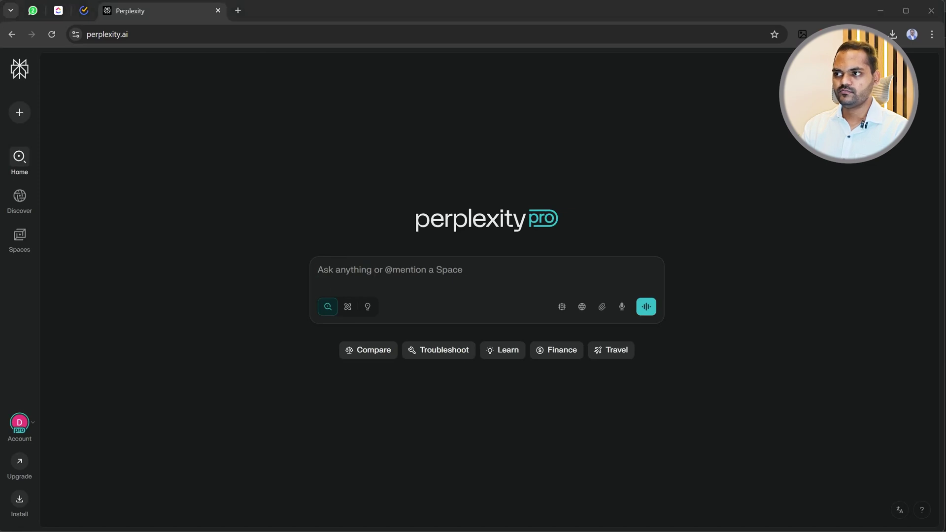
{"action": "key", "text": "ctrl+c"}
Paste and submit the question comparing Midjourney and DALL·E with latest updates and links.
{"action": "left_click", "coordinate": [357, 272]}
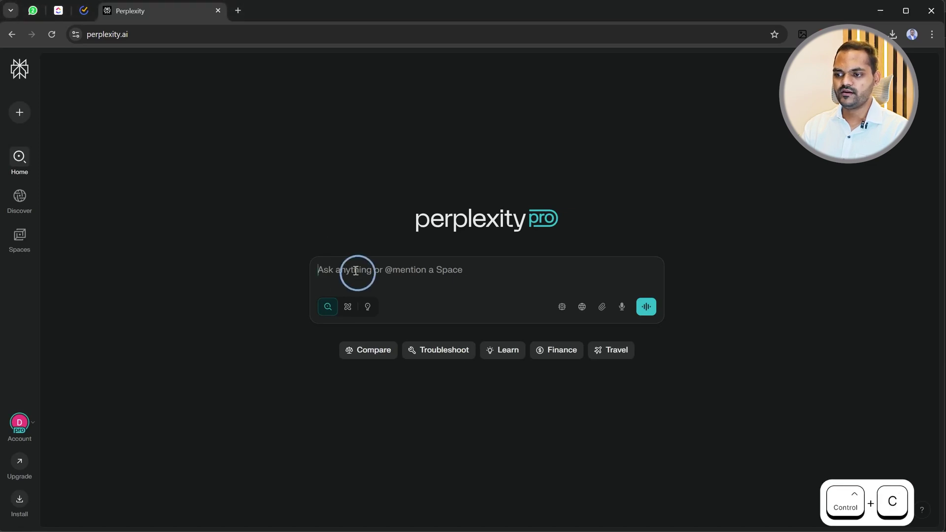
{"action": "key", "text": "ctrl+v"}
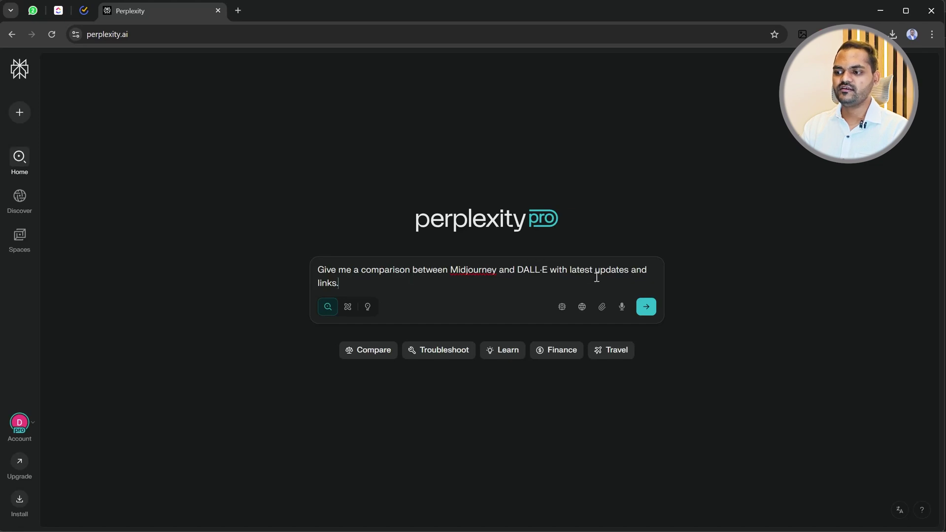
{"action": "left_click", "coordinate": [647, 306]}
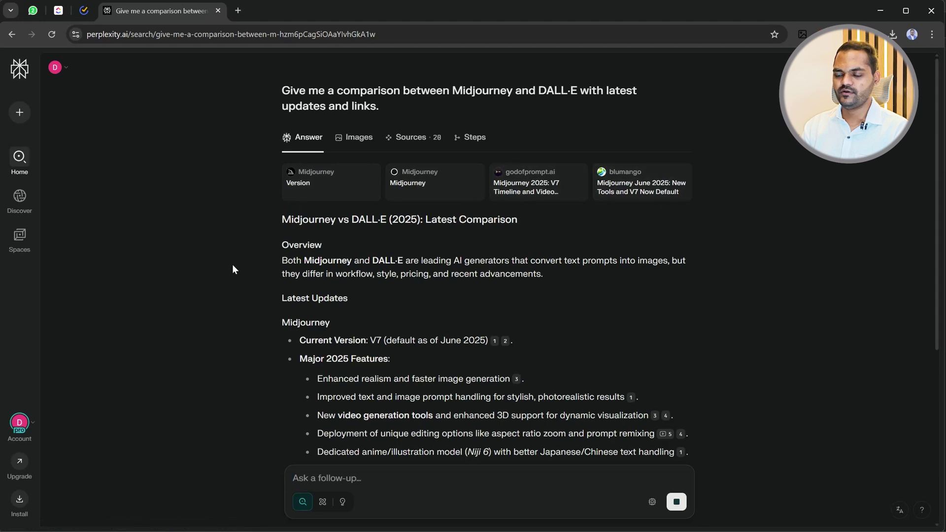
{"action": "left_click_drag", "start_coordinate": [426, 220], "coordinate": [517, 220]}
{"action": "left_click", "coordinate": [264, 250]}
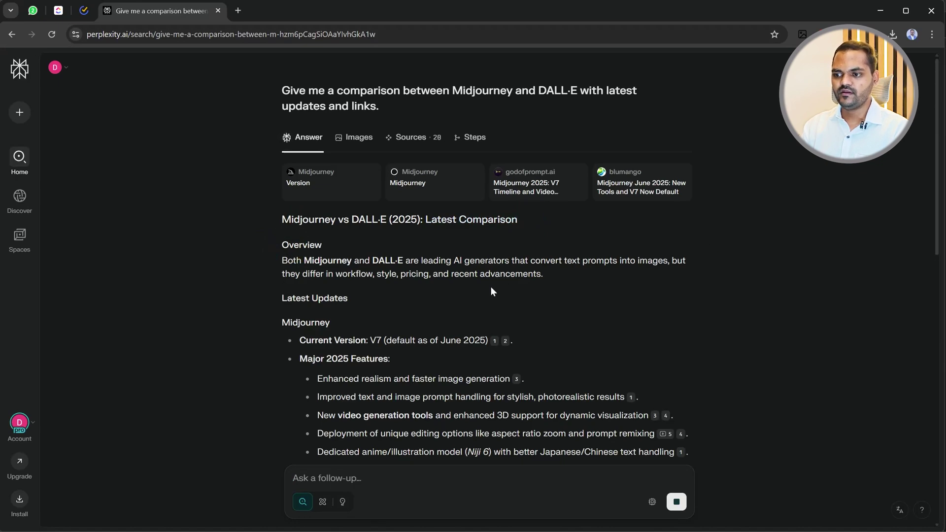
{"action": "double_click", "coordinate": [286, 214]}
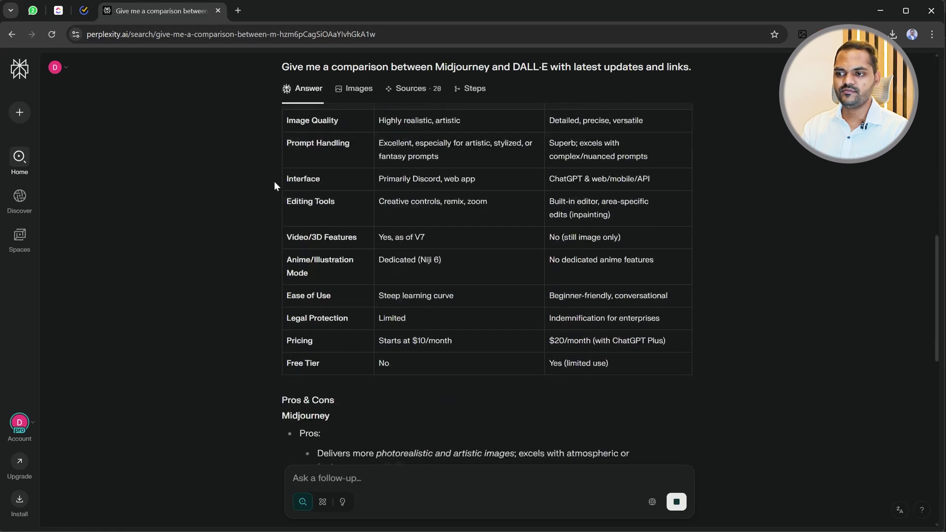
{"action": "scroll", "coordinate": [340, 276], "scroll_direction": "up", "scroll_amount": 2}
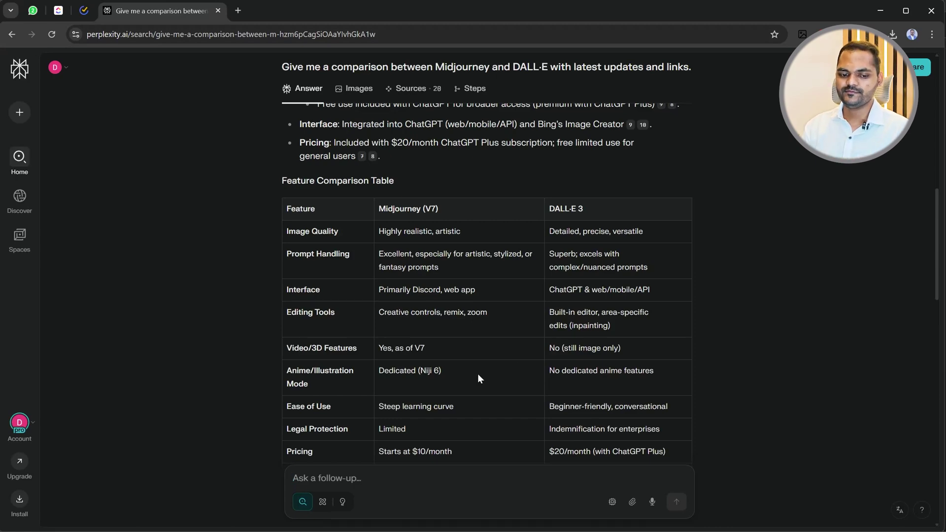
{"action": "scroll", "coordinate": [473, 326], "scroll_direction": "down", "scroll_amount": 2}
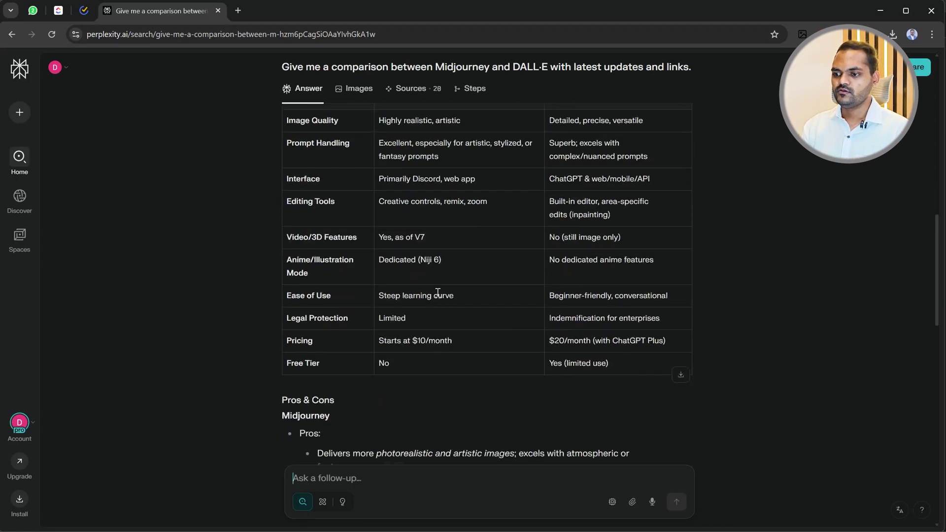
{"action": "scroll", "coordinate": [495, 324], "scroll_direction": "up", "scroll_amount": 3}
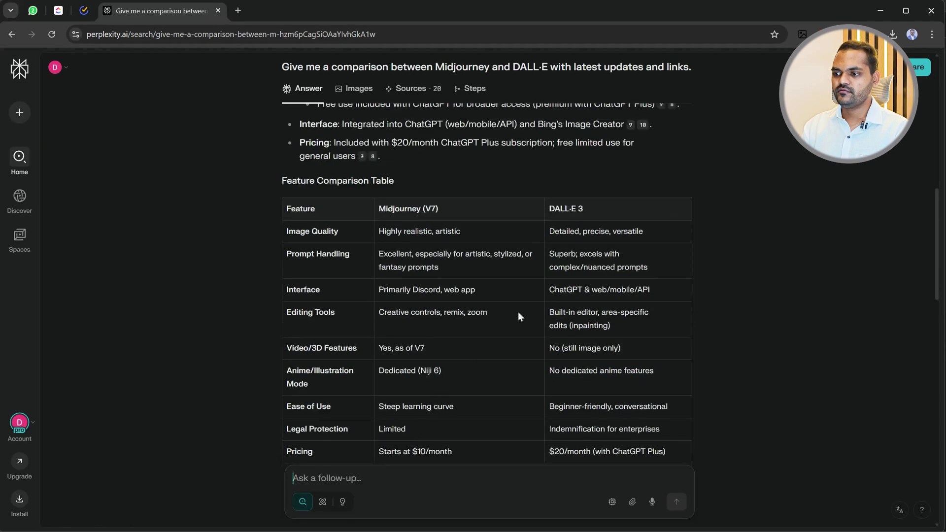
{"action": "scroll", "coordinate": [567, 335], "scroll_direction": "down", "scroll_amount": 3}
{"action": "left_click_drag", "start_coordinate": [616, 365], "coordinate": [447, 368]}
{"action": "left_click", "coordinate": [397, 395]}
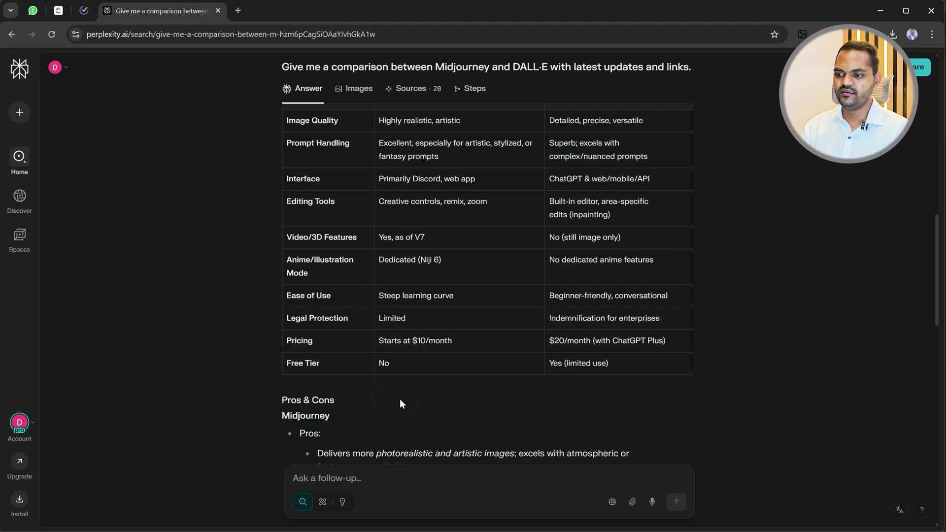
{"action": "scroll", "coordinate": [400, 399], "scroll_direction": "down", "scroll_amount": 6}
{"action": "scroll", "coordinate": [357, 250], "scroll_direction": "up", "scroll_amount": 2}
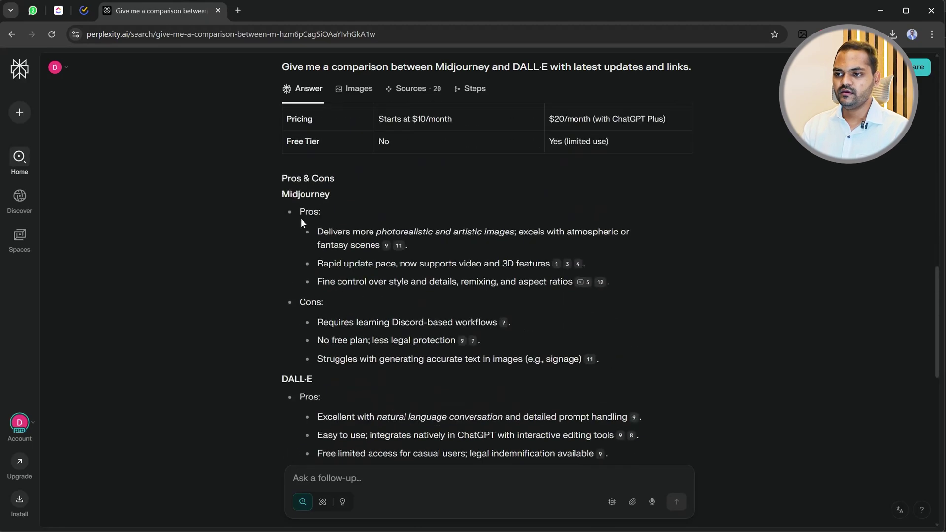
{"action": "scroll", "coordinate": [431, 350], "scroll_direction": "down", "scroll_amount": 10}
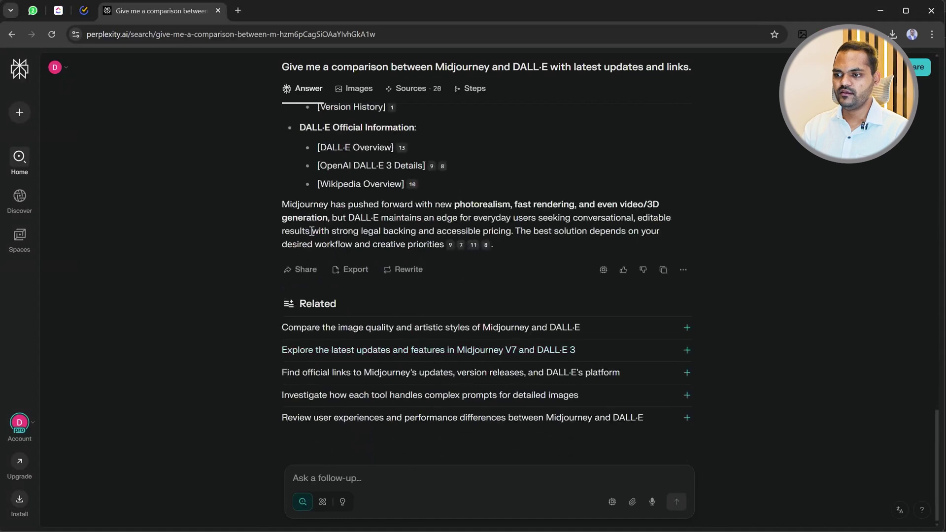
{"action": "scroll", "coordinate": [299, 258], "scroll_direction": "up", "scroll_amount": 2}
{"action": "scroll", "coordinate": [300, 276], "scroll_direction": "up", "scroll_amount": 2}
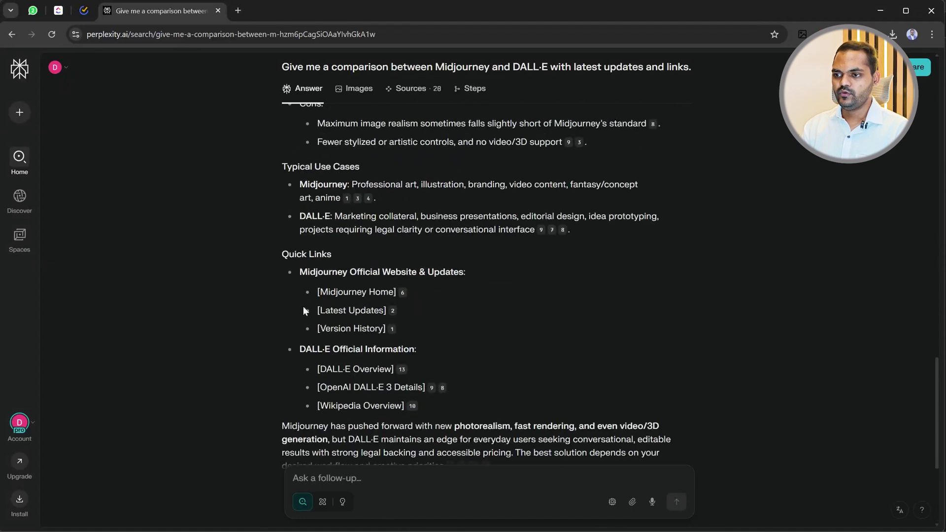
{"action": "scroll", "coordinate": [316, 217], "scroll_direction": "up", "scroll_amount": 2}
{"action": "scroll", "coordinate": [316, 230], "scroll_direction": "down", "scroll_amount": 4}
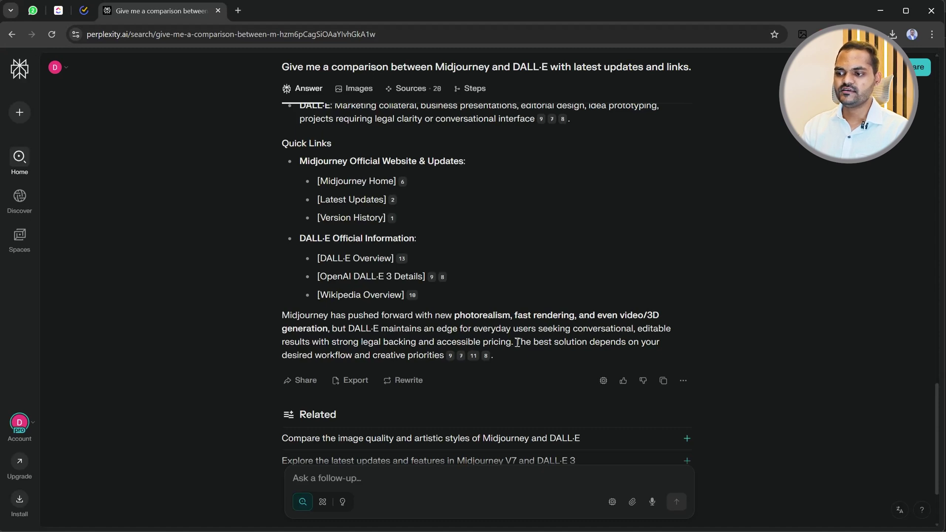
{"action": "left_click_drag", "start_coordinate": [514, 342], "coordinate": [374, 342]}
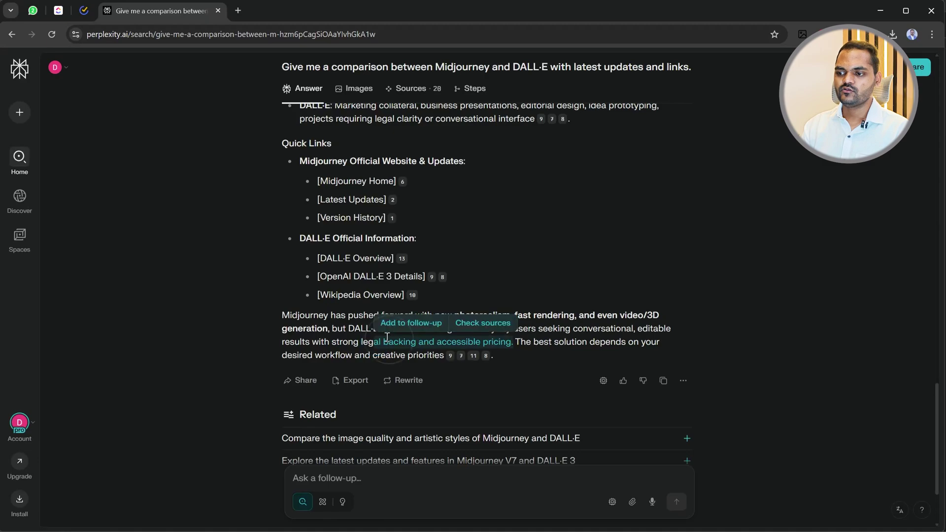
{"action": "left_click", "coordinate": [774, 317]}
{"action": "scroll", "coordinate": [312, 406], "scroll_direction": "down", "scroll_amount": 3}
{"action": "scroll", "coordinate": [345, 345], "scroll_direction": "up", "scroll_amount": 15}
{"action": "scroll", "coordinate": [375, 273], "scroll_direction": "up", "scroll_amount": 10}
{"action": "scroll", "coordinate": [360, 306], "scroll_direction": "down", "scroll_amount": 8}
{"action": "scroll", "coordinate": [365, 335], "scroll_direction": "up", "scroll_amount": 8}
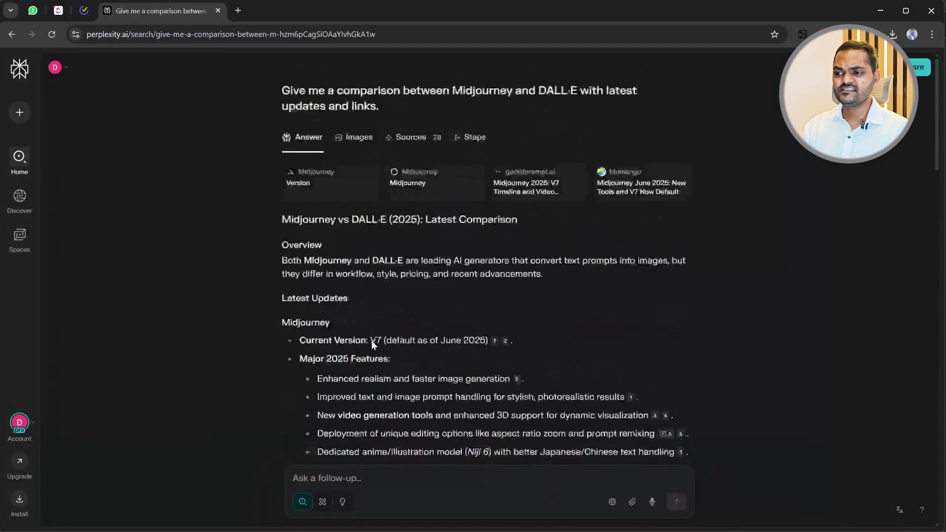
Browse the images gathered for the Midjourney vs DALL·E answer.
{"action": "left_click", "coordinate": [357, 141]}
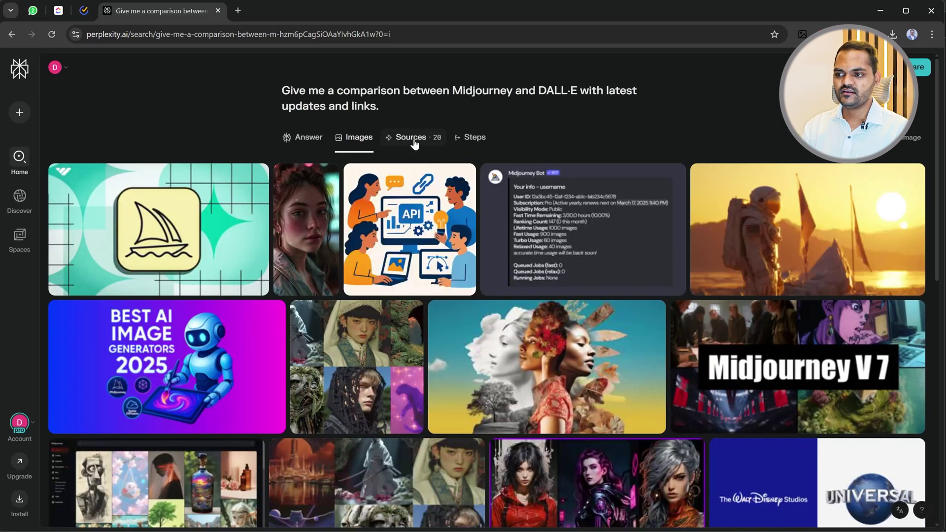
{"action": "scroll", "coordinate": [402, 265], "scroll_direction": "down", "scroll_amount": 10}
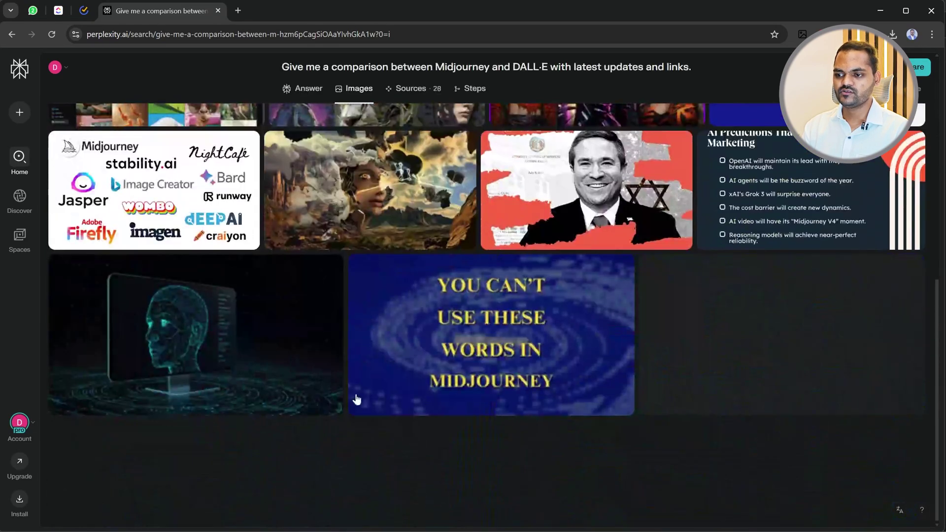
{"action": "scroll", "coordinate": [357, 399], "scroll_direction": "up", "scroll_amount": 10}
List the answer's 28 sources and load additional ones with View More.
{"action": "left_click", "coordinate": [412, 138]}
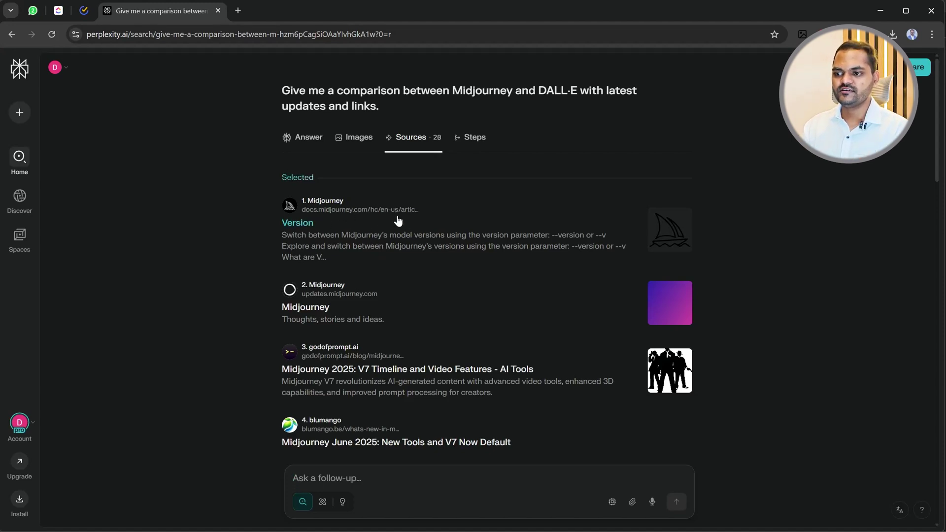
{"action": "scroll", "coordinate": [310, 256], "scroll_direction": "down", "scroll_amount": 2}
{"action": "scroll", "coordinate": [311, 207], "scroll_direction": "down", "scroll_amount": 15}
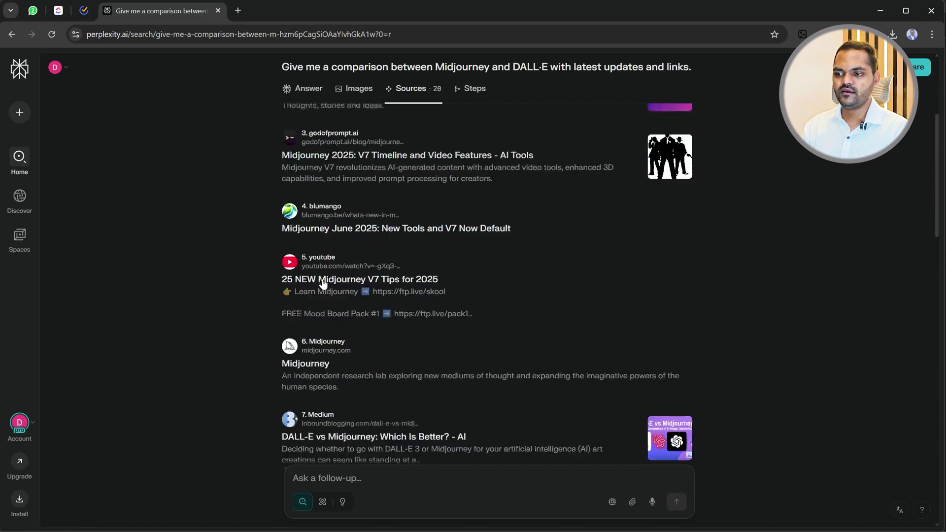
{"action": "scroll", "coordinate": [322, 282], "scroll_direction": "down", "scroll_amount": 4}
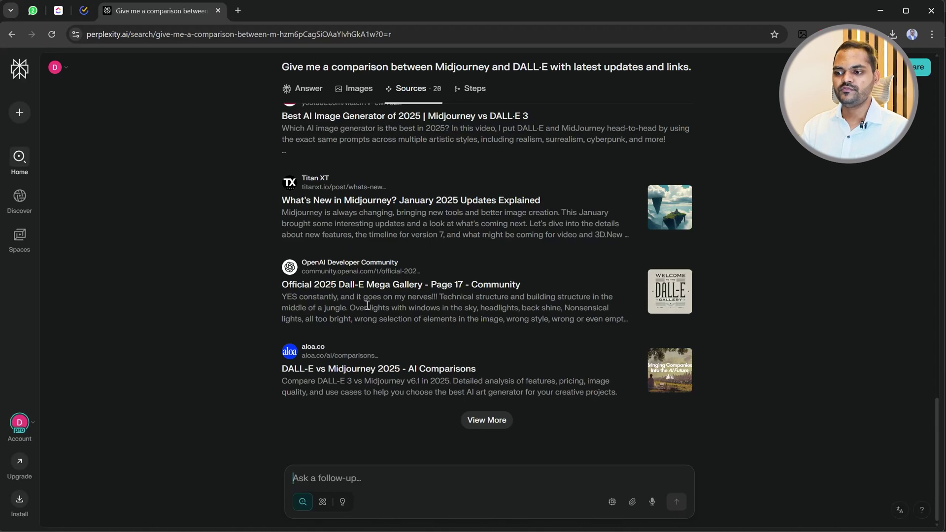
{"action": "scroll", "coordinate": [385, 329], "scroll_direction": "up", "scroll_amount": 10}
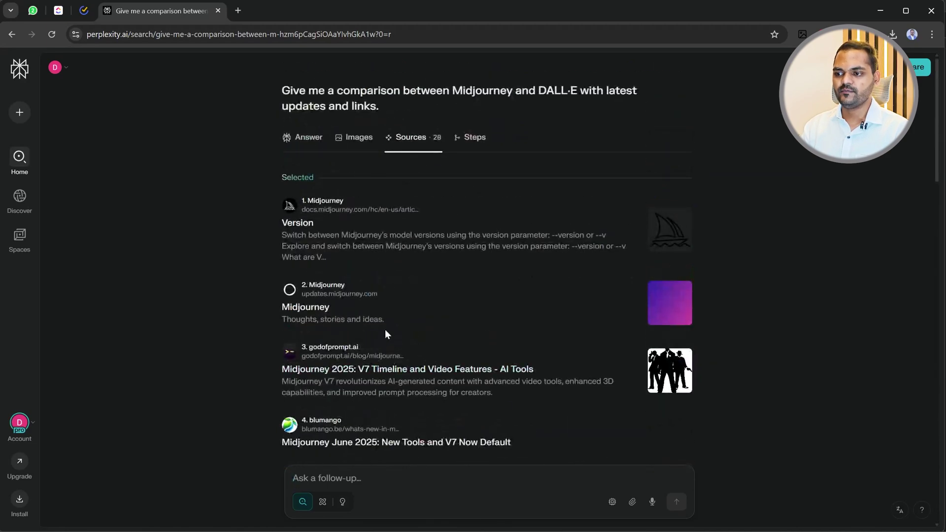
{"action": "scroll", "coordinate": [348, 232], "scroll_direction": "down", "scroll_amount": 15}
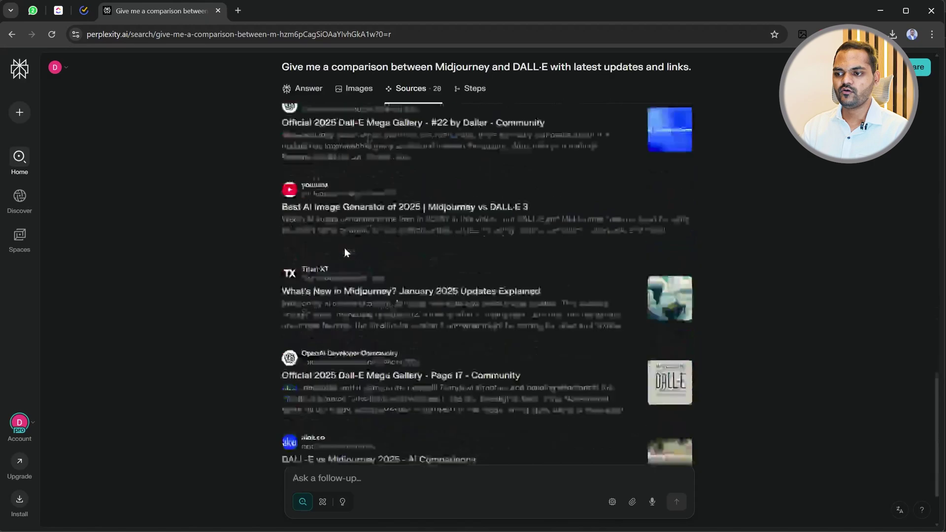
{"action": "left_click", "coordinate": [487, 420]}
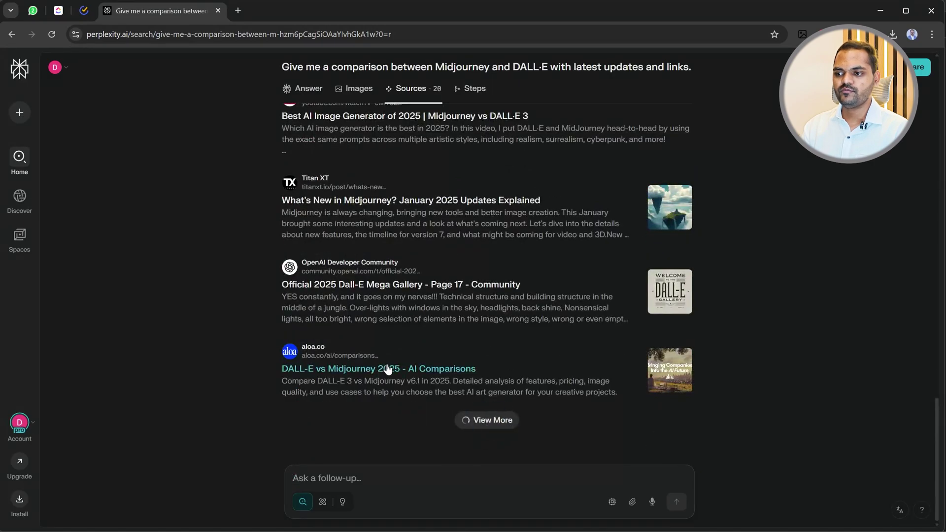
{"action": "scroll", "coordinate": [432, 325], "scroll_direction": "down", "scroll_amount": 3}
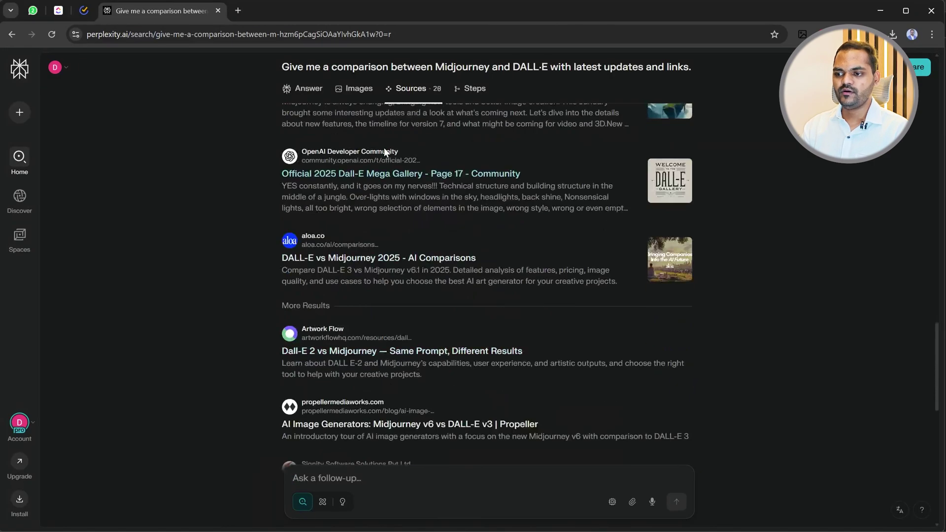
{"action": "scroll", "coordinate": [363, 336], "scroll_direction": "down", "scroll_amount": 5}
{"action": "scroll", "coordinate": [361, 337], "scroll_direction": "down", "scroll_amount": 7}
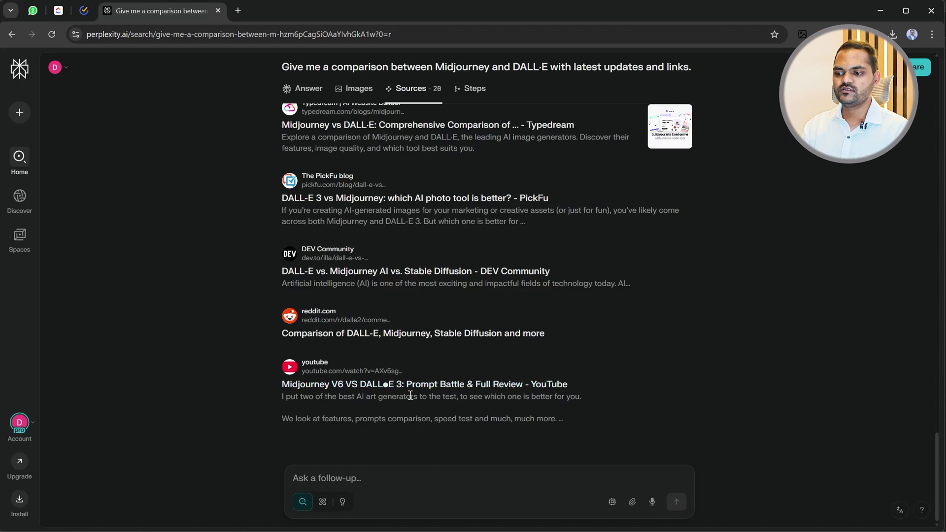
{"action": "scroll", "coordinate": [394, 385], "scroll_direction": "up", "scroll_amount": 10}
{"action": "scroll", "coordinate": [403, 339], "scroll_direction": "up", "scroll_amount": 5}
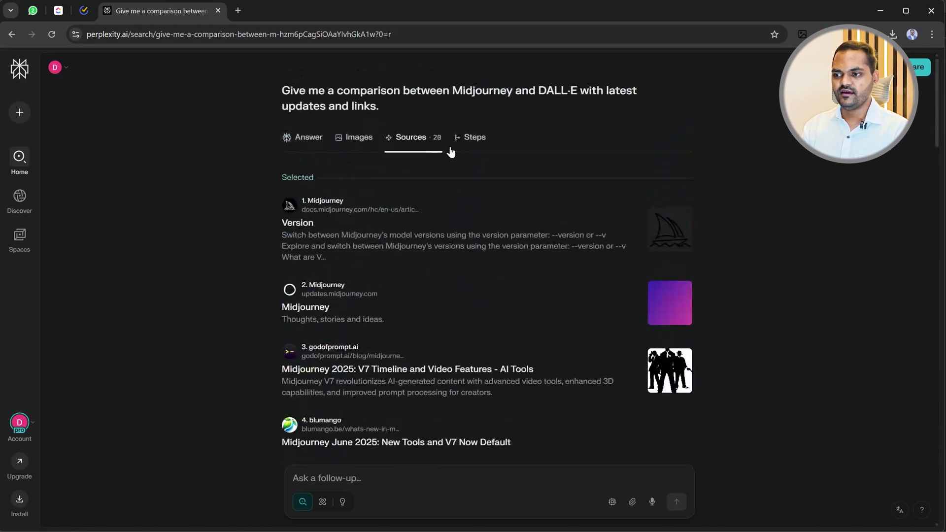
Look over the search steps behind the comparison answer.
{"action": "left_click", "coordinate": [472, 139]}
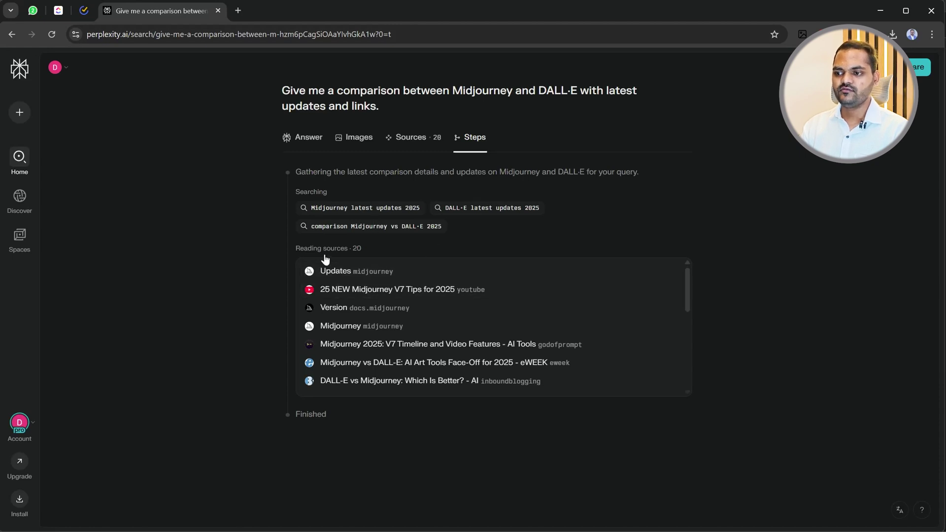
{"action": "scroll", "coordinate": [340, 335], "scroll_direction": "down", "scroll_amount": 5}
{"action": "scroll", "coordinate": [389, 372], "scroll_direction": "up", "scroll_amount": 3}
{"action": "scroll", "coordinate": [387, 355], "scroll_direction": "up", "scroll_amount": 3}
Read the answer past the comparison table and Pros & Cons to the conclusion and Related section.
{"action": "left_click", "coordinate": [314, 142]}
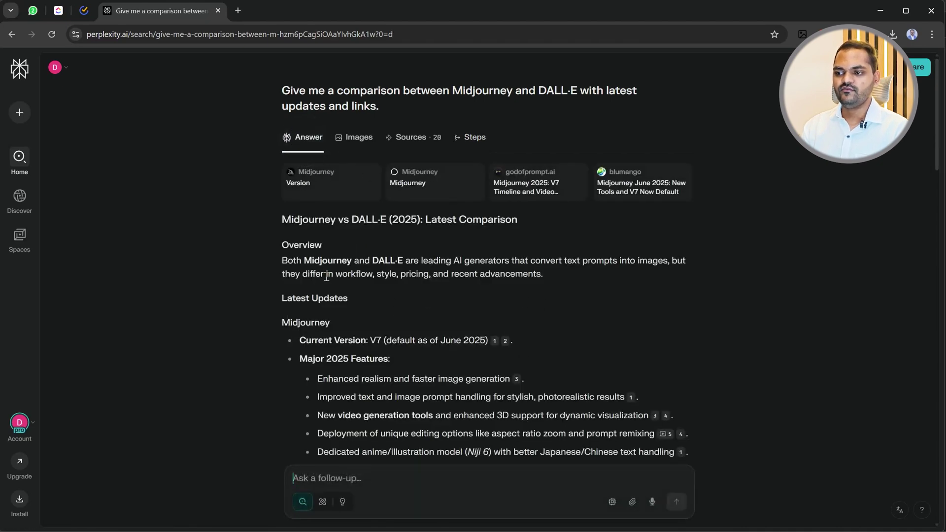
{"action": "scroll", "coordinate": [325, 278], "scroll_direction": "down", "scroll_amount": 2}
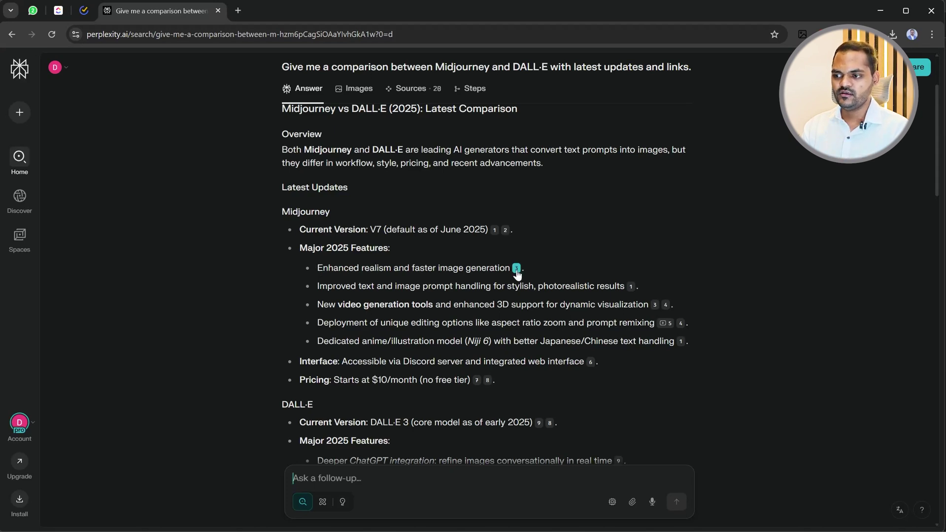
{"action": "mouse_move", "coordinate": [517, 272]}
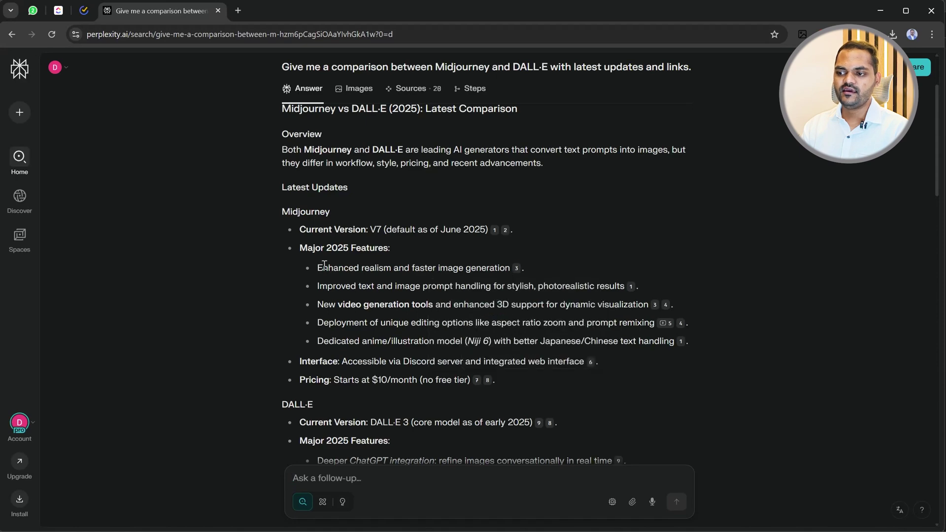
{"action": "left_click_drag", "start_coordinate": [323, 267], "coordinate": [510, 268]}
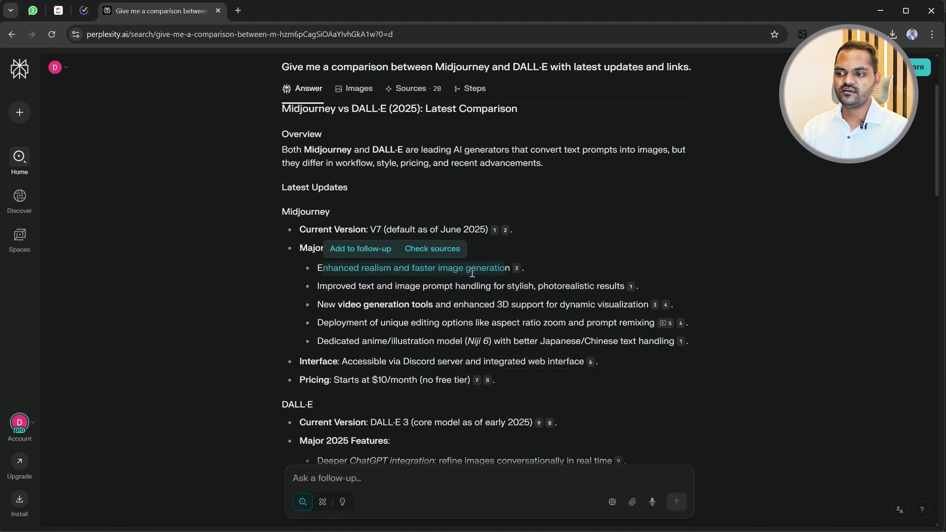
{"action": "left_click", "coordinate": [573, 245]}
{"action": "scroll", "coordinate": [354, 341], "scroll_direction": "down", "scroll_amount": 5}
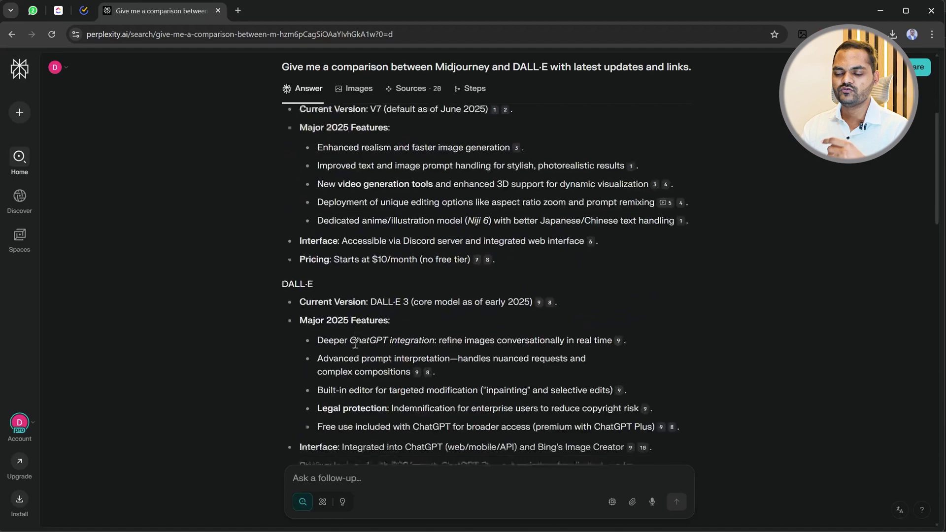
{"action": "scroll", "coordinate": [352, 346], "scroll_direction": "down", "scroll_amount": 12}
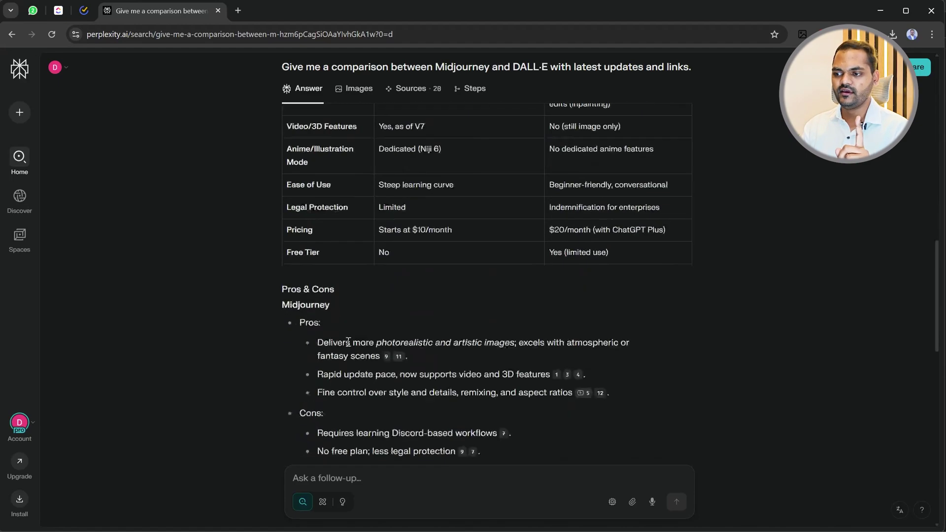
{"action": "scroll", "coordinate": [348, 341], "scroll_direction": "down", "scroll_amount": 12}
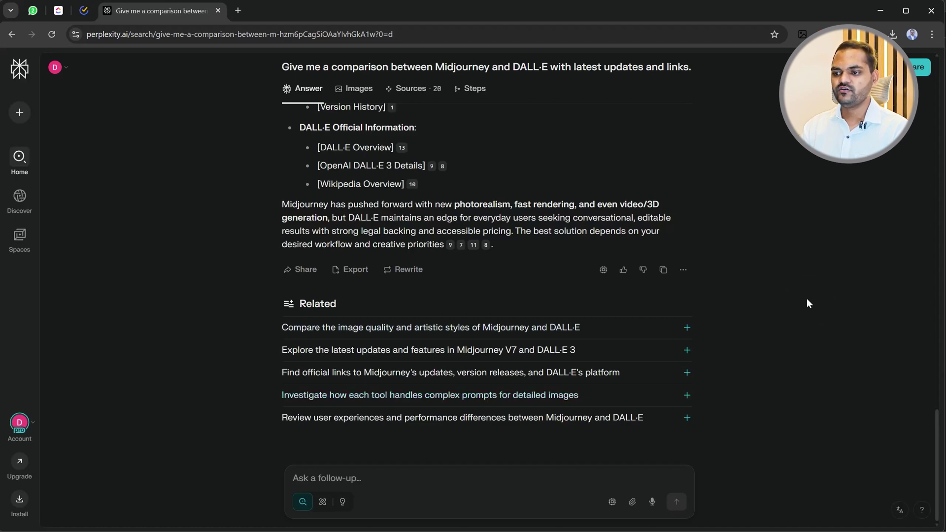
{"action": "scroll", "coordinate": [453, 295], "scroll_direction": "up", "scroll_amount": 20}
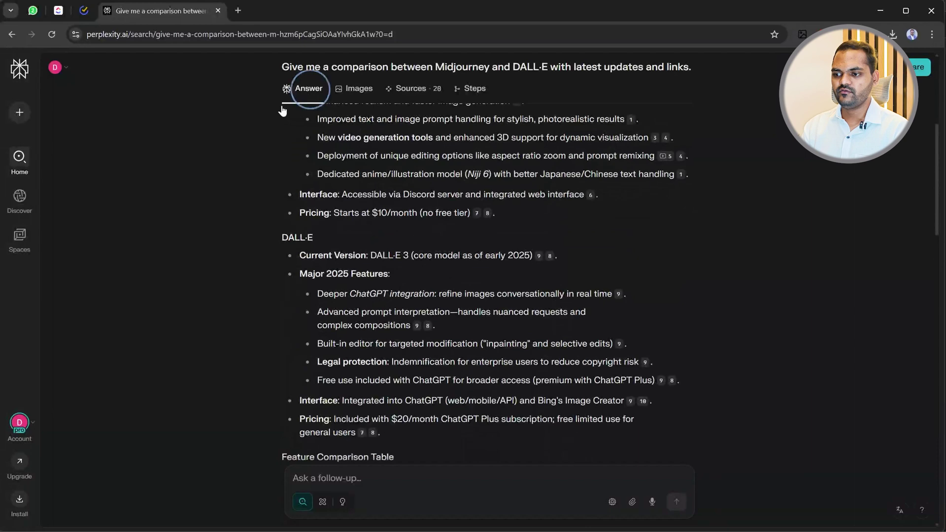
{"action": "scroll", "coordinate": [408, 266], "scroll_direction": "down", "scroll_amount": 12}
{"action": "scroll", "coordinate": [409, 266], "scroll_direction": "down", "scroll_amount": 10}
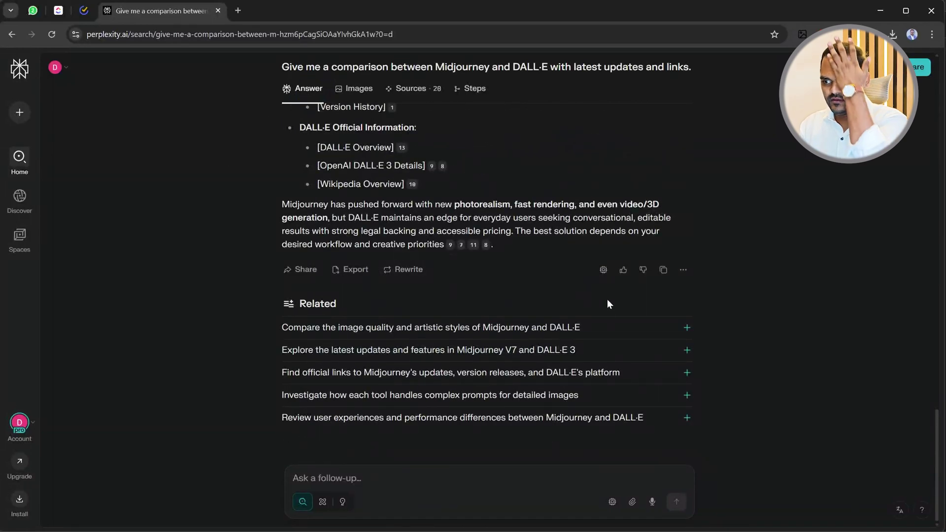
Copy the comparison answer's share link, confirm it loads in a new tab, then close that tab.
{"action": "left_click", "coordinate": [308, 270]}
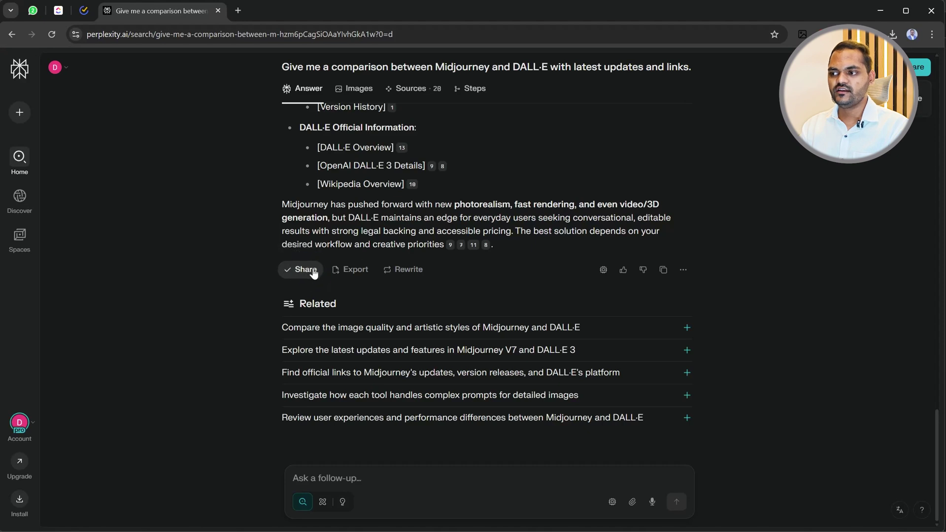
{"action": "left_click", "coordinate": [238, 10]}
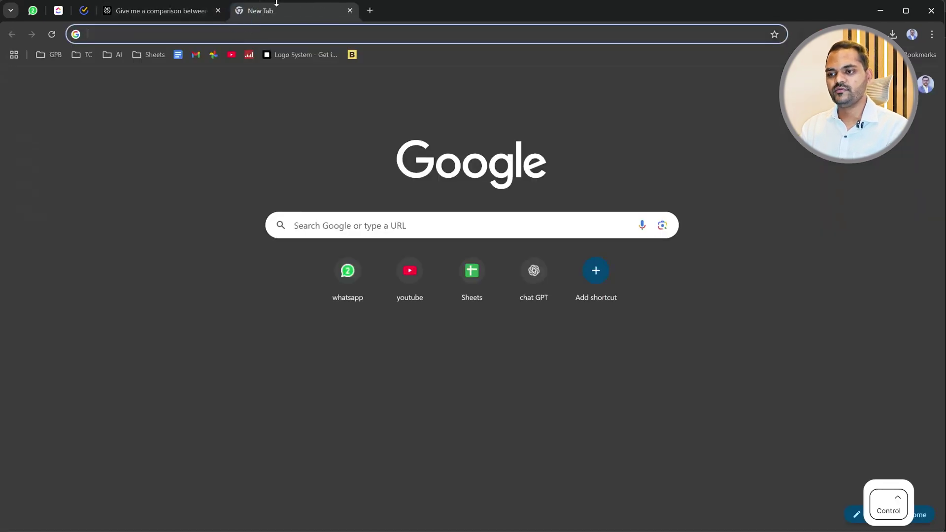
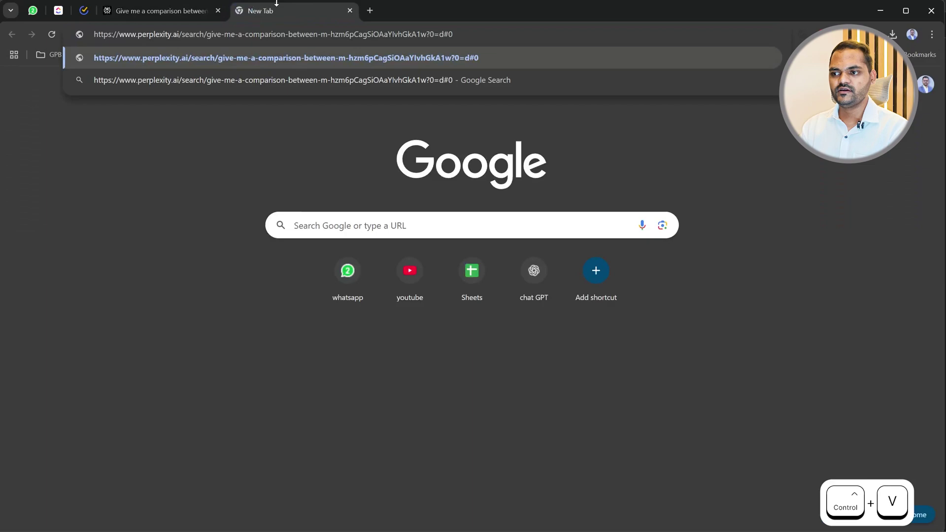
{"action": "key", "text": "Return"}
{"action": "scroll", "coordinate": [351, 270], "scroll_direction": "down", "scroll_amount": 15}
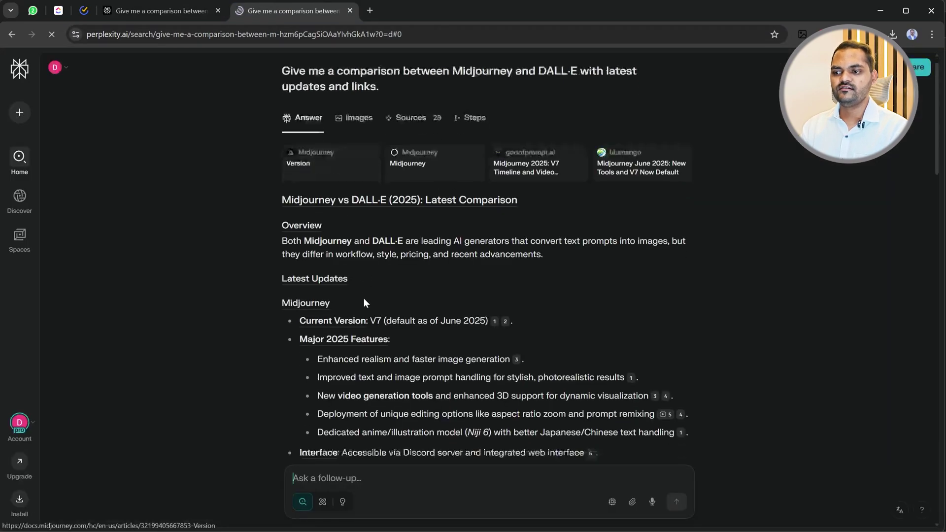
{"action": "left_click", "coordinate": [349, 11]}
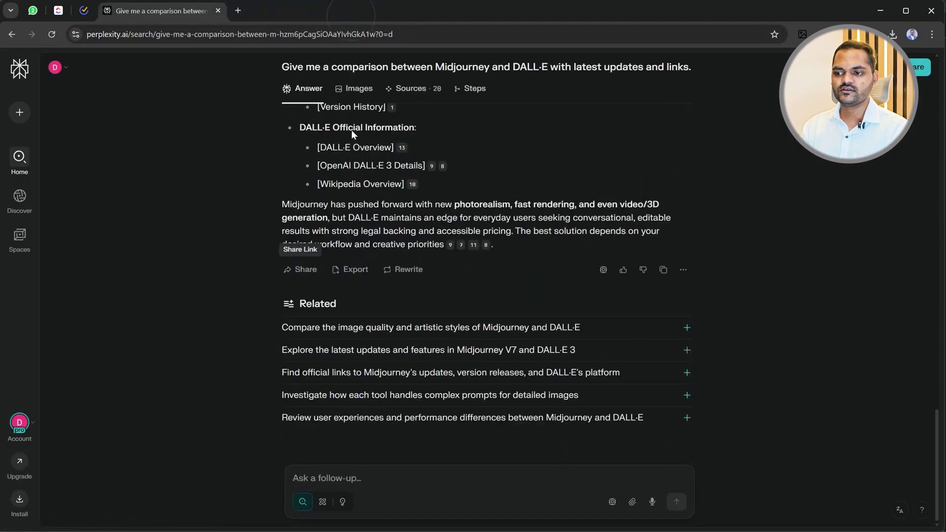
Browse the Rewrite model list: Sonar, Claude 4.0 Sonnet, GPT-4.1, Gemini 2.5 Pro and others.
{"action": "left_click", "coordinate": [411, 276]}
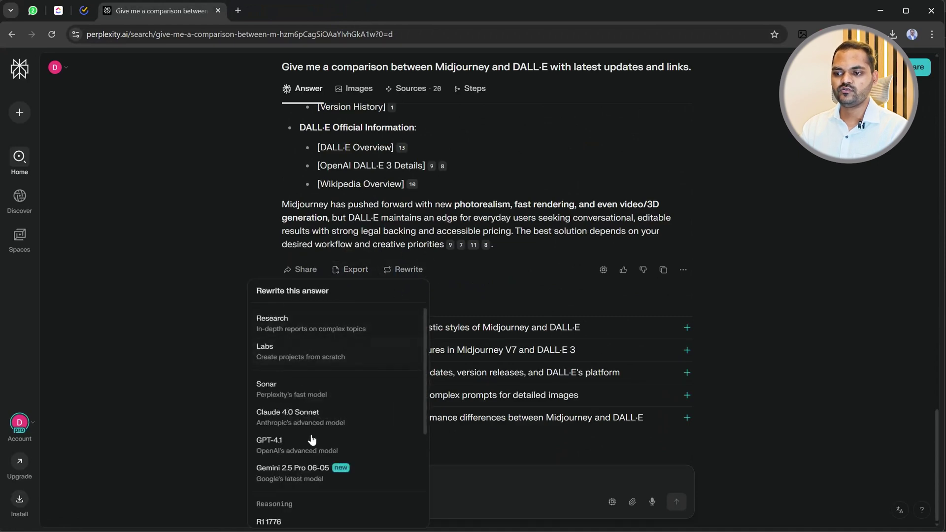
{"action": "scroll", "coordinate": [318, 396], "scroll_direction": "down", "scroll_amount": 3}
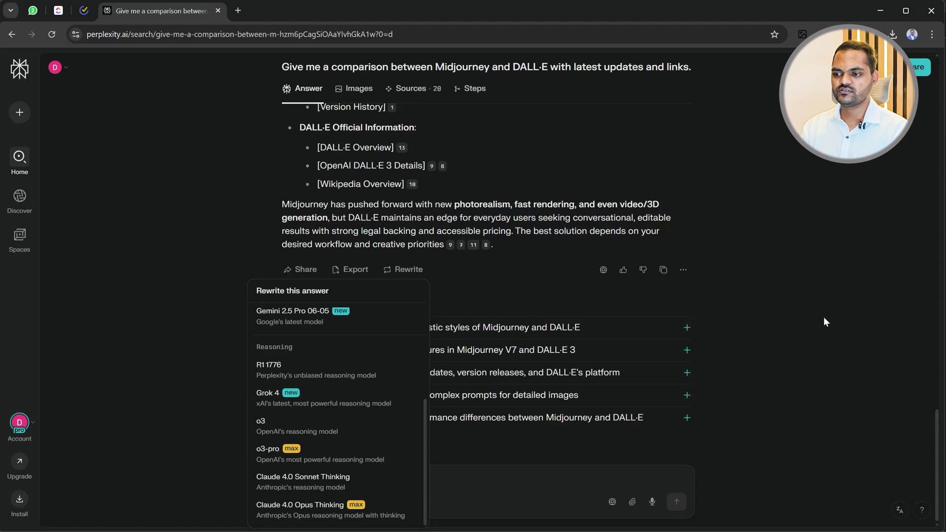
{"action": "scroll", "coordinate": [314, 418], "scroll_direction": "up", "scroll_amount": 3}
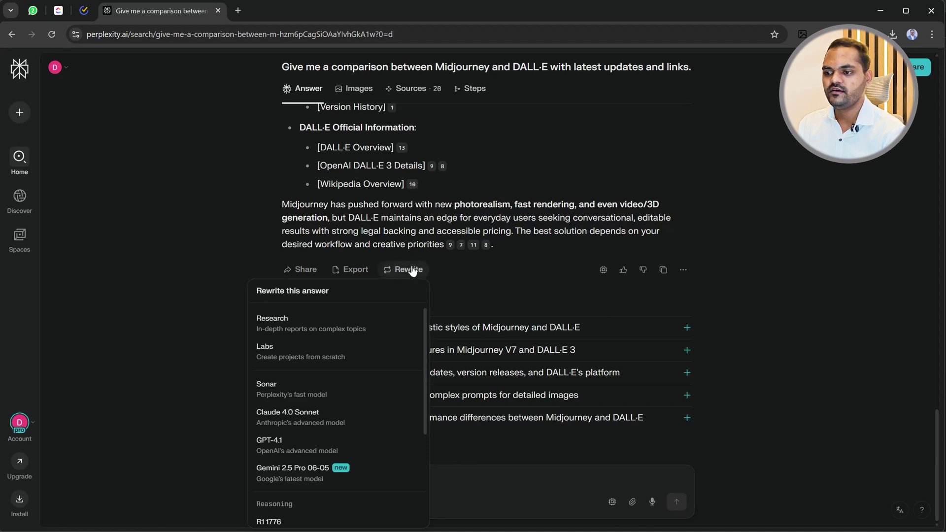
{"action": "scroll", "coordinate": [381, 367], "scroll_direction": "down", "scroll_amount": 3}
{"action": "scroll", "coordinate": [365, 371], "scroll_direction": "up", "scroll_amount": 2}
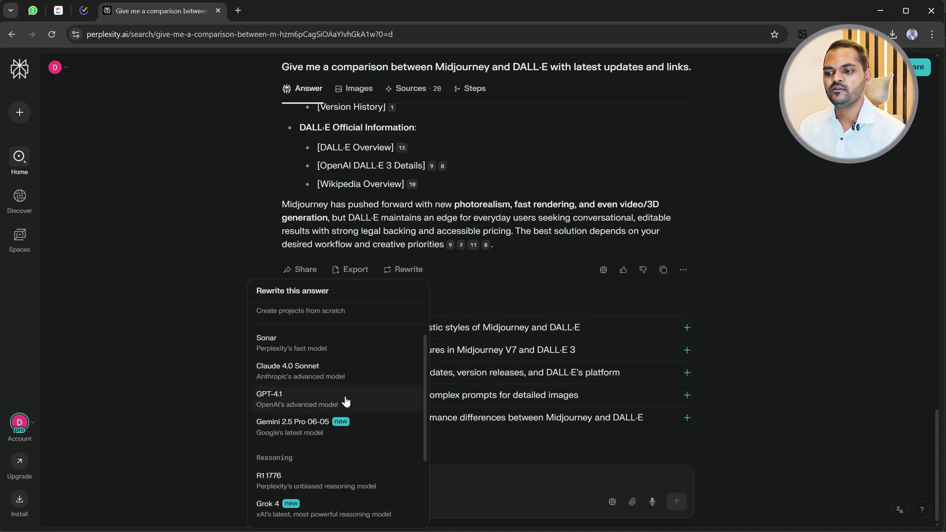
{"action": "scroll", "coordinate": [315, 397], "scroll_direction": "down", "scroll_amount": 2}
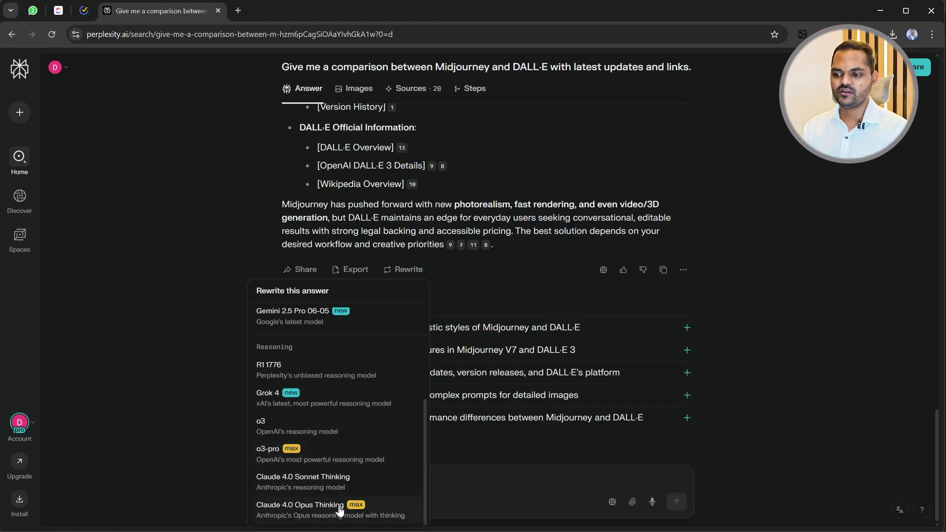
{"action": "scroll", "coordinate": [323, 458], "scroll_direction": "up", "scroll_amount": 3}
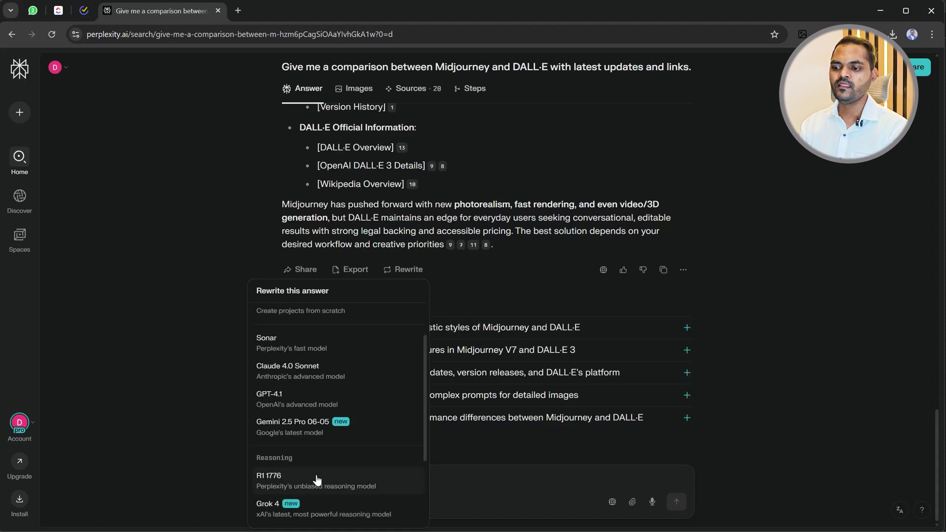
{"action": "scroll", "coordinate": [293, 442], "scroll_direction": "up", "scroll_amount": 1}
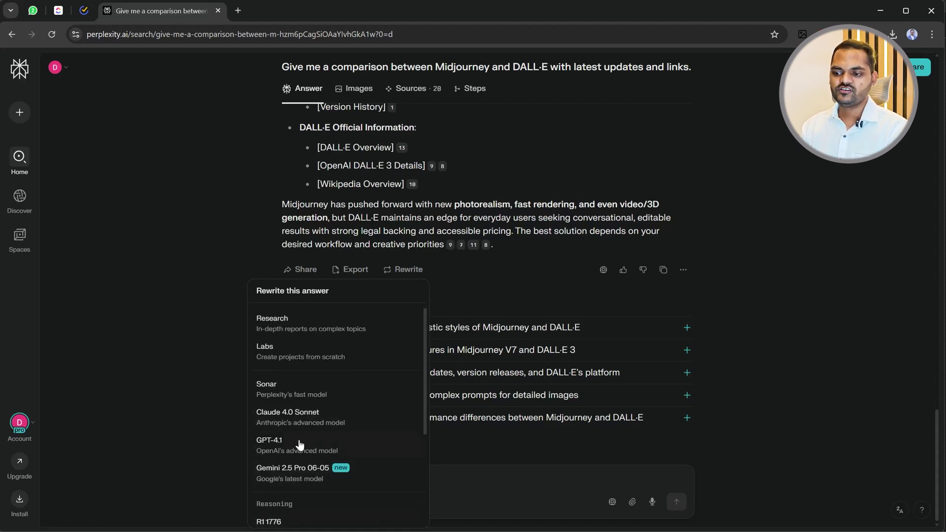
{"action": "left_click", "coordinate": [188, 285]}
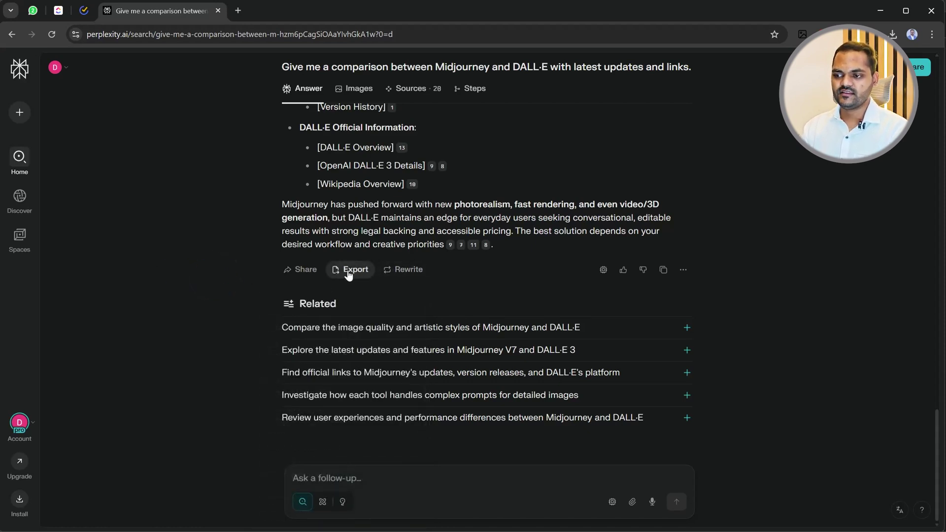
{"action": "left_click", "coordinate": [404, 269]}
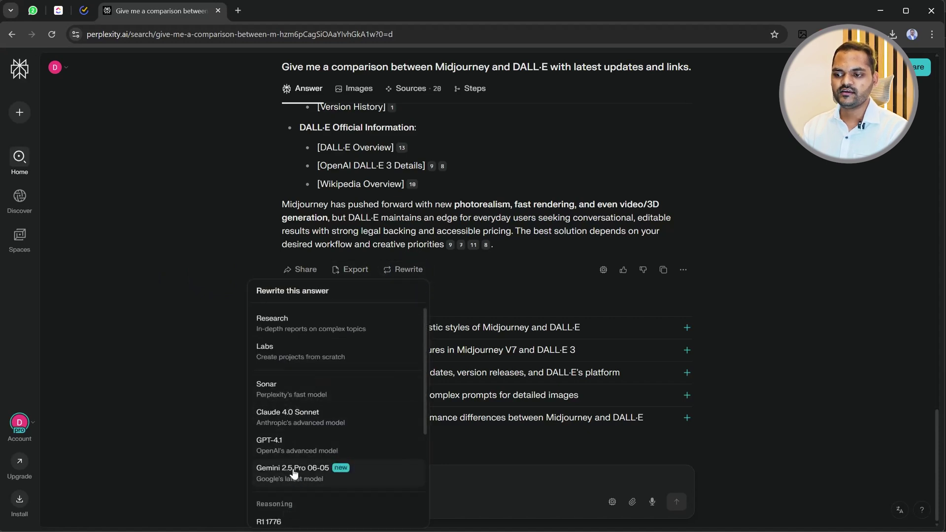
{"action": "key", "text": "ctrl"}
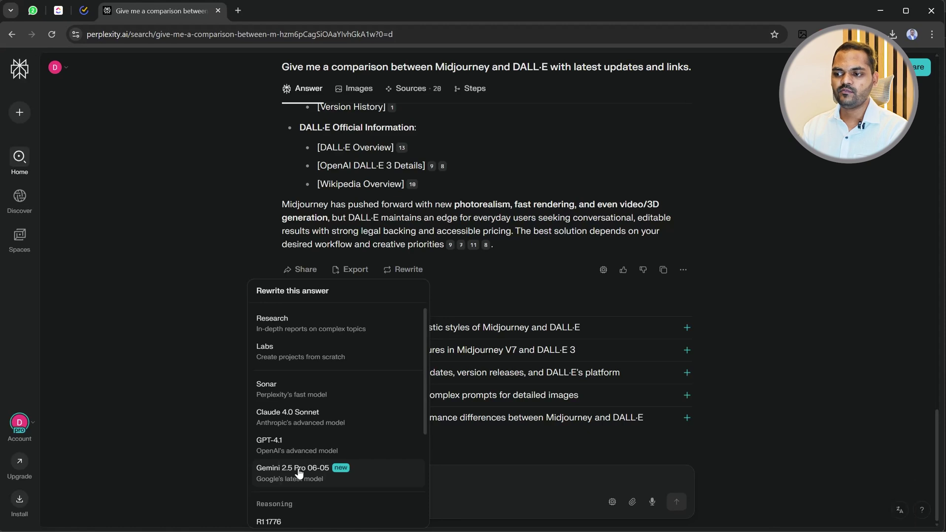
Regenerate the Midjourney vs DALL·E comparison with Gemini 2.5 Pro, then open a blank thread with Ctrl+I.
{"action": "left_click", "coordinate": [298, 474]}
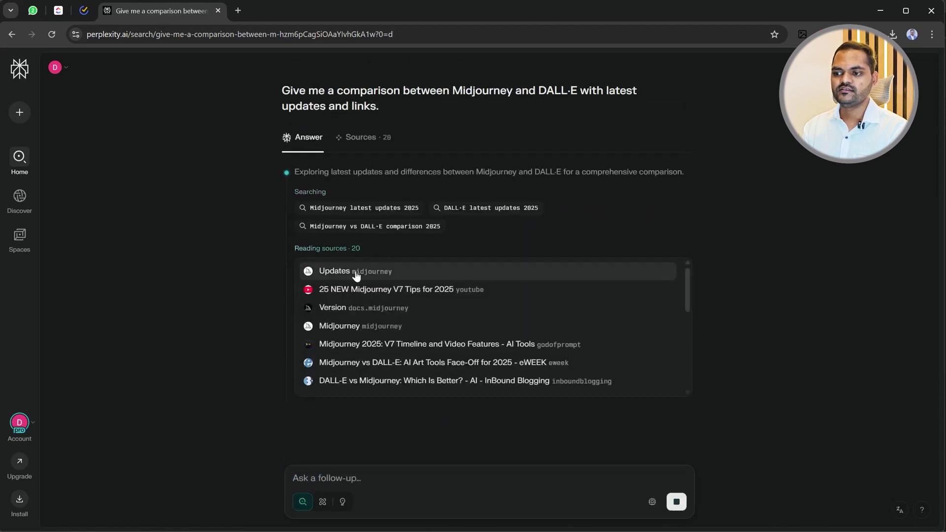
{"action": "scroll", "coordinate": [414, 316], "scroll_direction": "down", "scroll_amount": 5}
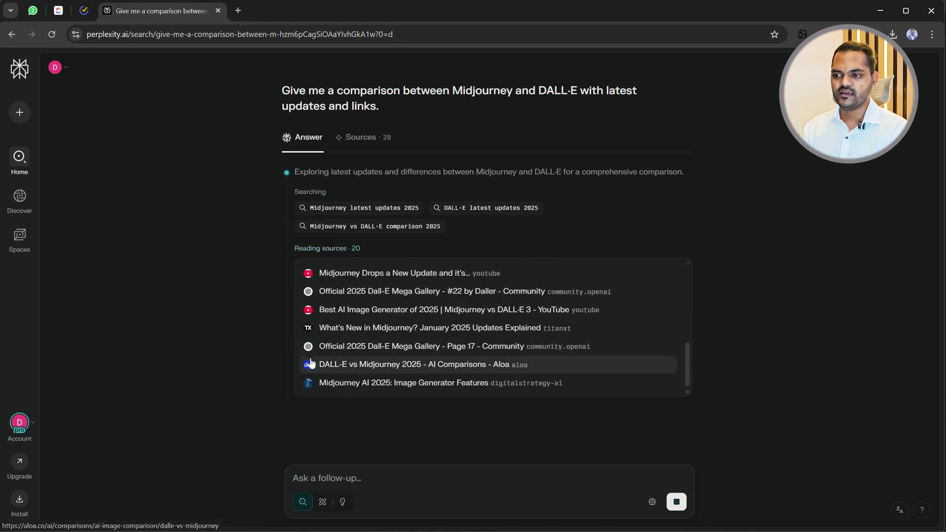
{"action": "key", "text": "ctrl+i"}
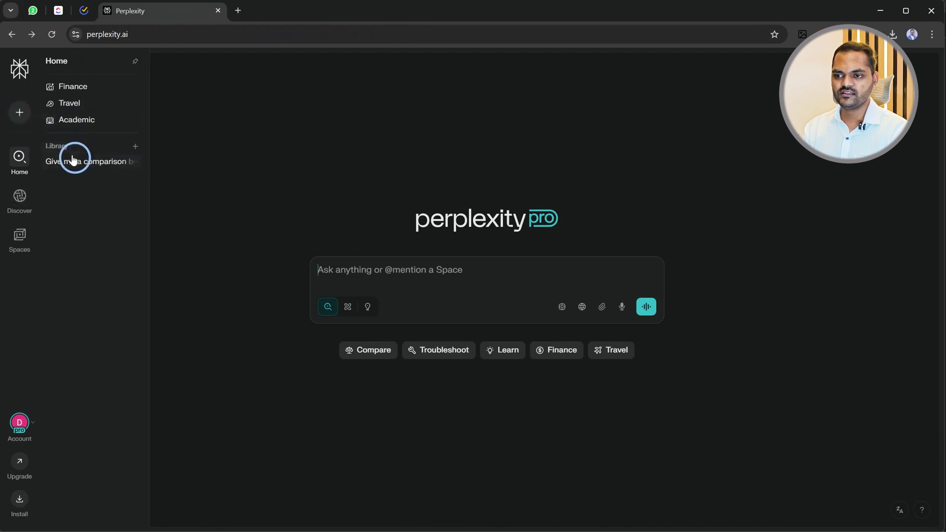
Reopen the Midjourney vs DALL·E comparison thread from the Library, then start a new empty thread.
{"action": "left_click", "coordinate": [76, 161]}
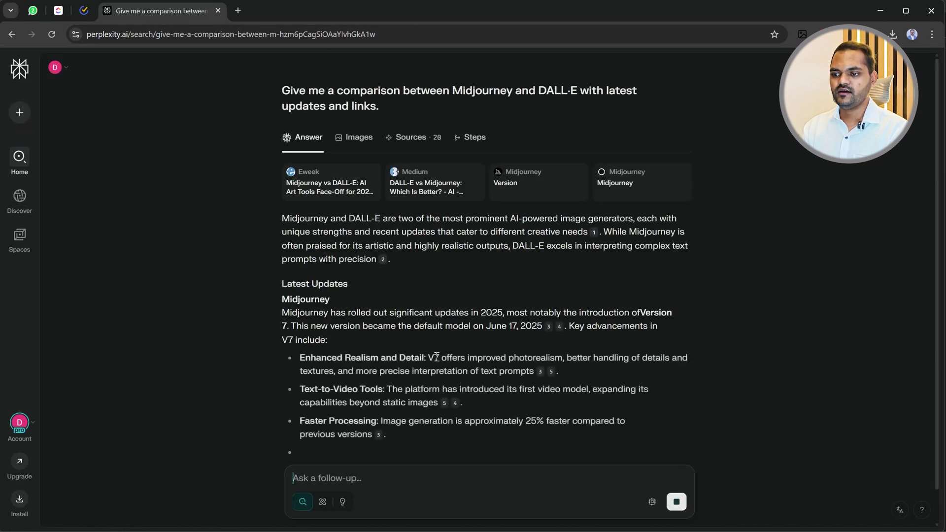
{"action": "scroll", "coordinate": [386, 356], "scroll_direction": "up", "scroll_amount": 2}
{"action": "scroll", "coordinate": [392, 312], "scroll_direction": "down", "scroll_amount": 9}
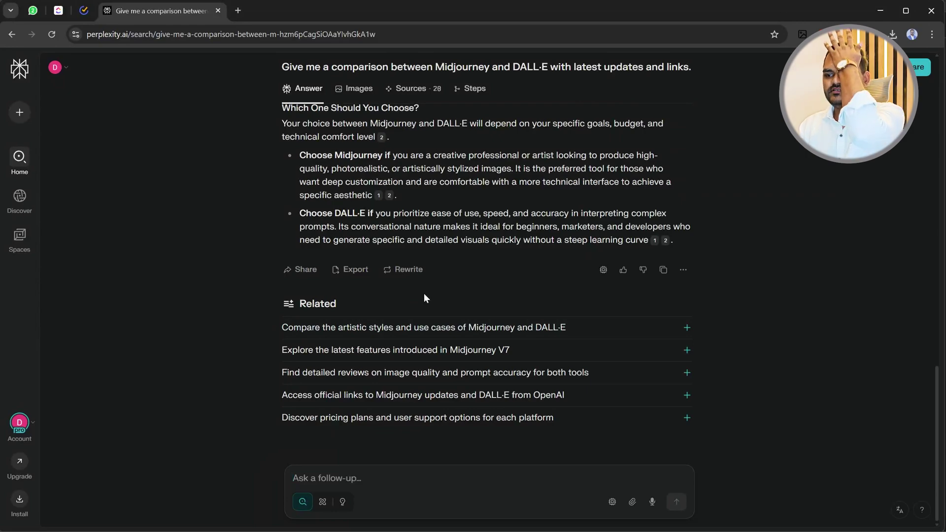
{"action": "mouse_move", "coordinate": [25, 129]}
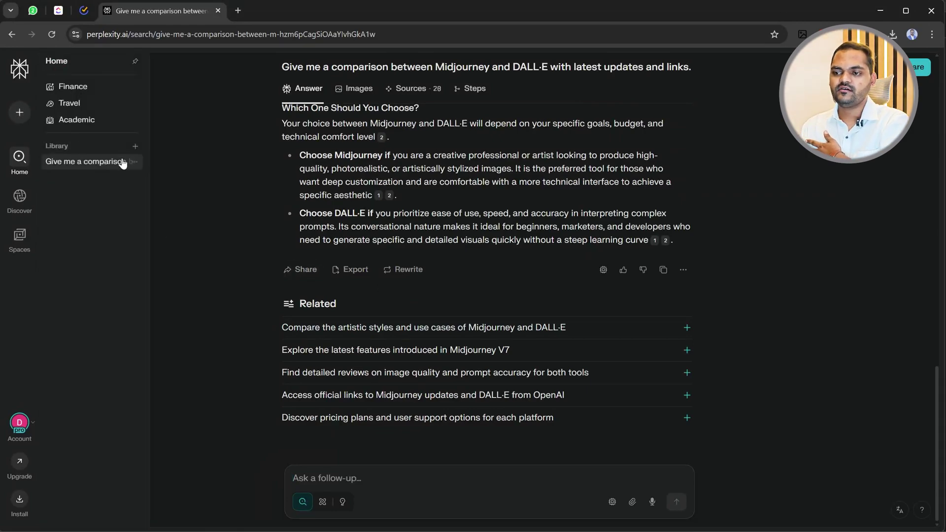
{"action": "left_click", "coordinate": [122, 162]}
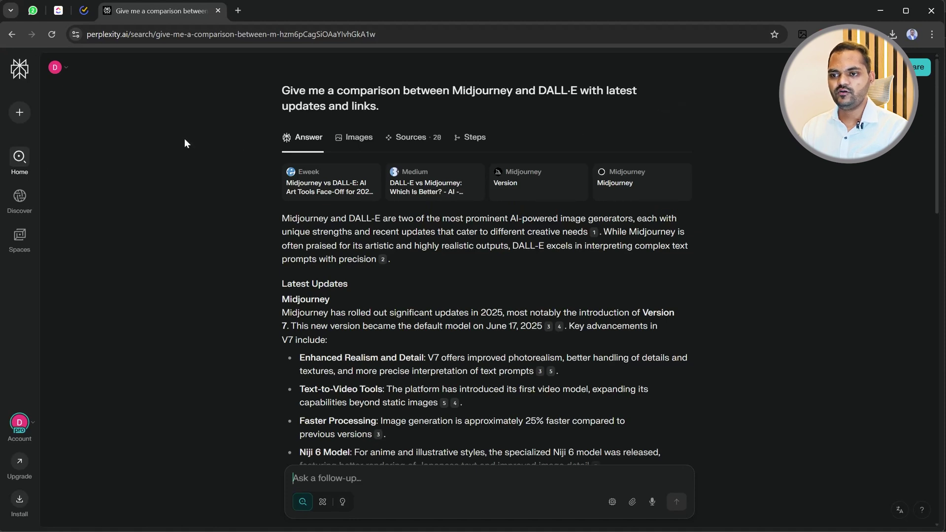
{"action": "mouse_move", "coordinate": [19, 156]}
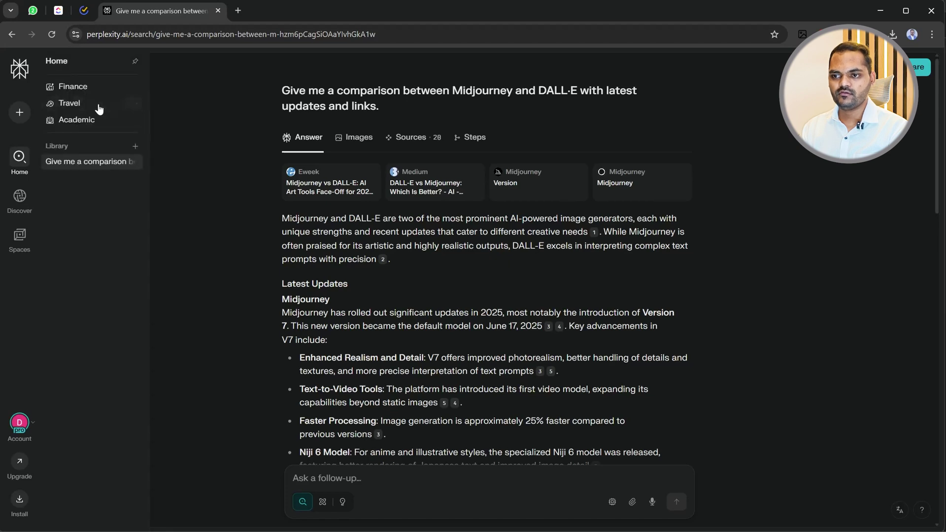
{"action": "left_click", "coordinate": [21, 114]}
{"action": "left_click", "coordinate": [348, 271]}
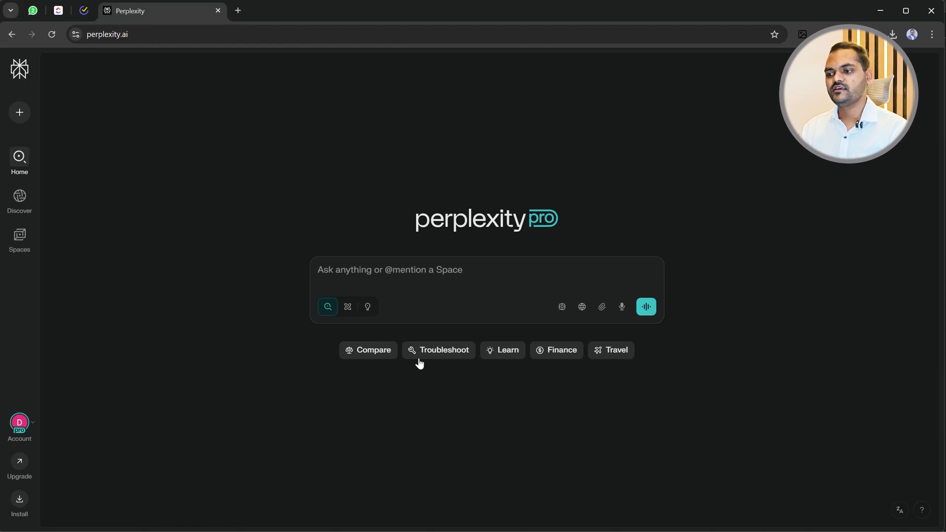
Reopen the comparison thread, start another new thread, and bring up the comparison thread's options.
{"action": "mouse_move", "coordinate": [18, 120]}
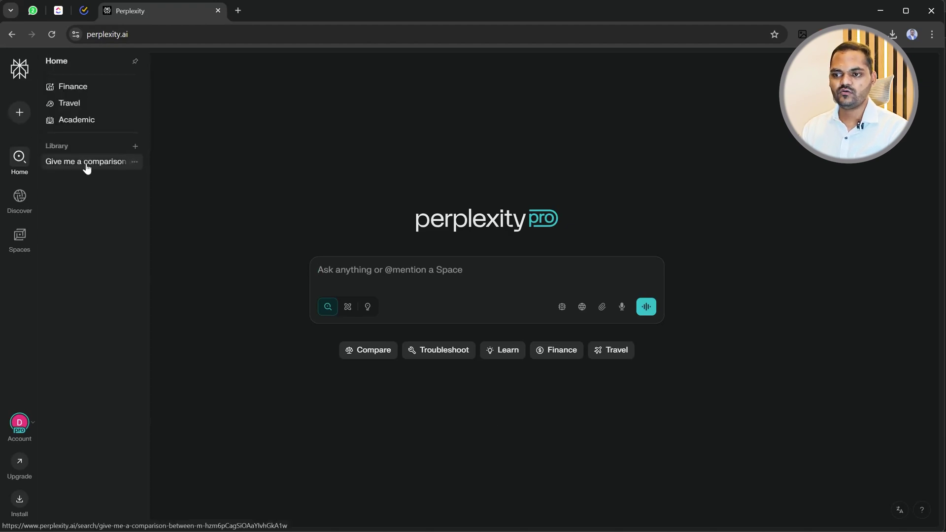
{"action": "left_click", "coordinate": [134, 162]}
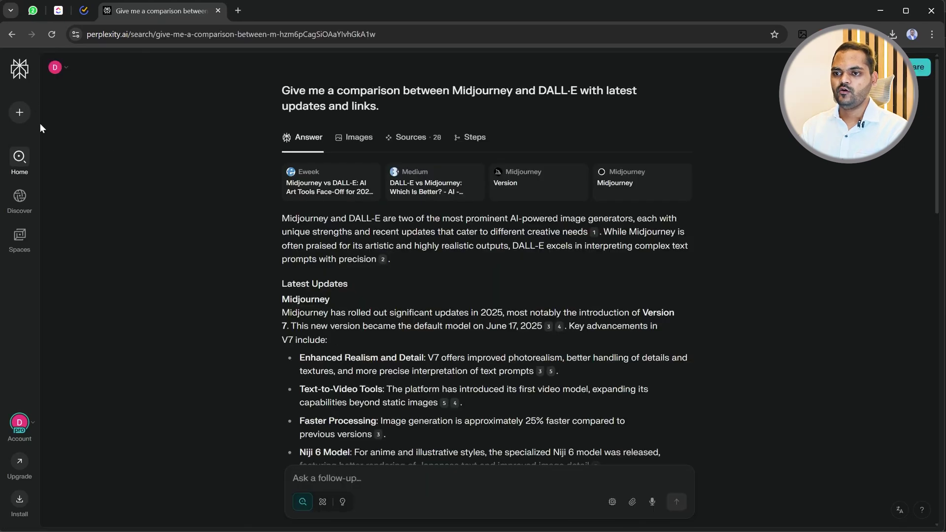
{"action": "left_click", "coordinate": [20, 114]}
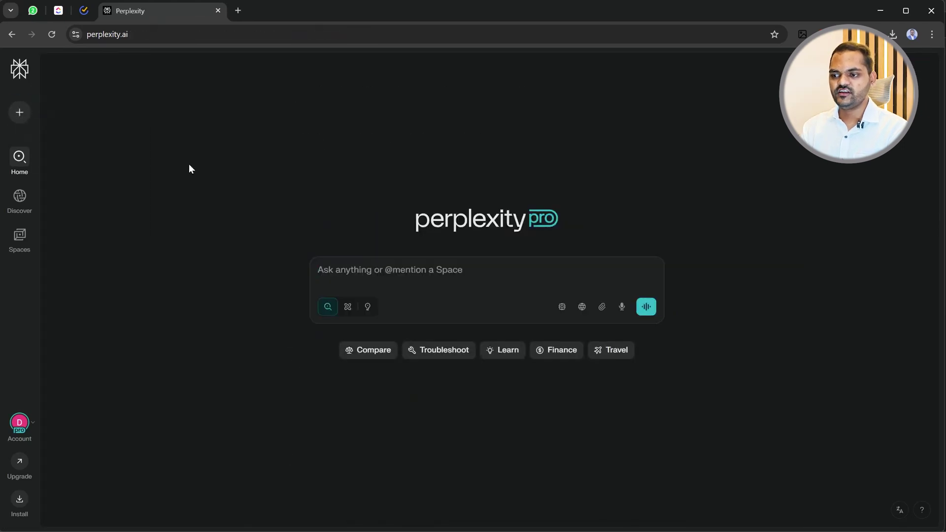
{"action": "left_click", "coordinate": [357, 270]}
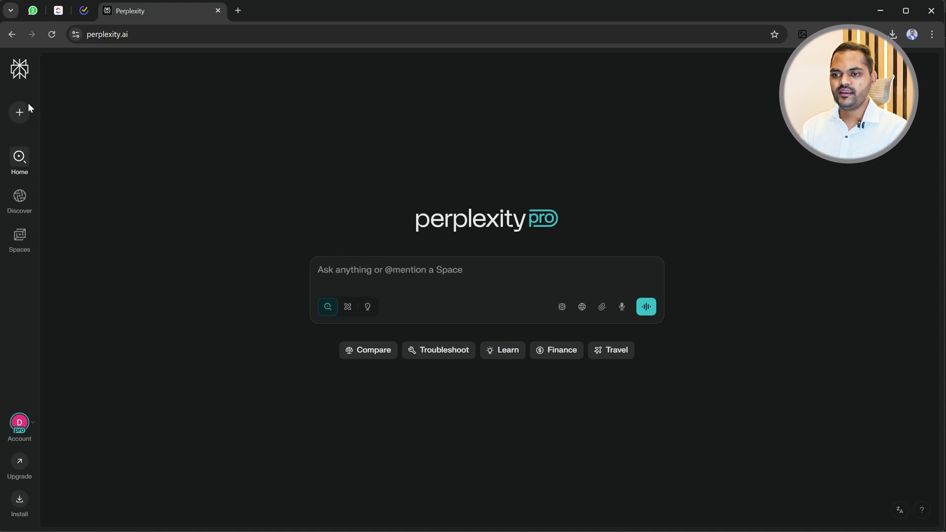
{"action": "mouse_move", "coordinate": [39, 122]}
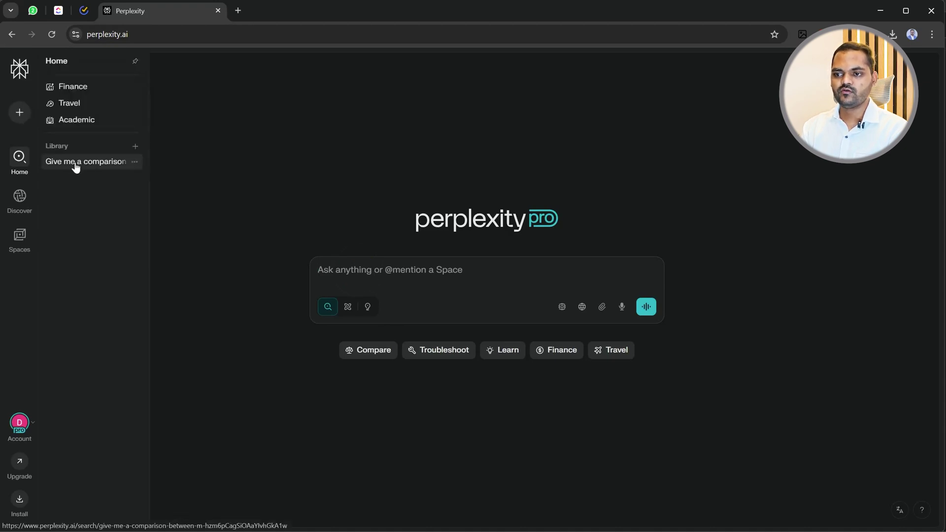
{"action": "left_click", "coordinate": [134, 161]}
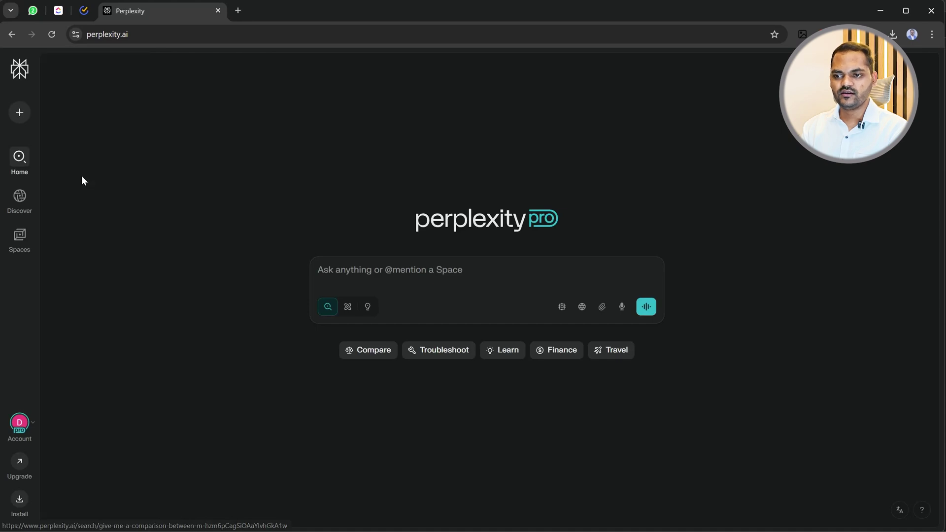
Limit the new question's search sources to Academic only, with Web turned off.
{"action": "left_click", "coordinate": [272, 190]}
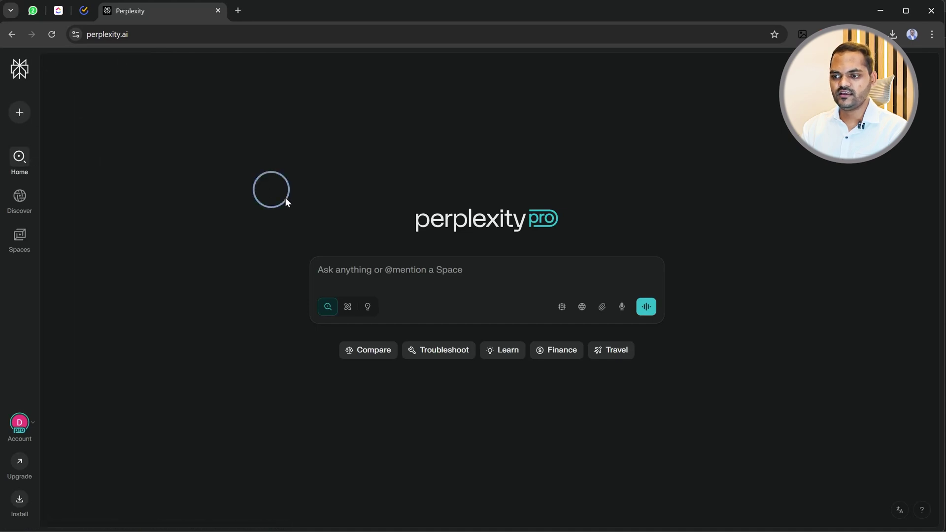
{"action": "left_click", "coordinate": [340, 271]}
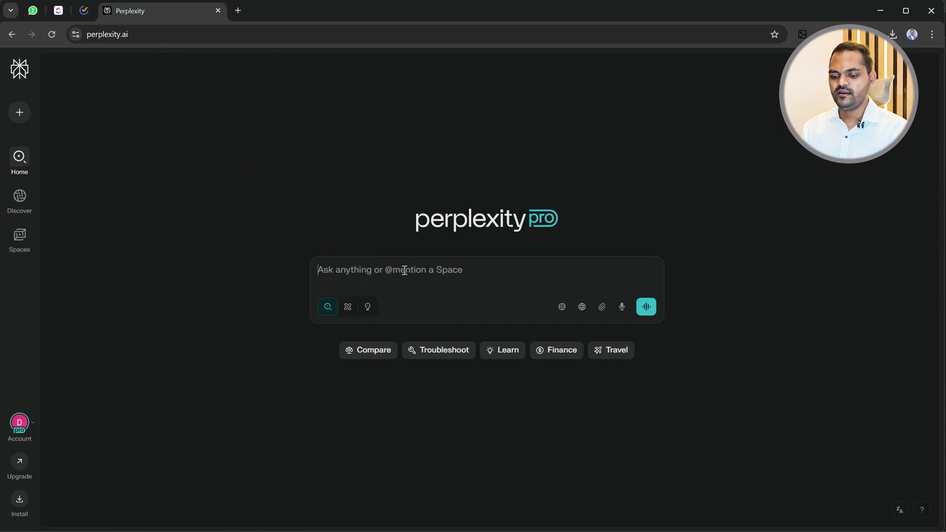
{"action": "type", "text": "@"}
{"action": "key", "text": "BackSpace"}
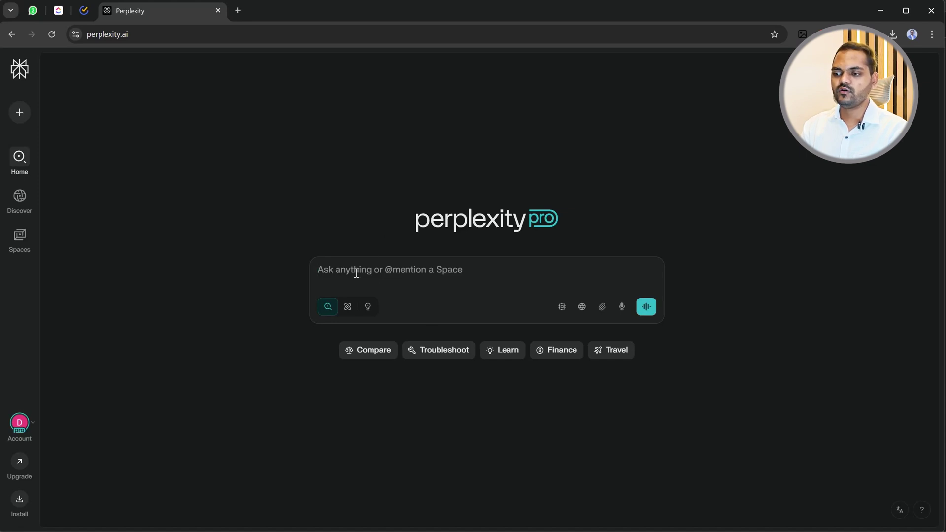
{"action": "left_click", "coordinate": [582, 309]}
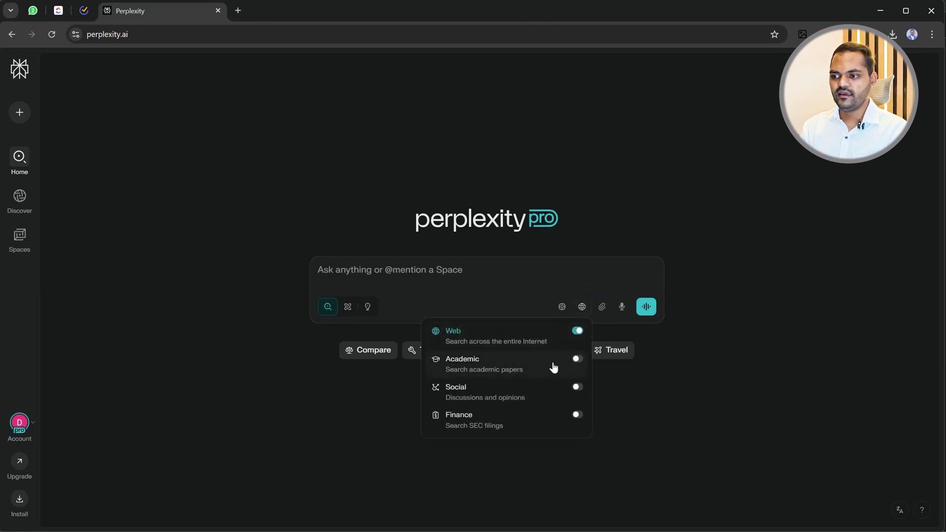
{"action": "left_click", "coordinate": [576, 359]}
{"action": "left_click", "coordinate": [576, 335]}
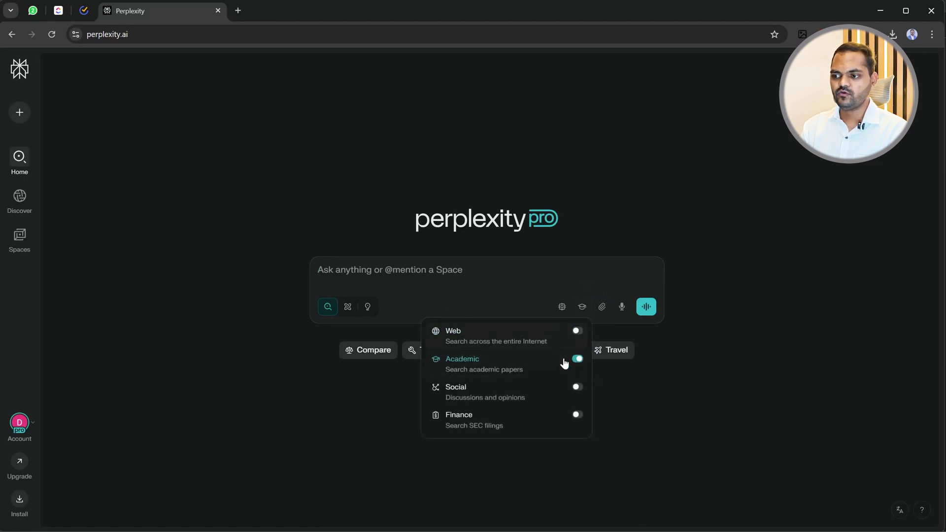
{"action": "left_click", "coordinate": [488, 279]}
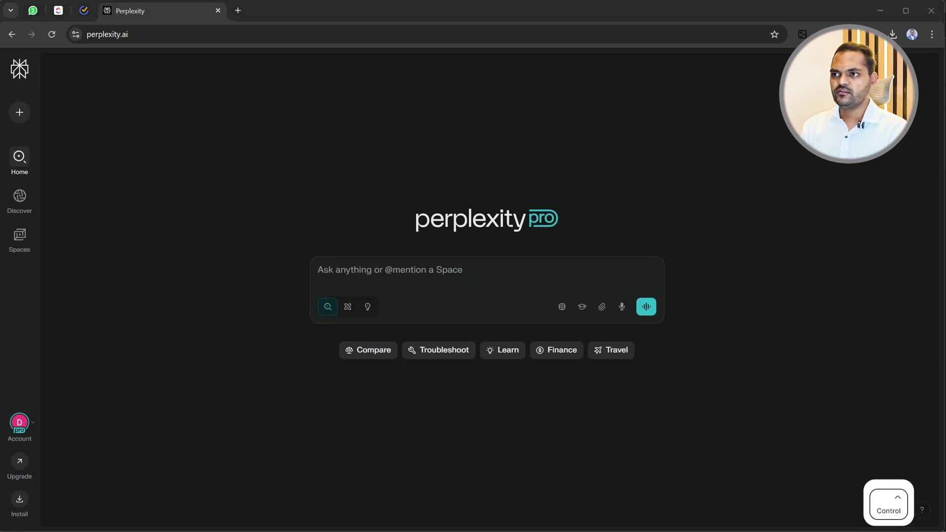
Paste 'Explain quantum computing like I'm 10 years old — with real-world examples.' into the Ask box.
{"action": "key", "text": "ctrl+c"}
{"action": "left_click", "coordinate": [365, 269]}
{"action": "key", "text": "ctrl+v"}
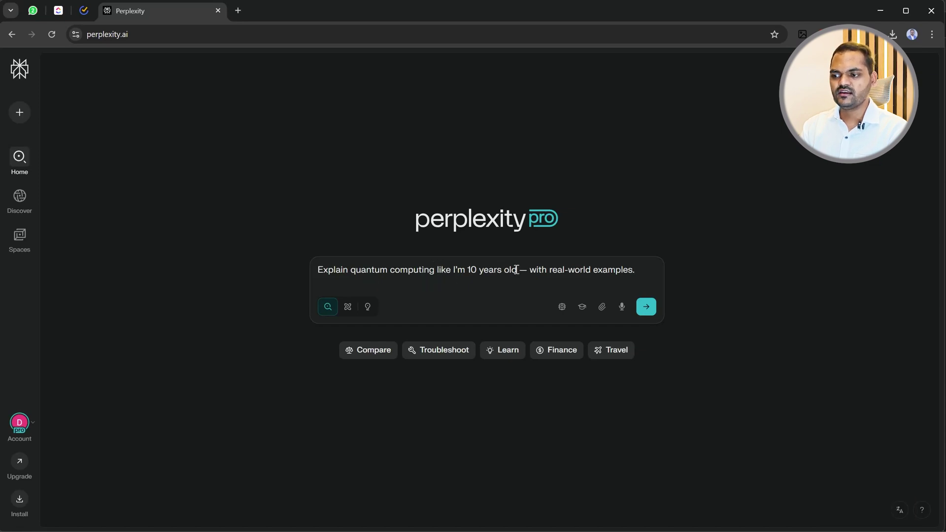
Submit the quantum computing question and read through the answer and its summary table.
{"action": "left_click", "coordinate": [656, 306]}
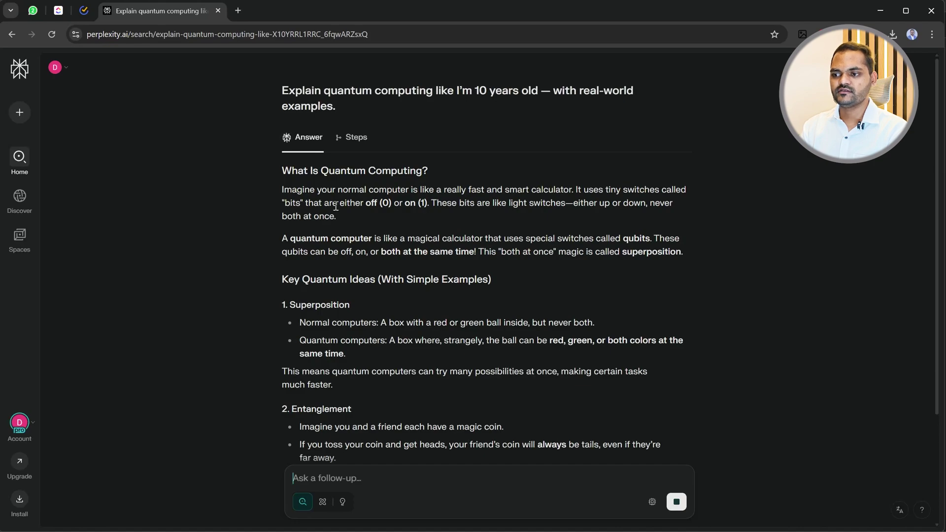
{"action": "scroll", "coordinate": [302, 309], "scroll_direction": "down", "scroll_amount": 5}
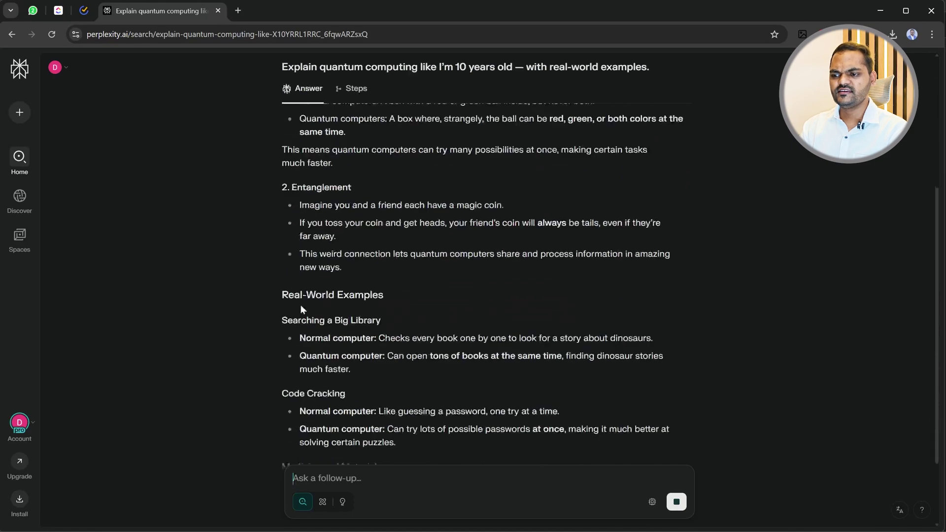
{"action": "scroll", "coordinate": [345, 309], "scroll_direction": "up", "scroll_amount": 5}
{"action": "scroll", "coordinate": [367, 313], "scroll_direction": "down", "scroll_amount": 5}
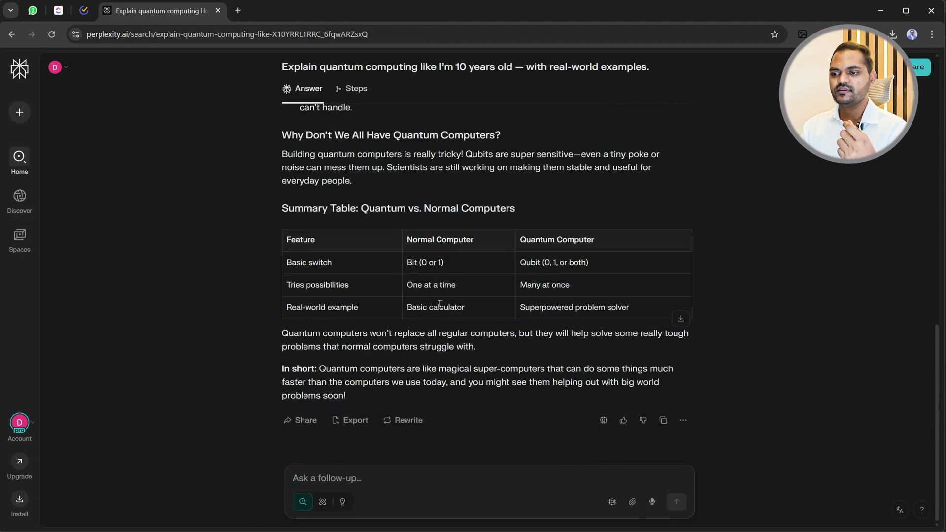
{"action": "left_click_drag", "start_coordinate": [293, 266], "coordinate": [340, 285]}
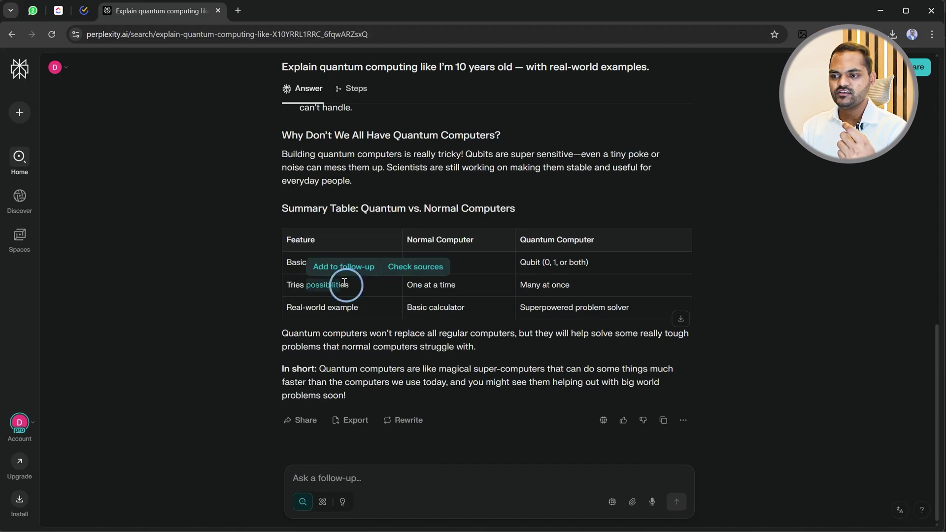
{"action": "scroll", "coordinate": [522, 333], "scroll_direction": "up", "scroll_amount": 15}
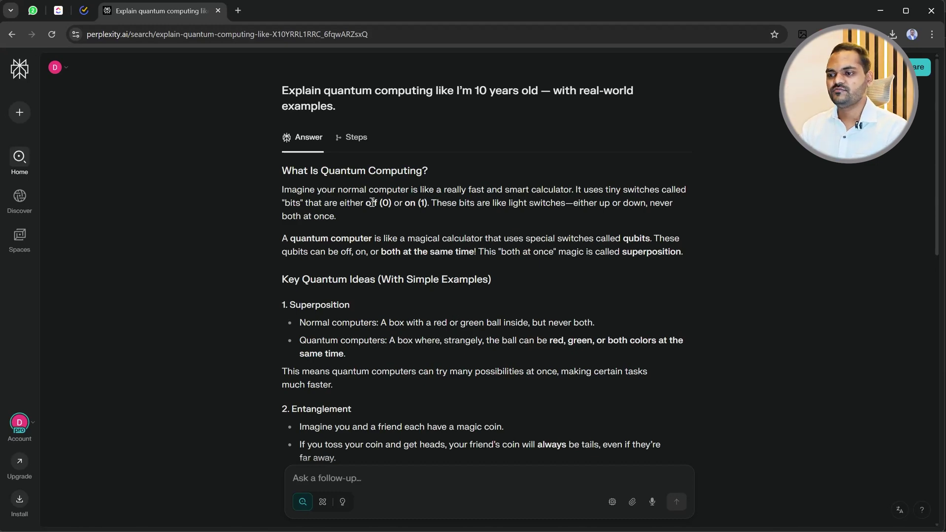
Check the Steps behind the answer, then go back to the Answer and reread it.
{"action": "left_click", "coordinate": [355, 138]}
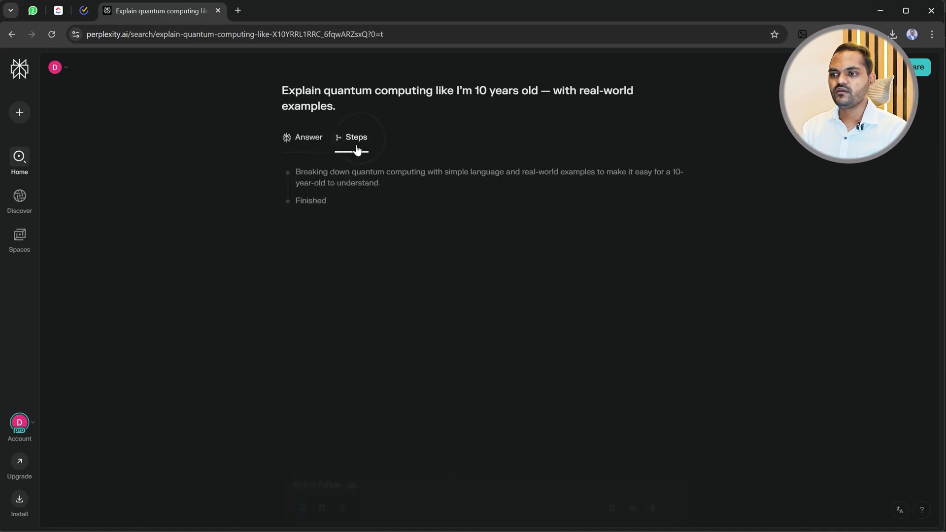
{"action": "left_click", "coordinate": [298, 142]}
{"action": "scroll", "coordinate": [317, 220], "scroll_direction": "down", "scroll_amount": 10}
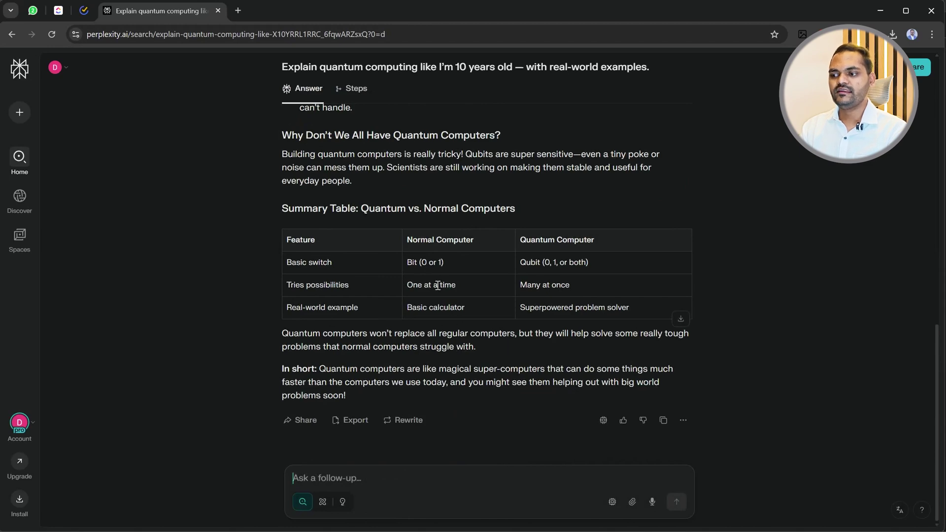
{"action": "scroll", "coordinate": [475, 392], "scroll_direction": "up", "scroll_amount": 10}
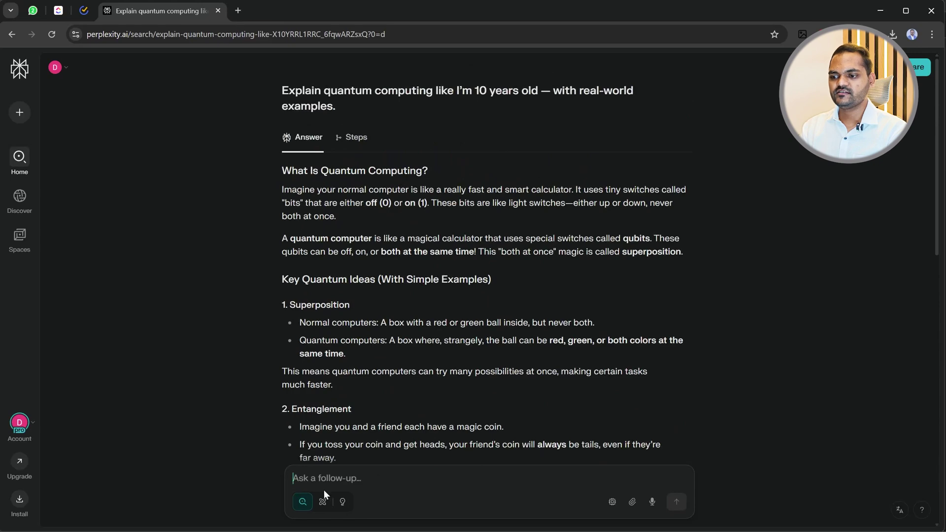
{"action": "scroll", "coordinate": [324, 490], "scroll_direction": "down", "scroll_amount": 10}
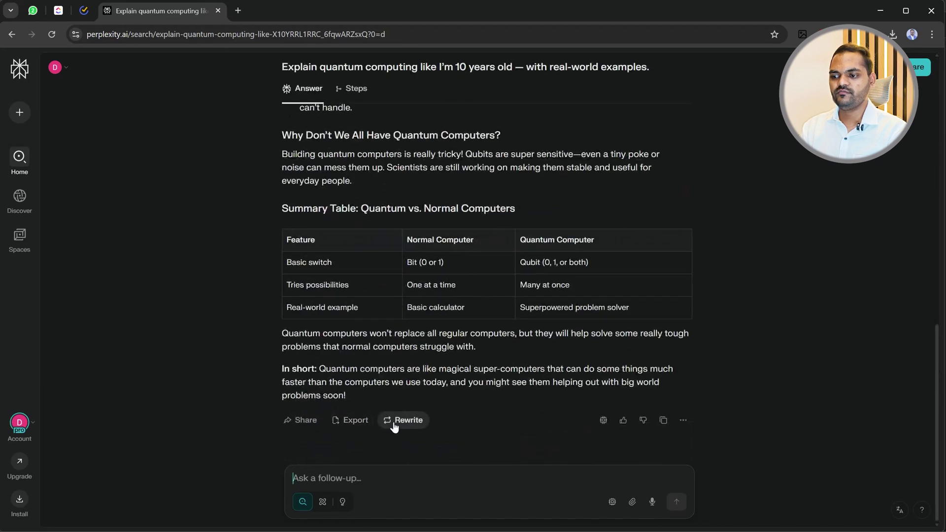
Rewrite the quantum computing answer in Research mode and skip ahead to the 119-source report.
{"action": "left_click", "coordinate": [395, 423]}
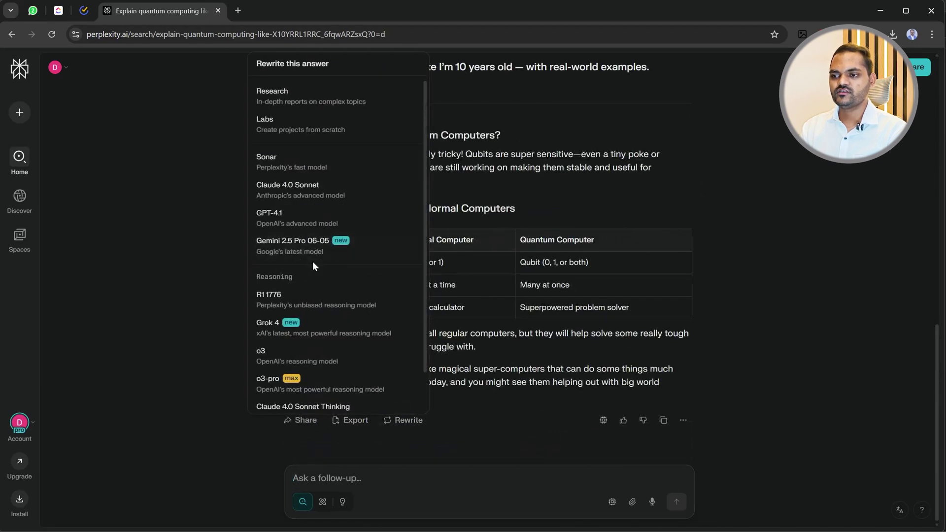
{"action": "left_click", "coordinate": [298, 98]}
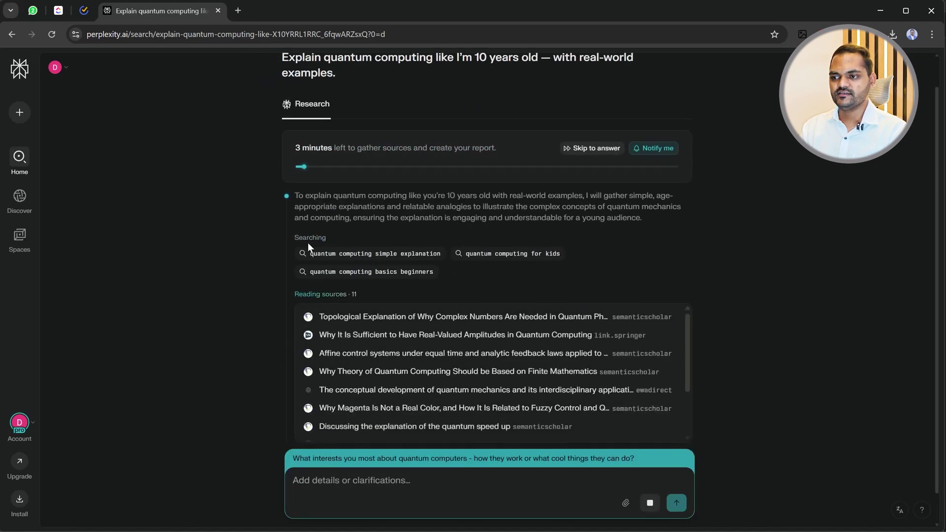
{"action": "scroll", "coordinate": [222, 335], "scroll_direction": "up", "scroll_amount": 2}
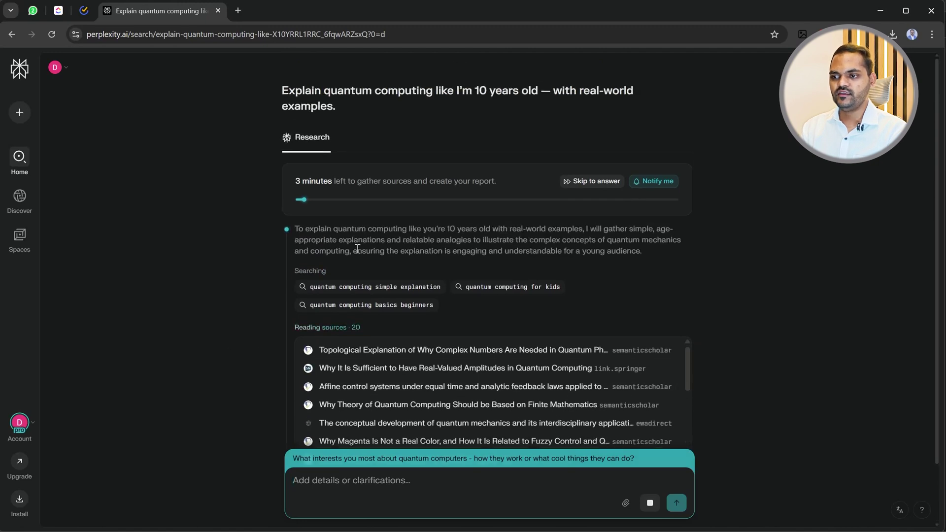
{"action": "scroll", "coordinate": [345, 367], "scroll_direction": "down", "scroll_amount": 3}
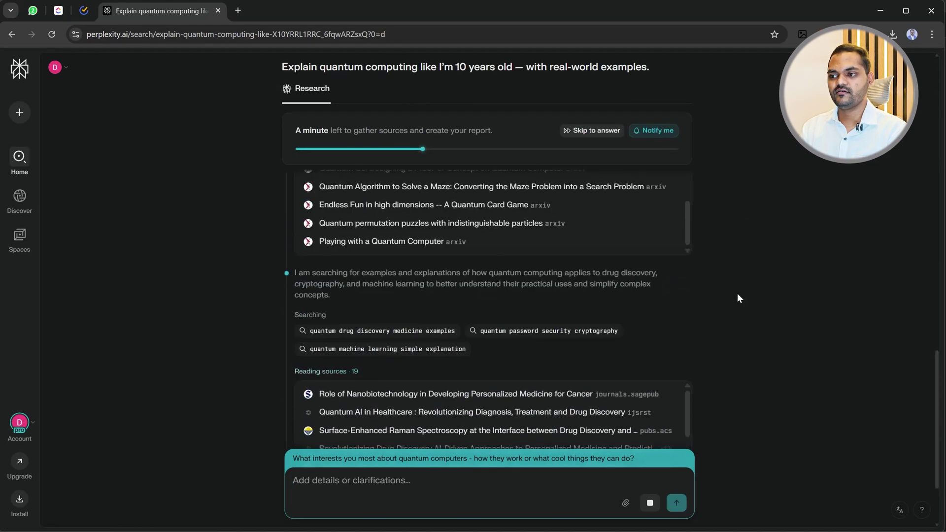
{"action": "left_click", "coordinate": [596, 130]}
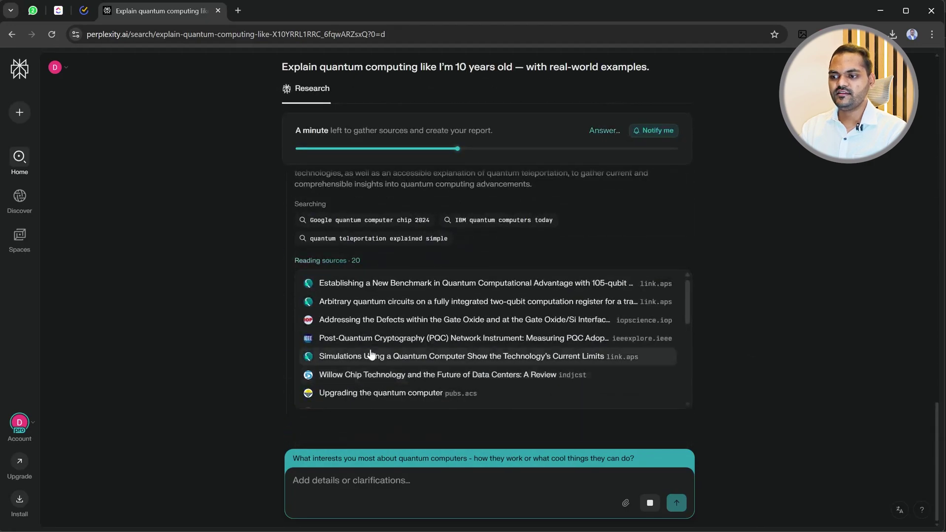
{"action": "scroll", "coordinate": [395, 366], "scroll_direction": "up", "scroll_amount": 10}
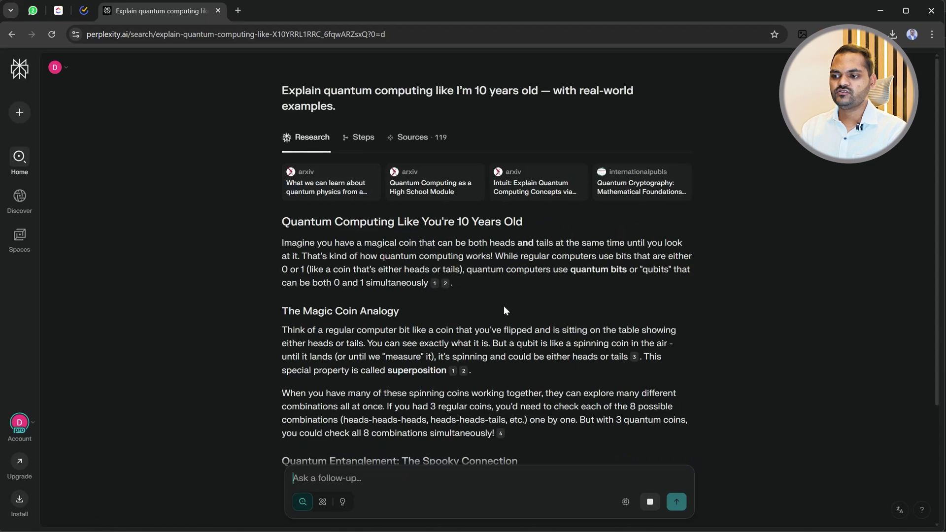
Scroll through all 119 sources in the Sources tab, then switch back to the Research report.
{"action": "mouse_move", "coordinate": [463, 372]}
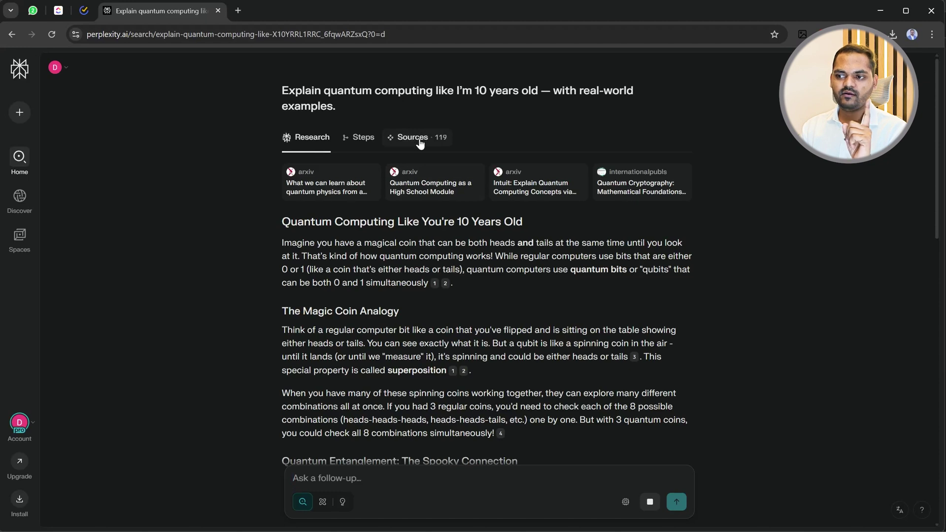
{"action": "left_click", "coordinate": [440, 141]}
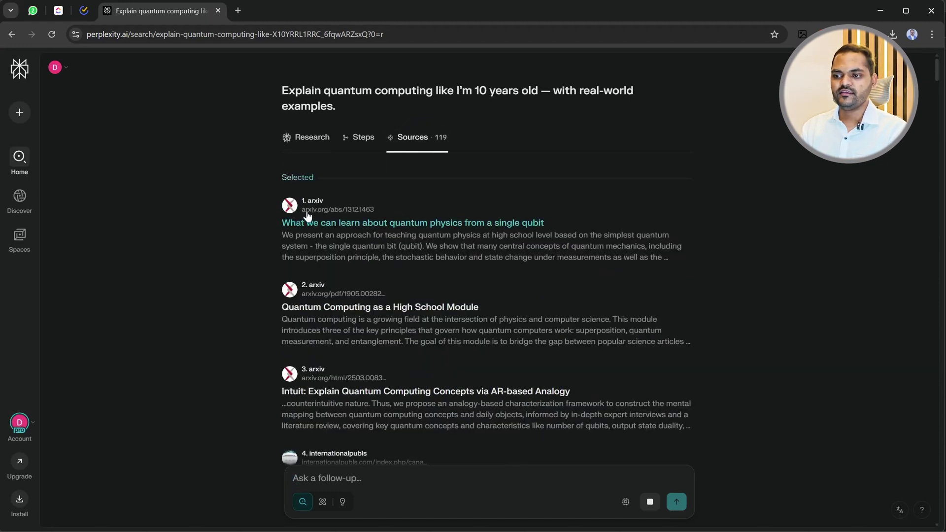
{"action": "scroll", "coordinate": [352, 309], "scroll_direction": "down", "scroll_amount": 2}
{"action": "scroll", "coordinate": [351, 310], "scroll_direction": "down", "scroll_amount": 4}
{"action": "scroll", "coordinate": [341, 270], "scroll_direction": "up", "scroll_amount": 6}
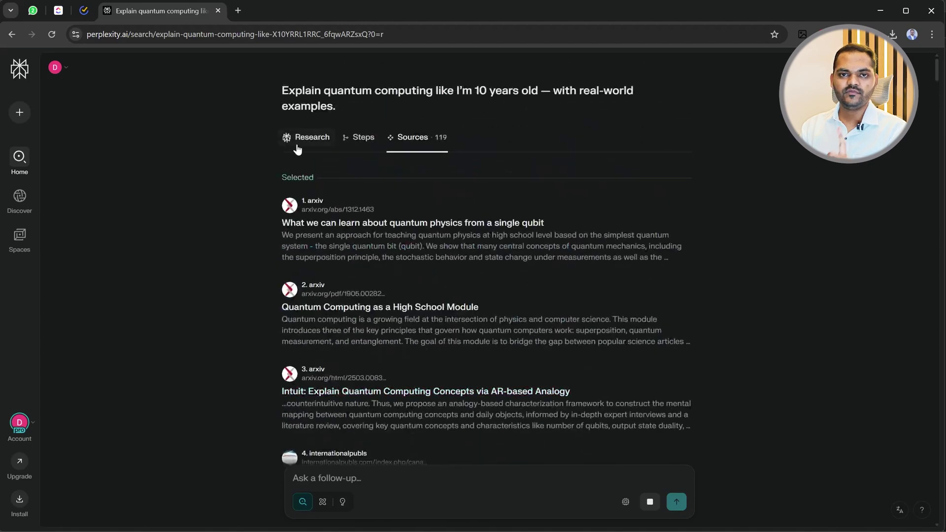
{"action": "scroll", "coordinate": [386, 268], "scroll_direction": "down", "scroll_amount": 15}
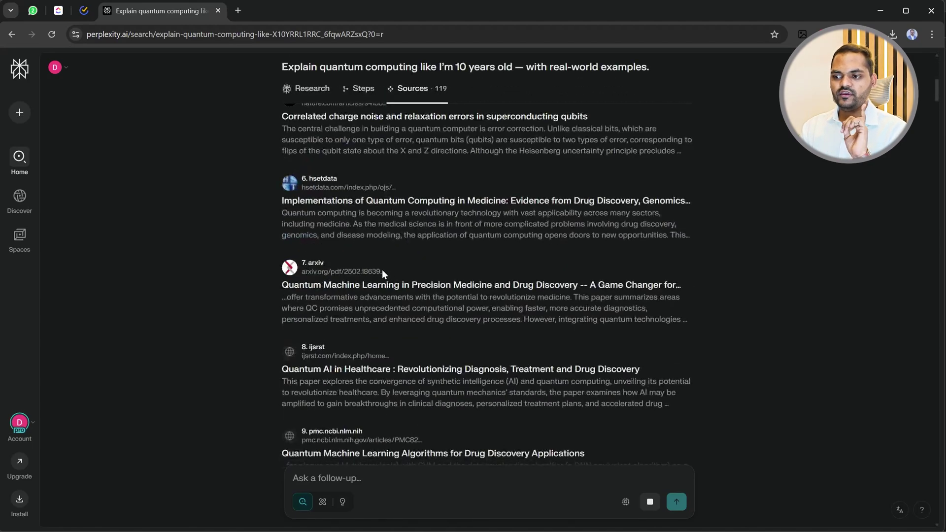
{"action": "scroll", "coordinate": [449, 296], "scroll_direction": "down", "scroll_amount": 4}
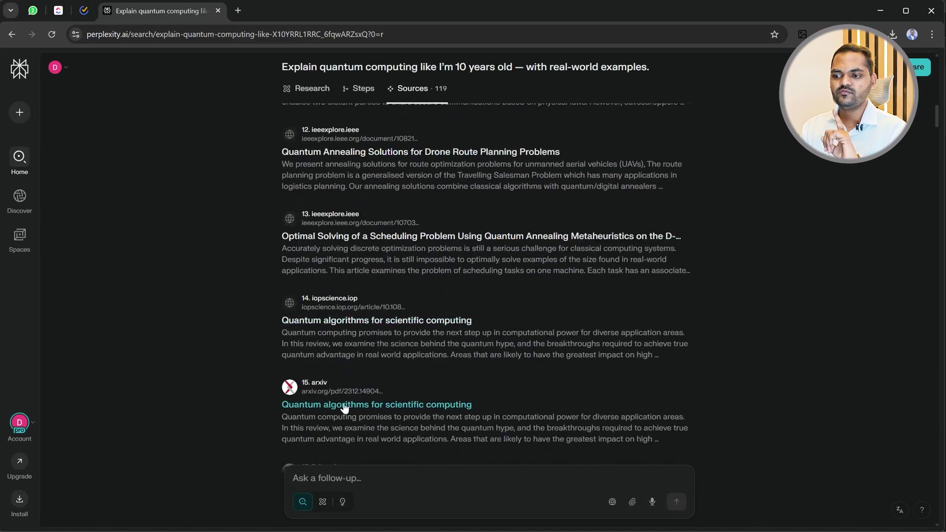
{"action": "scroll", "coordinate": [335, 406], "scroll_direction": "down", "scroll_amount": 2}
{"action": "scroll", "coordinate": [324, 389], "scroll_direction": "down", "scroll_amount": 8}
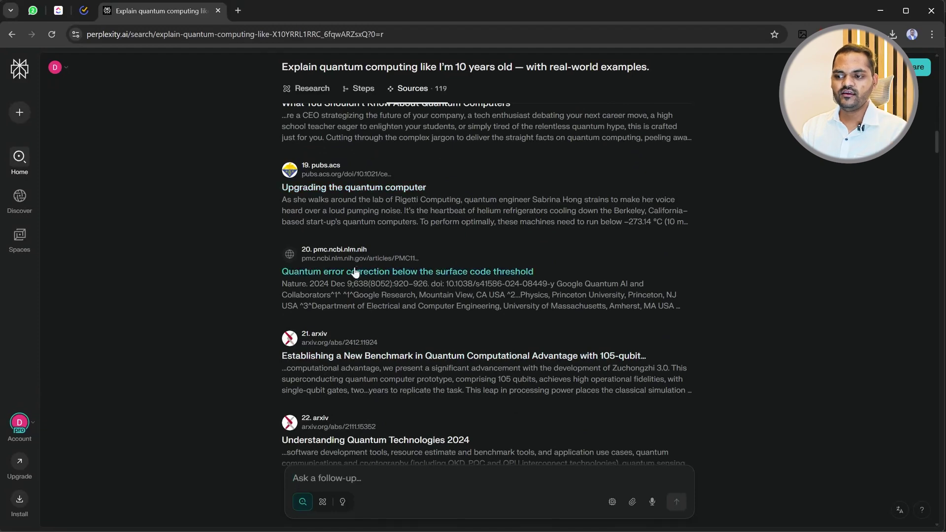
{"action": "scroll", "coordinate": [355, 263], "scroll_direction": "down", "scroll_amount": 9}
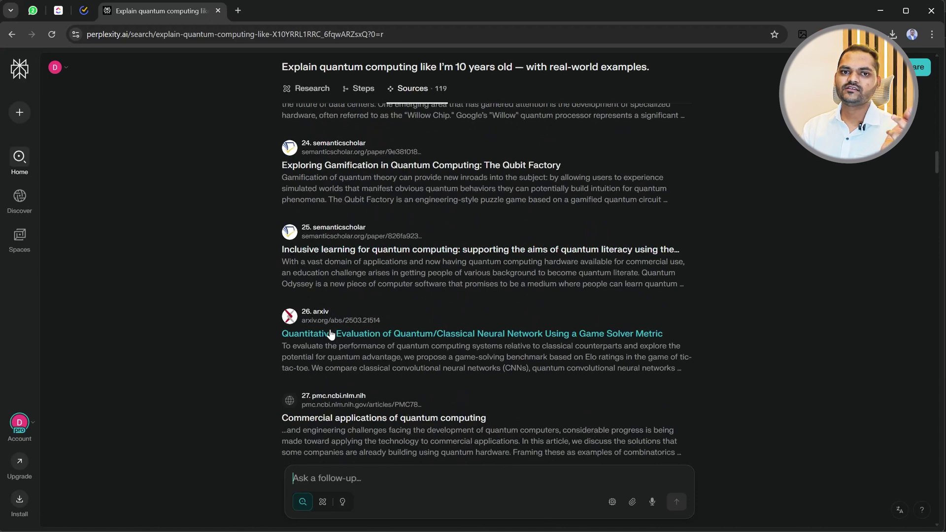
{"action": "scroll", "coordinate": [331, 334], "scroll_direction": "down", "scroll_amount": 6}
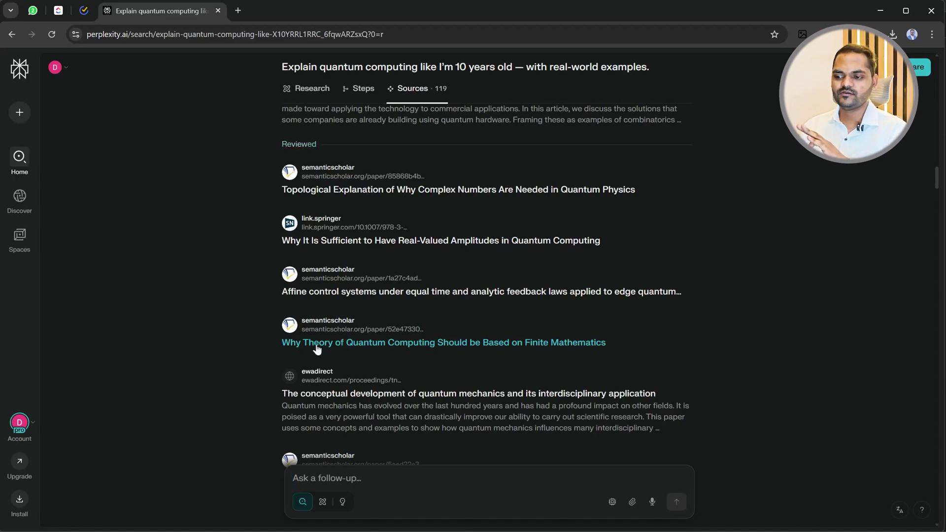
{"action": "scroll", "coordinate": [341, 323], "scroll_direction": "down", "scroll_amount": 10}
{"action": "scroll", "coordinate": [408, 211], "scroll_direction": "up", "scroll_amount": 18}
{"action": "scroll", "coordinate": [408, 211], "scroll_direction": "up", "scroll_amount": 15}
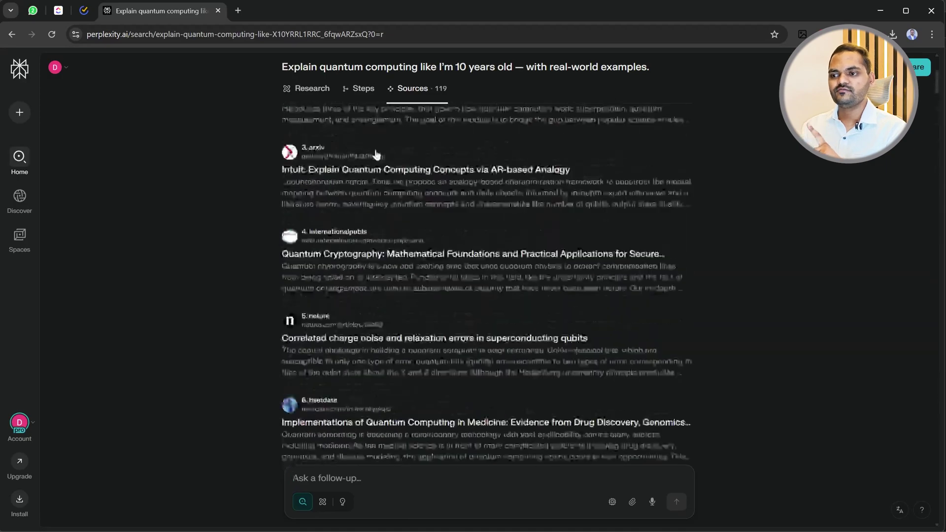
{"action": "left_click", "coordinate": [314, 137]}
{"action": "scroll", "coordinate": [330, 264], "scroll_direction": "down", "scroll_amount": 20}
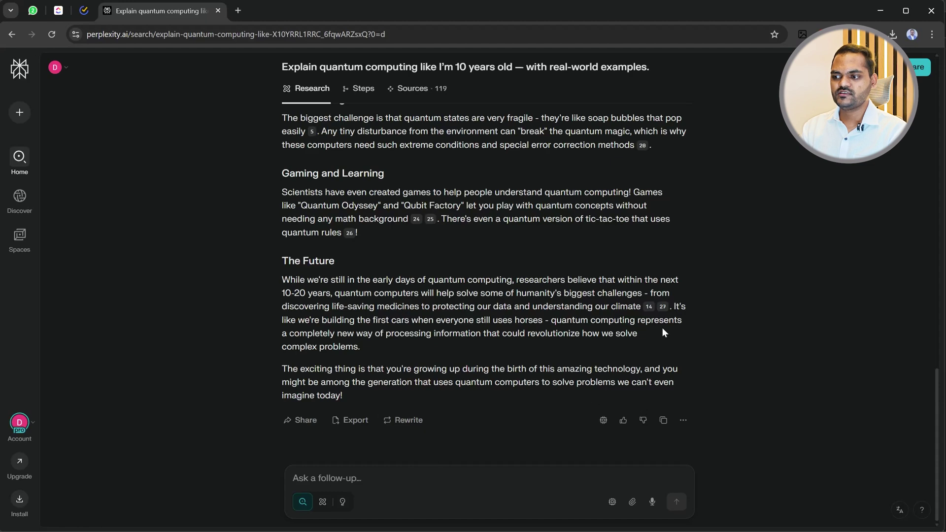
{"action": "mouse_move", "coordinate": [662, 309]}
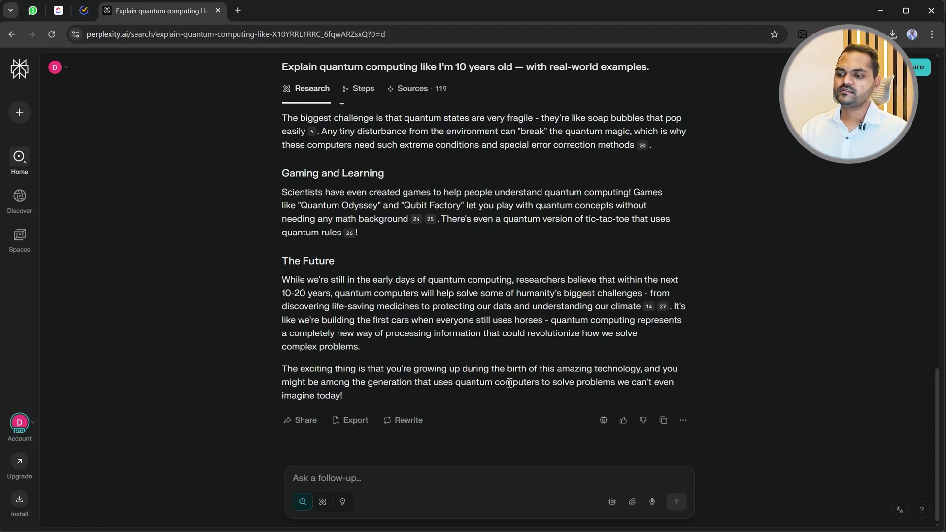
Start a new thread and send the greeting 'hi'.
{"action": "left_click", "coordinate": [20, 113]}
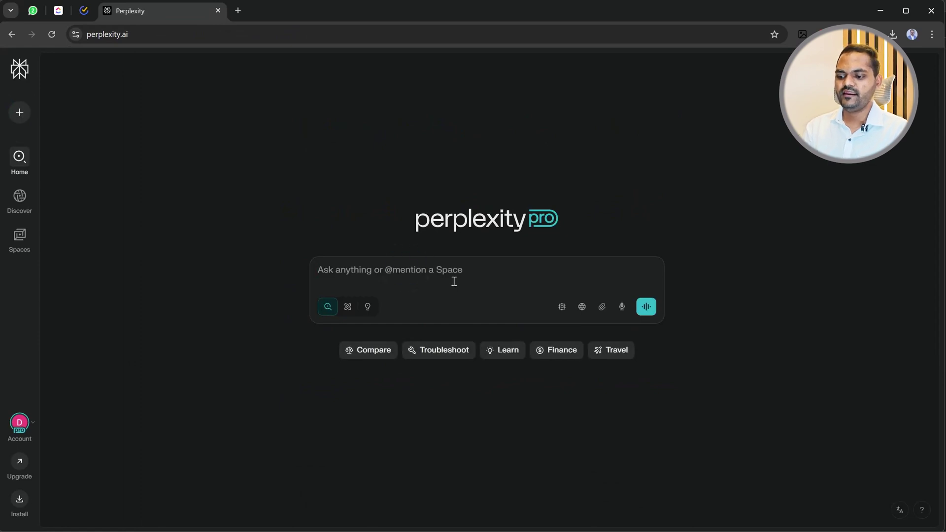
{"action": "type", "text": "hi"}
{"action": "key", "text": "Return"}
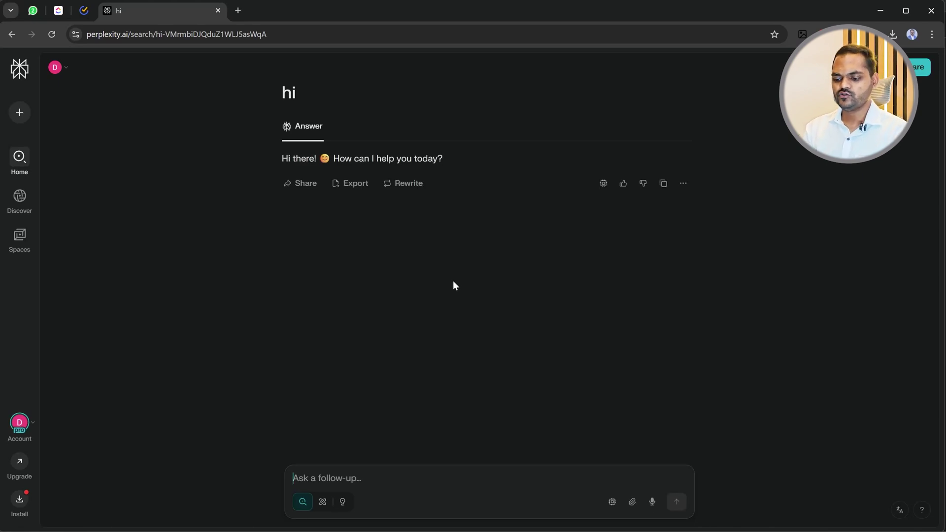
Ask 'i am not feeling well' and read through the self-care advice.
{"action": "type", "text": "i am no"}
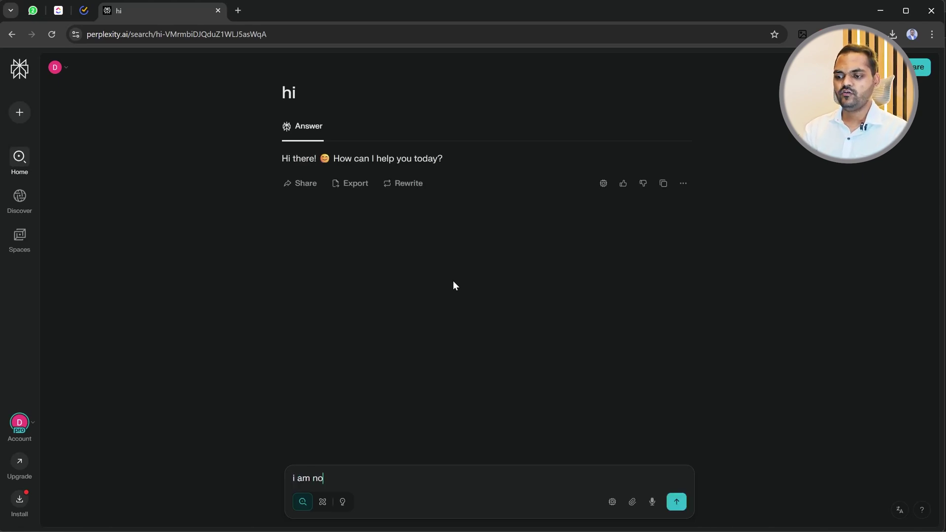
{"action": "type", "text": "t feel"}
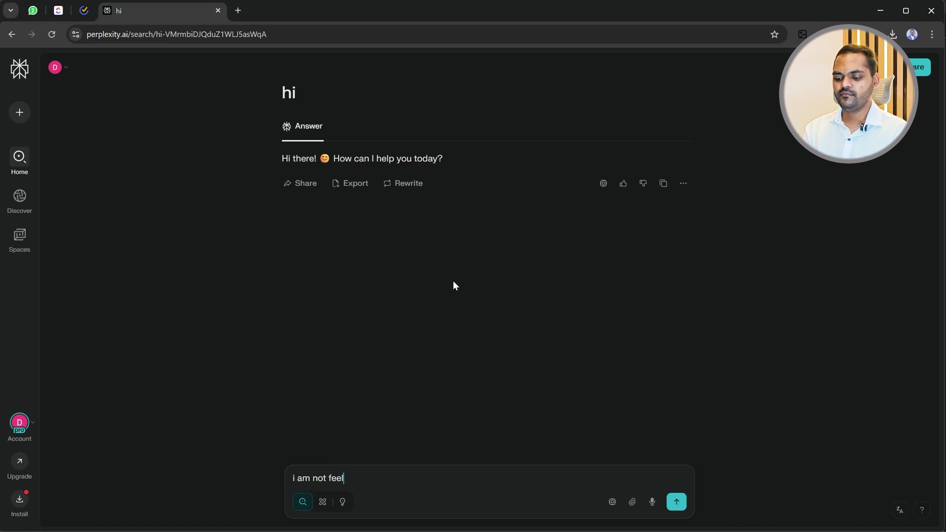
{"action": "type", "text": "ing well"}
{"action": "key", "text": "Return"}
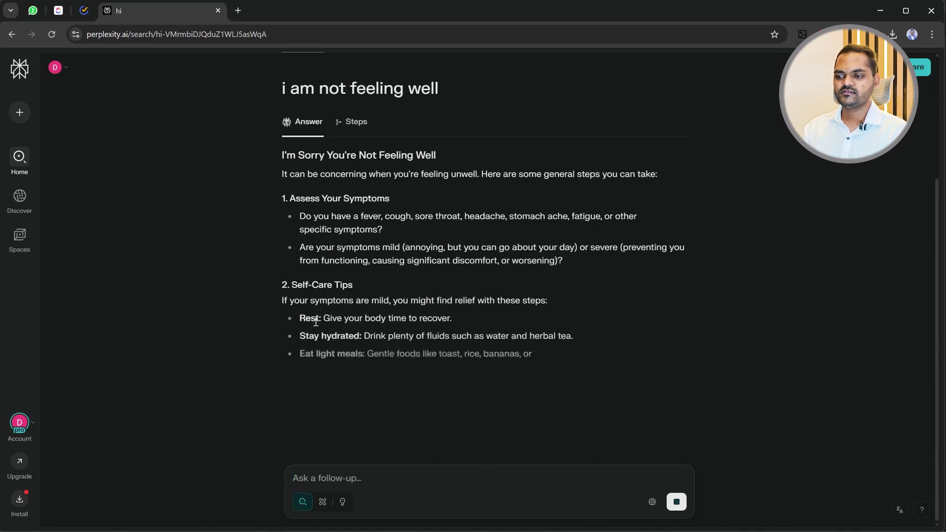
{"action": "scroll", "coordinate": [341, 360], "scroll_direction": "down", "scroll_amount": 3}
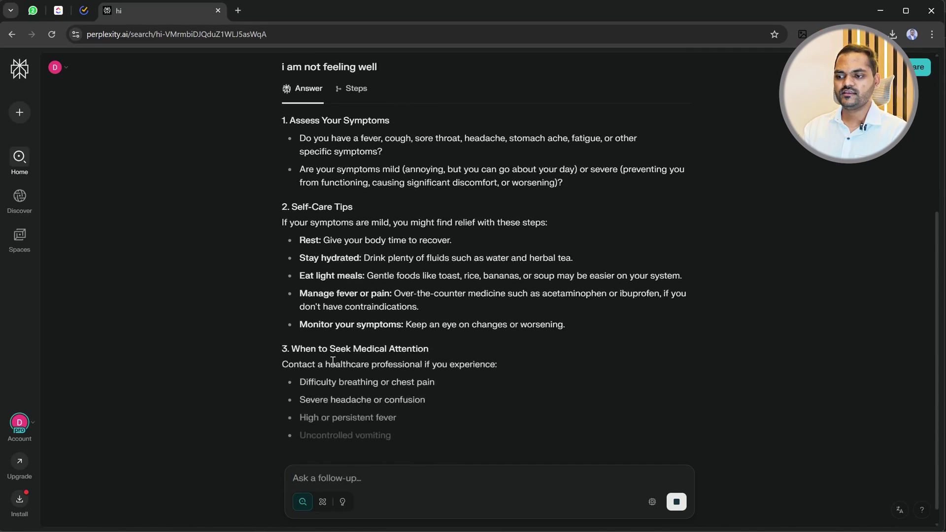
{"action": "scroll", "coordinate": [392, 358], "scroll_direction": "up", "scroll_amount": 6}
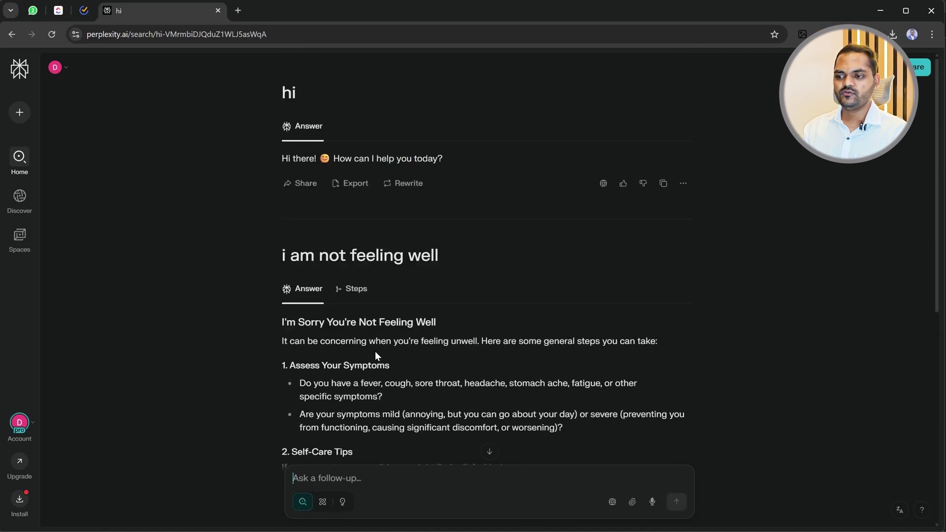
{"action": "left_click_drag", "start_coordinate": [269, 261], "coordinate": [476, 256]}
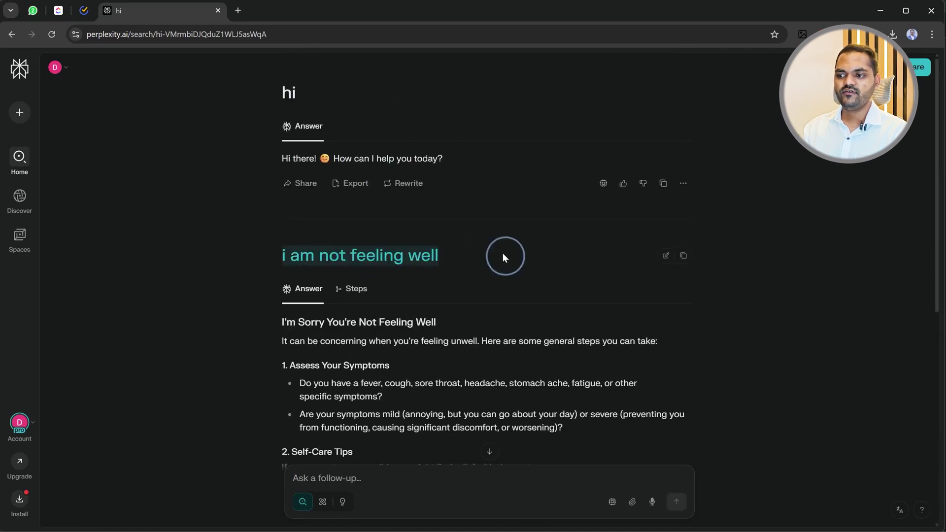
{"action": "left_click", "coordinate": [874, 357]}
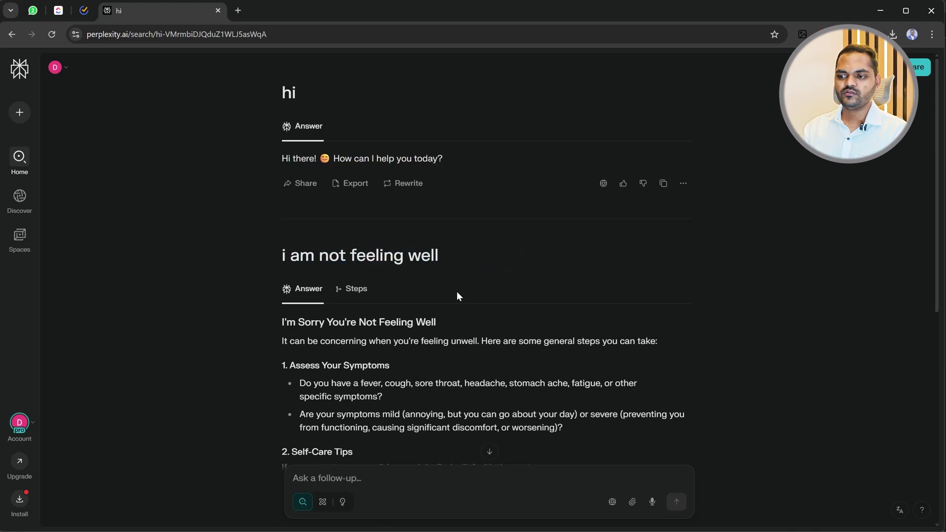
{"action": "scroll", "coordinate": [458, 300], "scroll_direction": "down", "scroll_amount": 2}
{"action": "scroll", "coordinate": [451, 315], "scroll_direction": "down", "scroll_amount": 3}
{"action": "scroll", "coordinate": [451, 317], "scroll_direction": "down", "scroll_amount": 3}
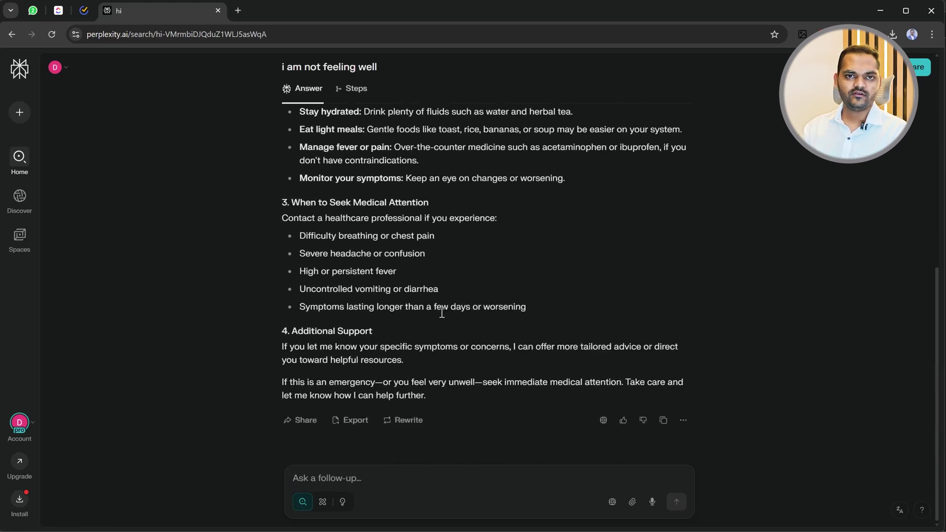
{"action": "scroll", "coordinate": [465, 313], "scroll_direction": "up", "scroll_amount": 7}
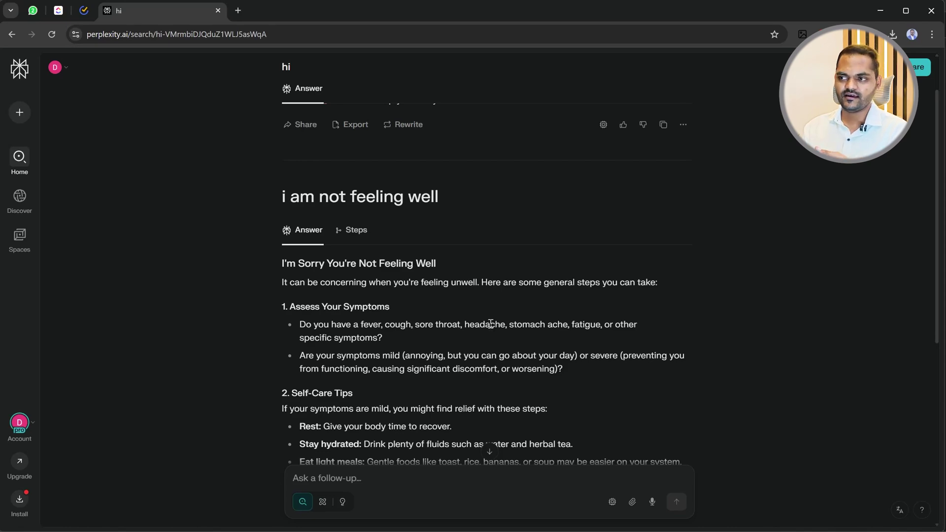
{"action": "scroll", "coordinate": [487, 337], "scroll_direction": "down", "scroll_amount": 7}
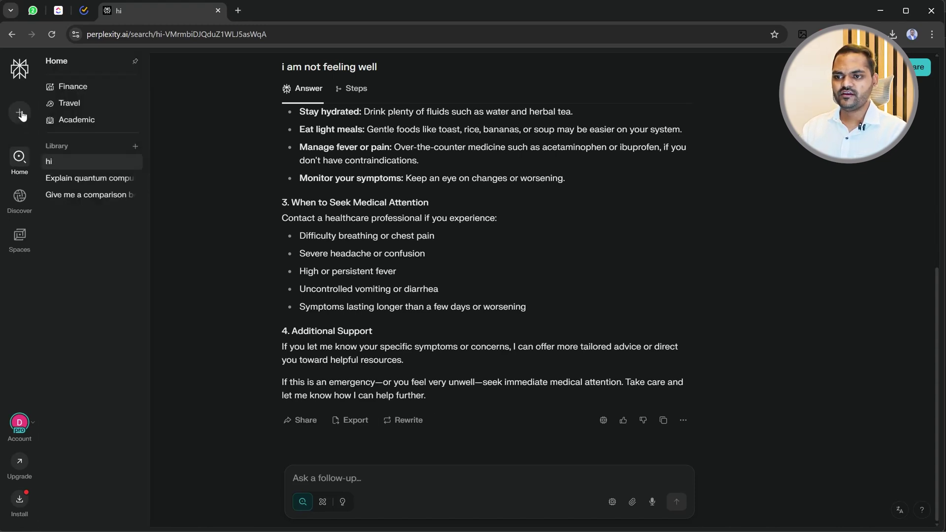
On the home page, type the 100kg weight-loss question asking for a 3-month diet and exercise report.
{"action": "left_click", "coordinate": [20, 158]}
{"action": "left_click", "coordinate": [390, 268]}
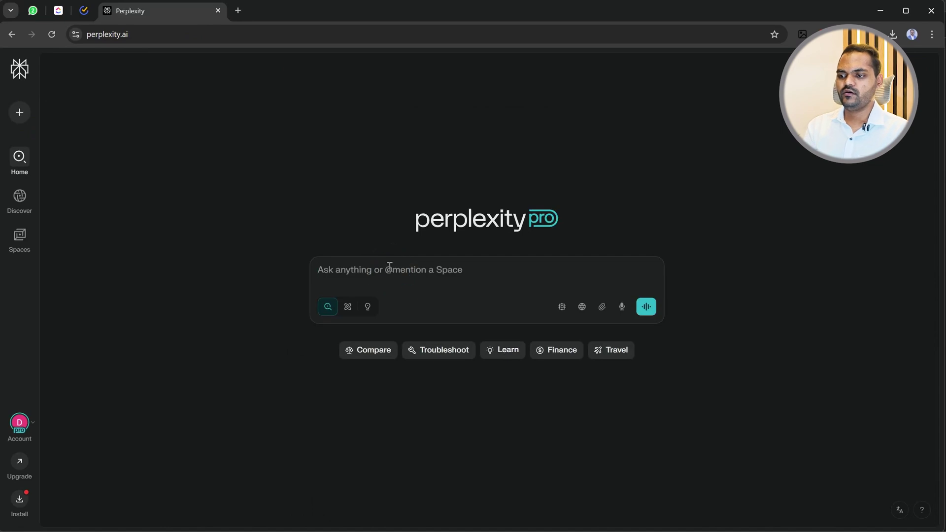
{"action": "type", "text": "i am h"}
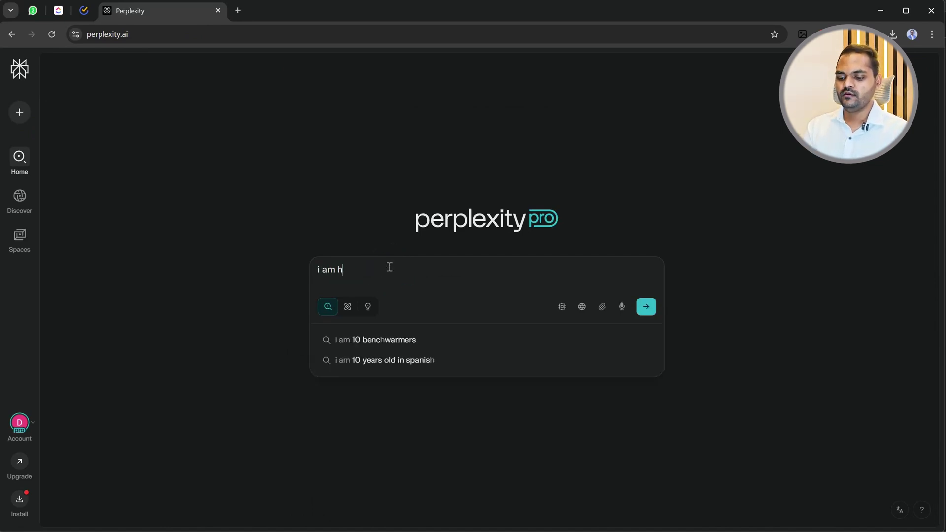
{"action": "type", "text": "aving 100kg body"}
{"action": "key", "text": "BackSpace"}
{"action": "key", "text": "BackSpace"}
{"action": "key", "text": "BackSpace"}
{"action": "key", "text": "BackSpace"}
{"action": "key", "text": "BackSpace"}
{"action": "type", "text": "of weight"}
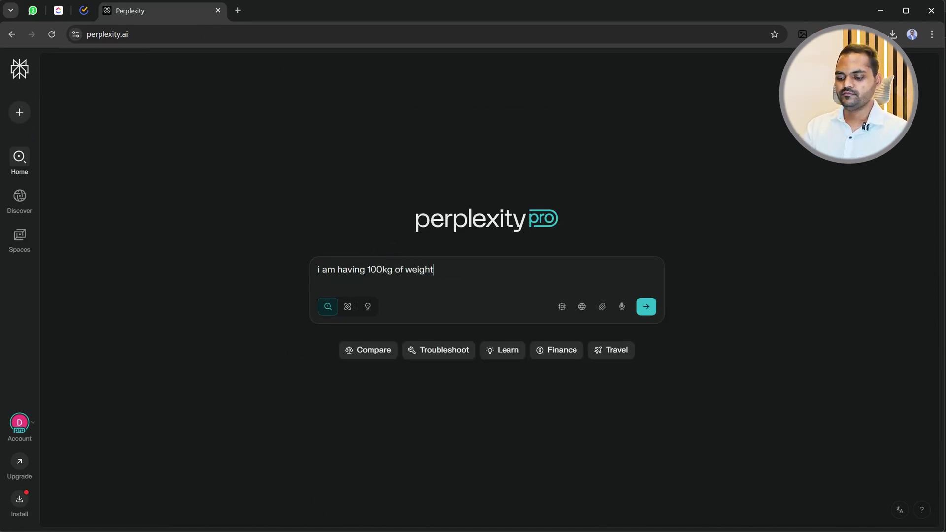
{"action": "type", "text": ". so give me detailed diet and exercise repsort of 3 mot"}
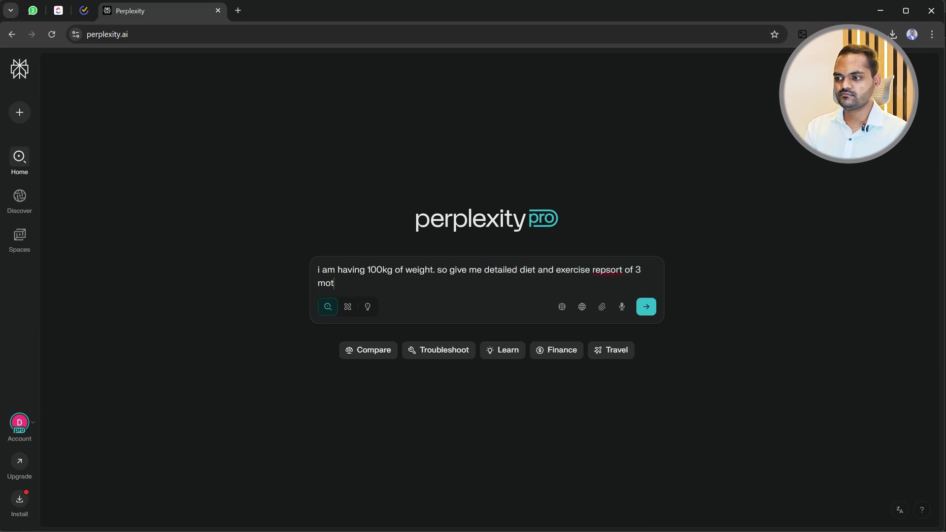
{"action": "key", "text": "BackSpace"}
{"action": "type", "text": "nth so i can reduce my weight and make bod"}
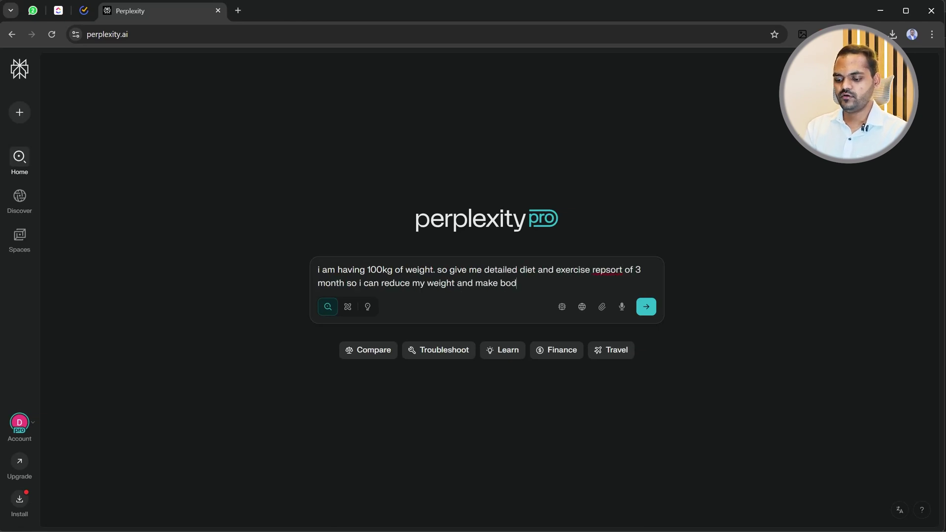
{"action": "type", "text": "y ill join gym as well."}
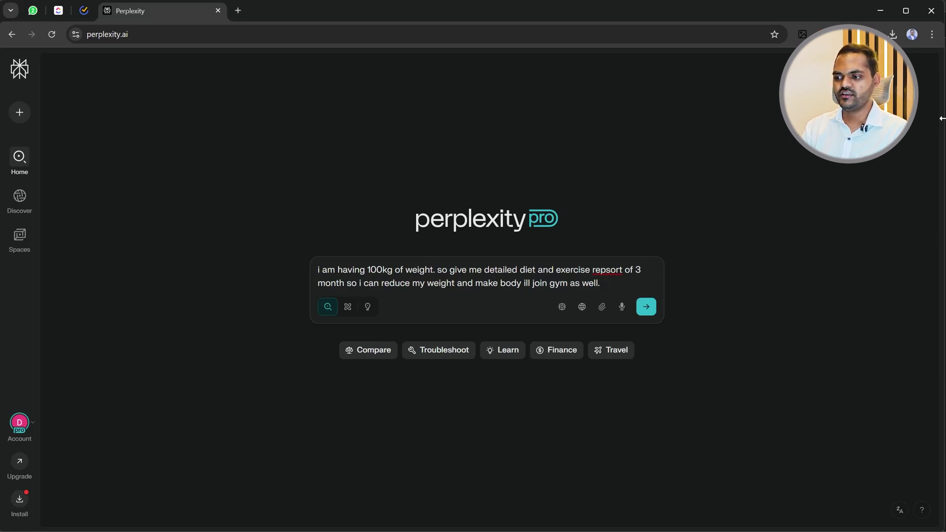
Correct 'repsort' to 'report' and add a period after 'body' in the query.
{"action": "right_click", "coordinate": [608, 270]}
{"action": "left_click", "coordinate": [640, 243]}
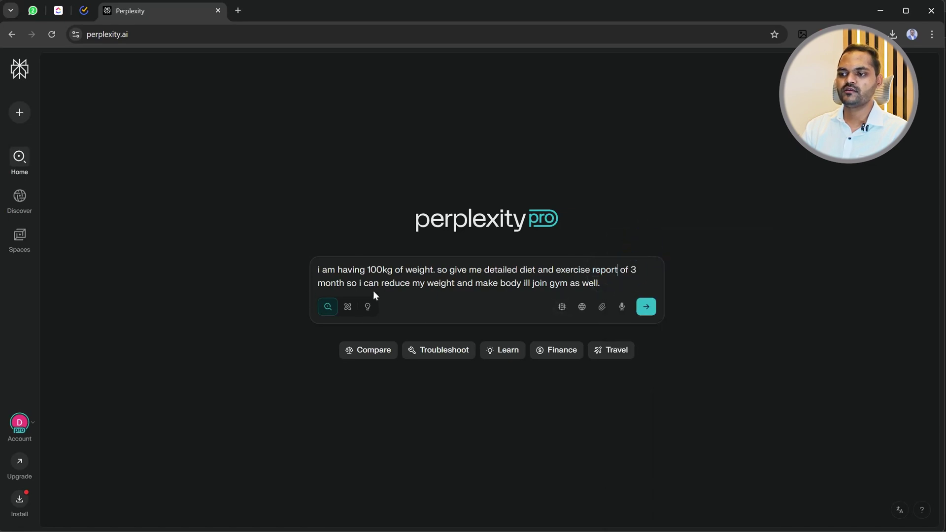
{"action": "left_click", "coordinate": [522, 283]}
{"action": "type", "text": "."}
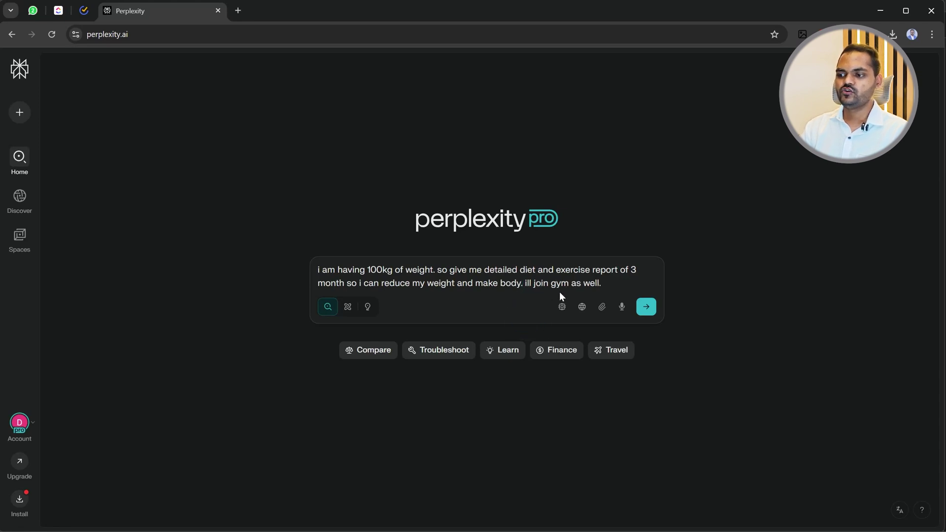
{"action": "left_click", "coordinate": [614, 289]}
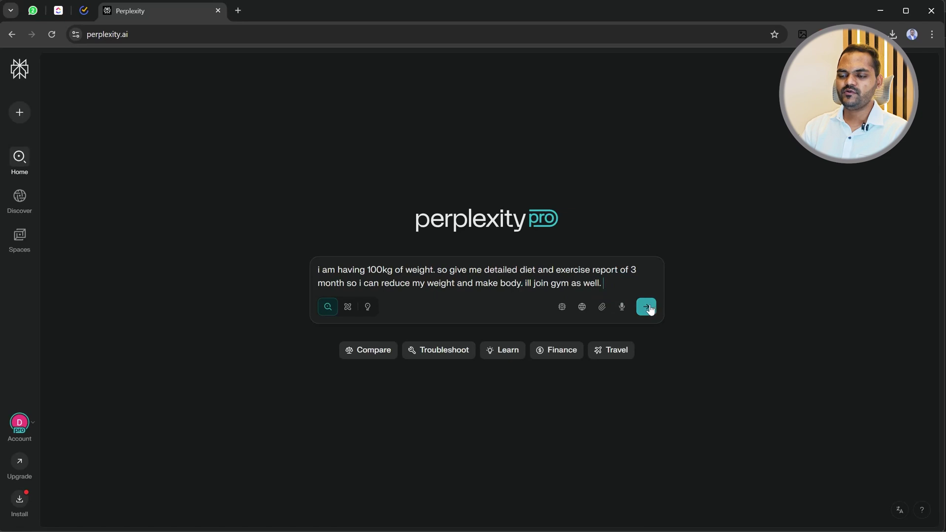
Switch to Research mode, check the Web source, and submit the weight-loss question.
{"action": "left_click", "coordinate": [350, 309]}
{"action": "left_click", "coordinate": [582, 307]}
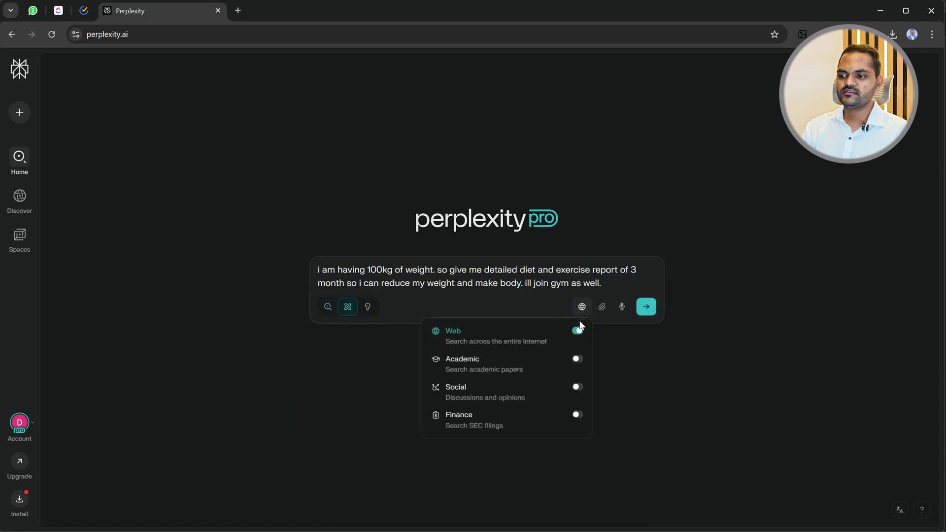
{"action": "left_click", "coordinate": [646, 307]}
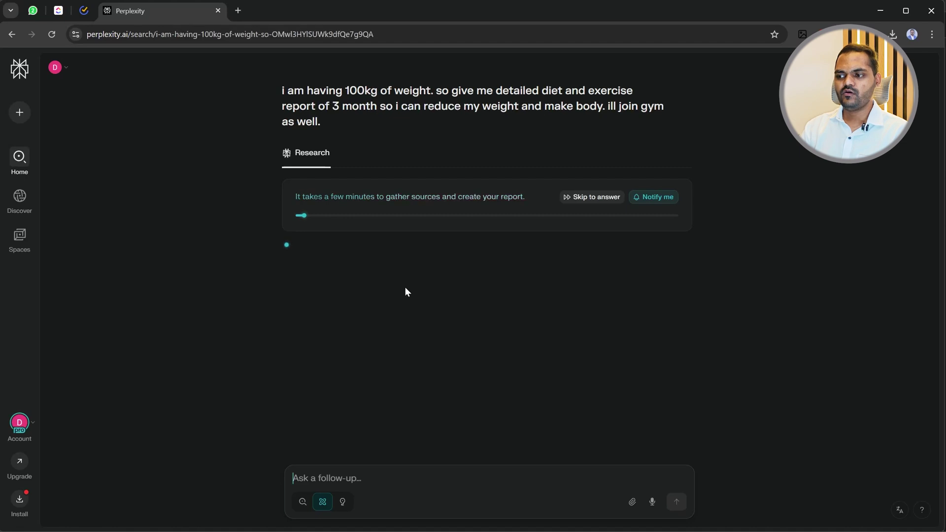
Skip to the answer and read the 3-month weight-loss report down to its closing advice.
{"action": "left_click", "coordinate": [584, 200]}
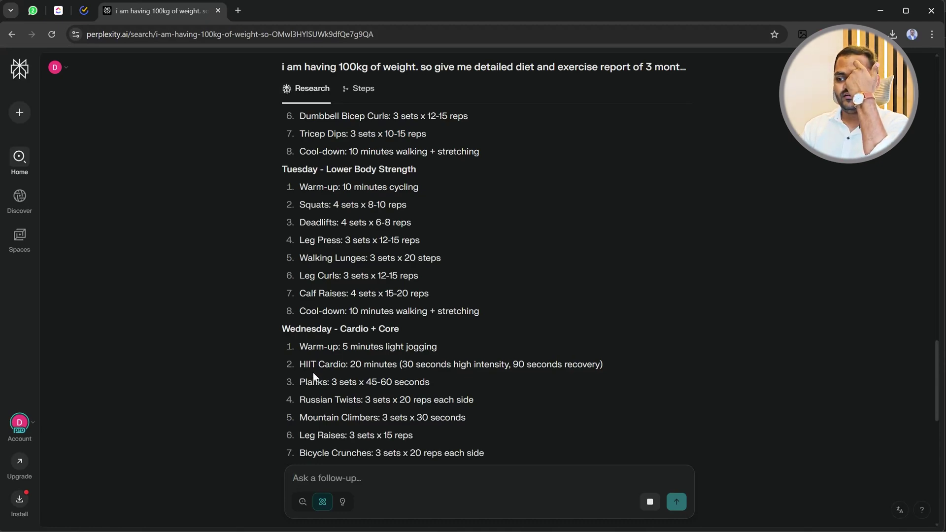
{"action": "scroll", "coordinate": [359, 392], "scroll_direction": "down", "scroll_amount": 4}
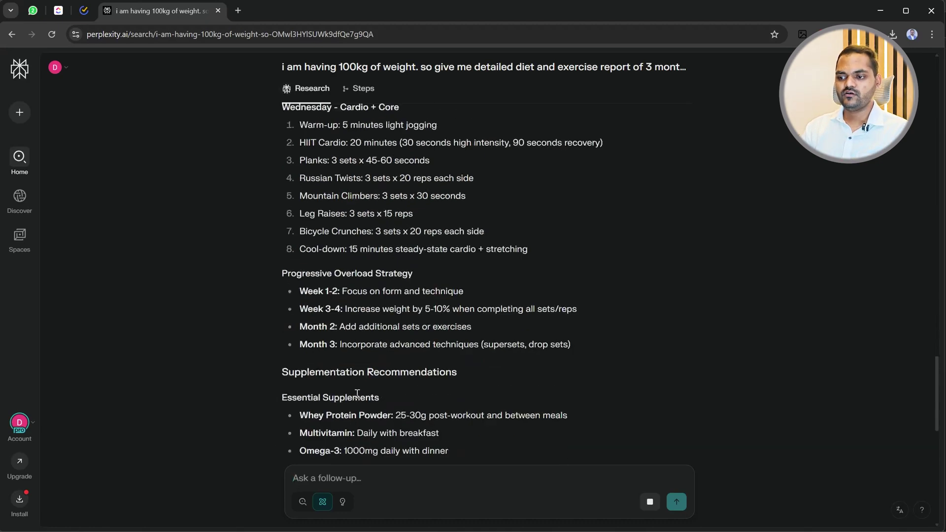
{"action": "scroll", "coordinate": [371, 311], "scroll_direction": "down", "scroll_amount": 7}
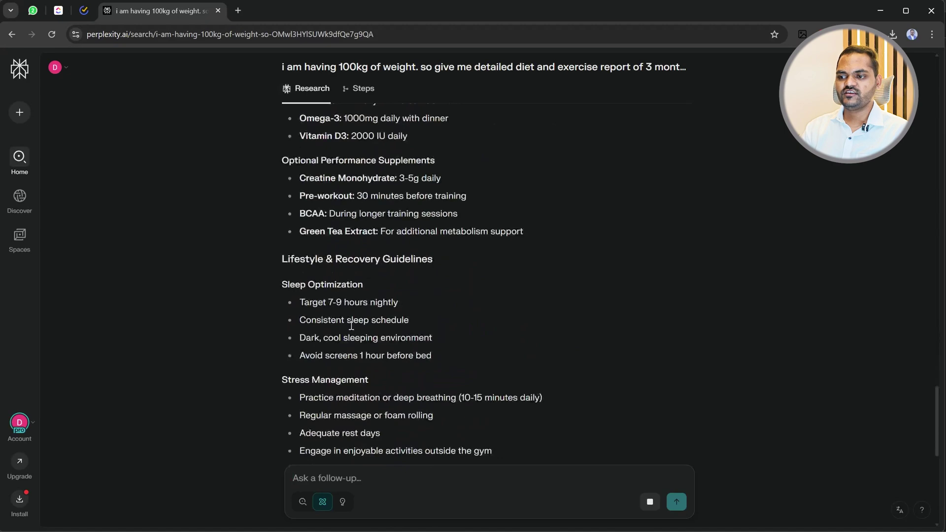
{"action": "scroll", "coordinate": [309, 225], "scroll_direction": "down", "scroll_amount": 2}
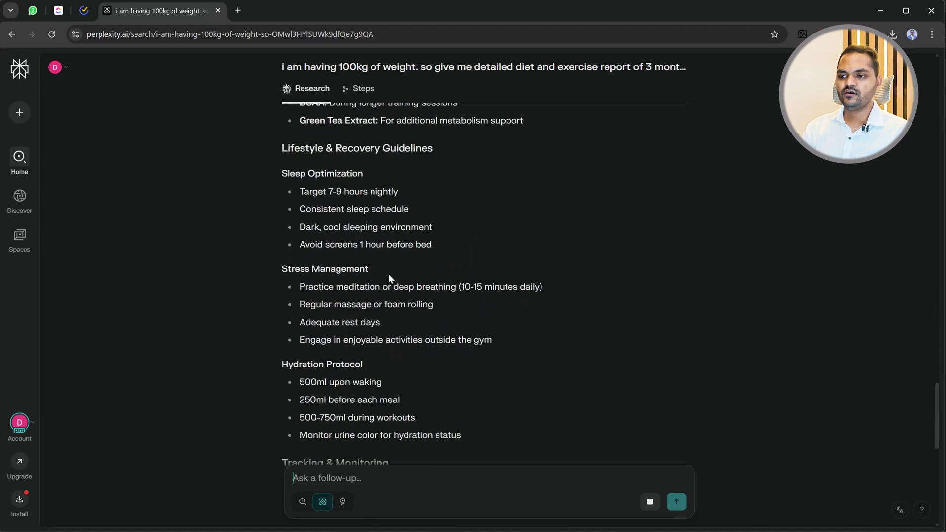
{"action": "scroll", "coordinate": [370, 291], "scroll_direction": "down", "scroll_amount": 14}
{"action": "scroll", "coordinate": [331, 321], "scroll_direction": "down", "scroll_amount": 2}
{"action": "scroll", "coordinate": [340, 328], "scroll_direction": "up", "scroll_amount": 15}
{"action": "scroll", "coordinate": [347, 328], "scroll_direction": "up", "scroll_amount": 5}
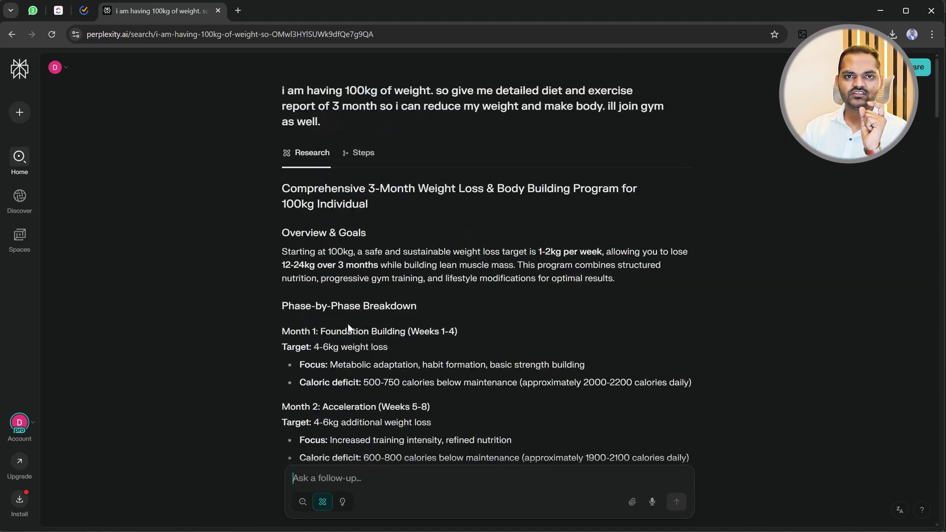
{"action": "scroll", "coordinate": [349, 327], "scroll_direction": "down", "scroll_amount": 20}
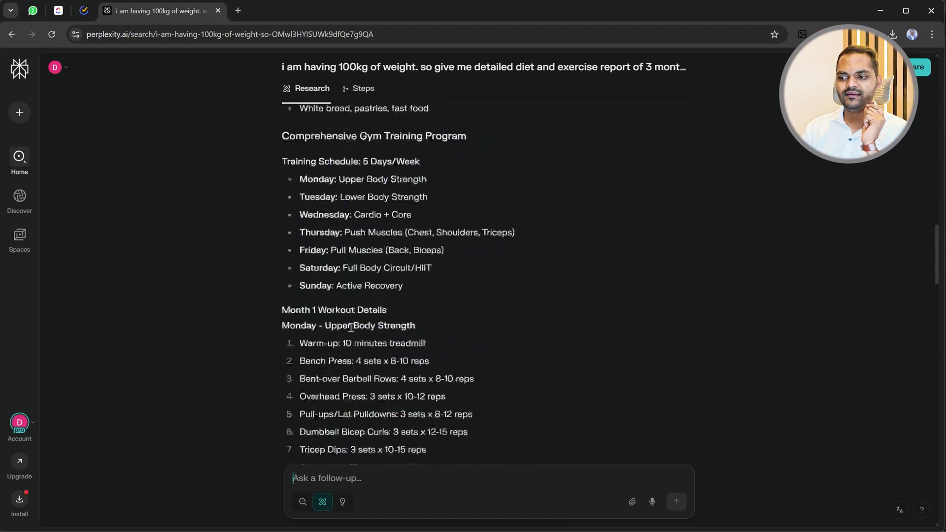
{"action": "scroll", "coordinate": [349, 330], "scroll_direction": "down", "scroll_amount": 15}
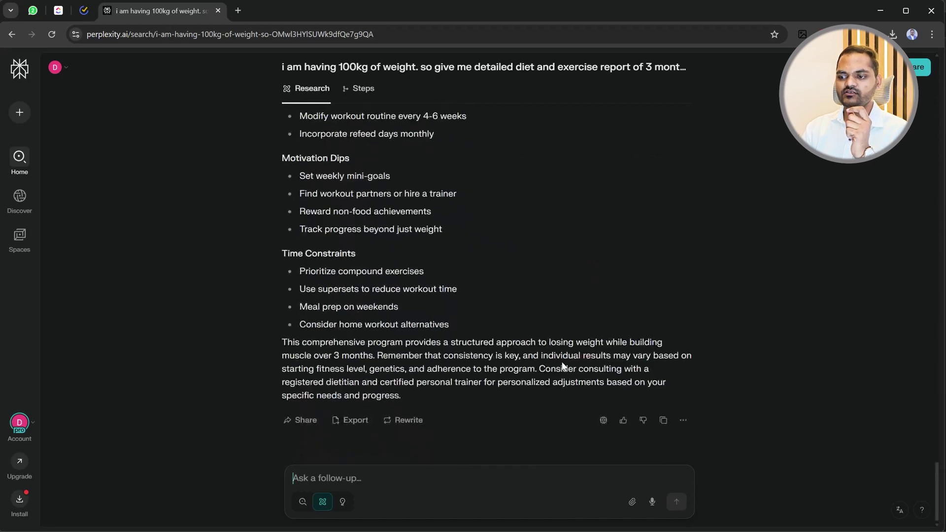
Export the finished weight-loss report to PDF from the Export menu.
{"action": "left_click", "coordinate": [351, 425]}
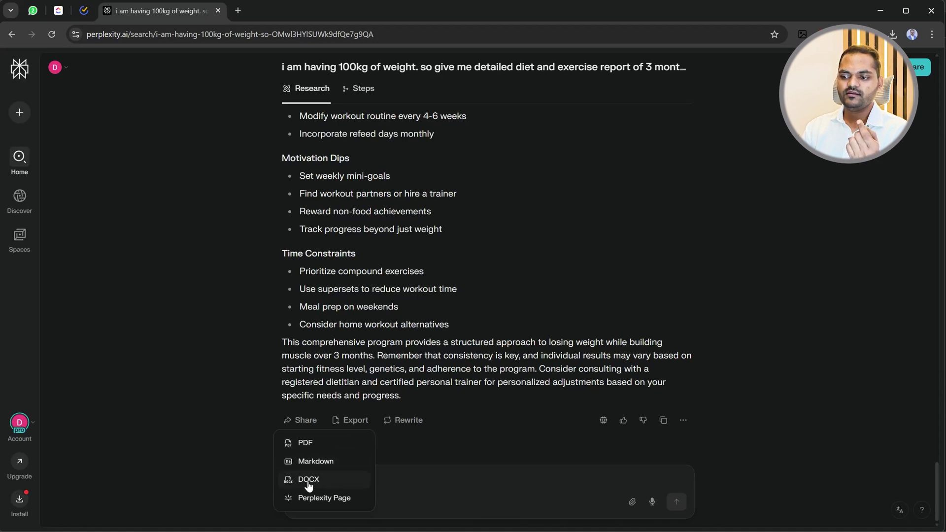
{"action": "left_click", "coordinate": [306, 442]}
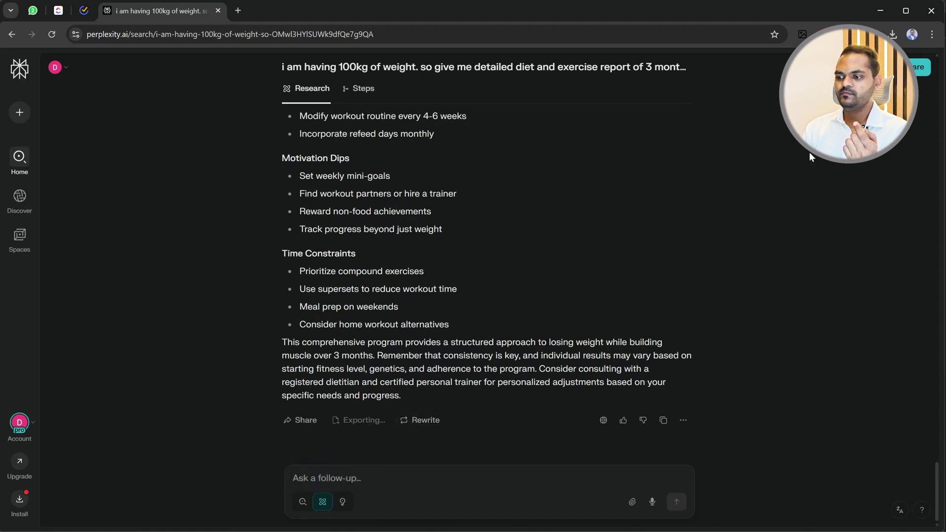
View the downloaded 7-page weight-loss report PDF in Chrome, then close its tab.
{"action": "left_click", "coordinate": [778, 61]}
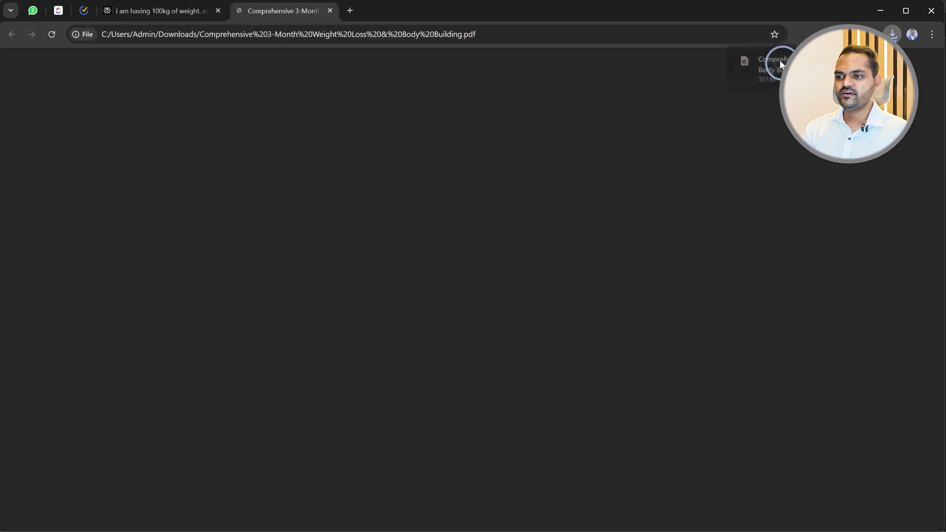
{"action": "scroll", "coordinate": [337, 200], "scroll_direction": "down", "scroll_amount": 19}
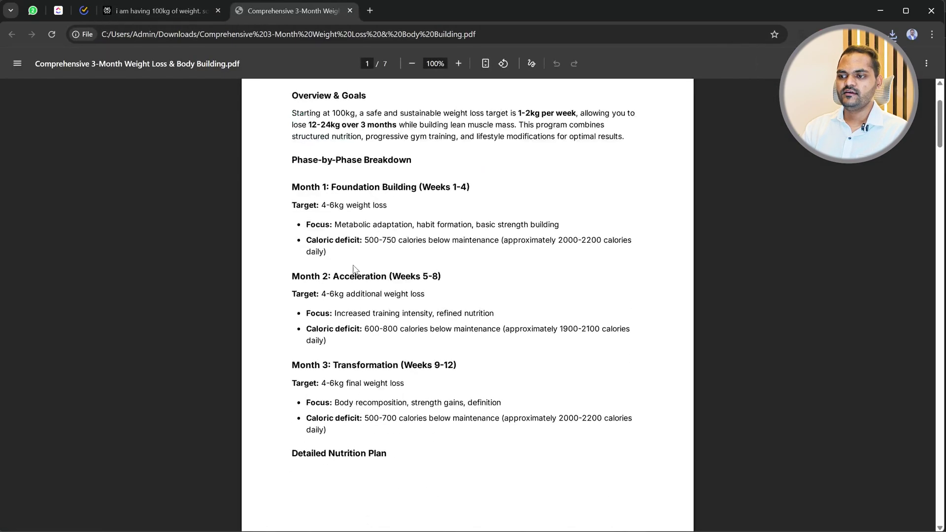
{"action": "scroll", "coordinate": [350, 273], "scroll_direction": "down", "scroll_amount": 20}
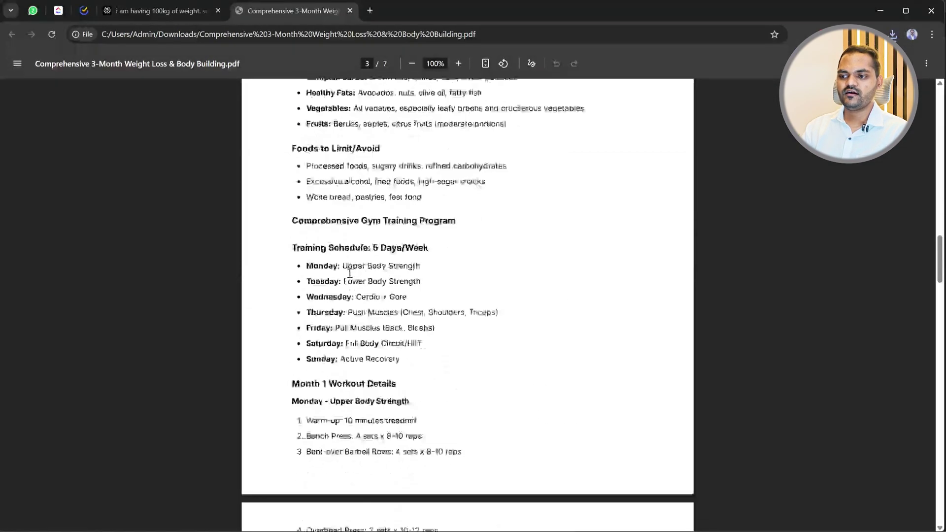
{"action": "scroll", "coordinate": [351, 273], "scroll_direction": "down", "scroll_amount": 20}
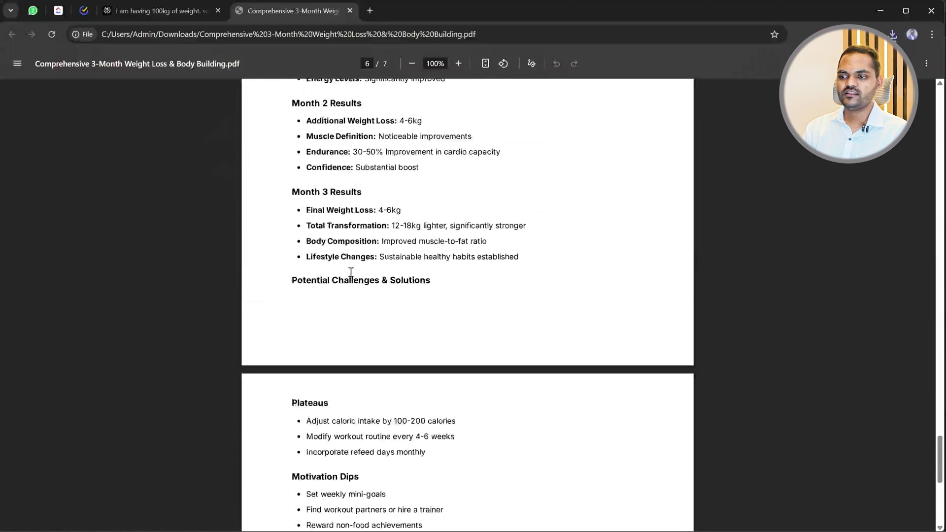
{"action": "scroll", "coordinate": [351, 268], "scroll_direction": "up", "scroll_amount": 20}
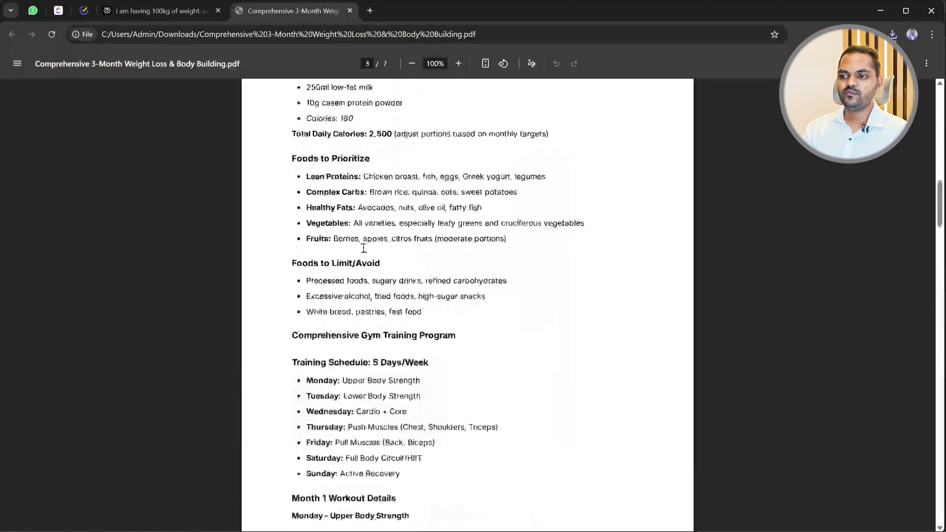
{"action": "left_click", "coordinate": [350, 11]}
Publish the weight-loss report as a Perplexity Page from the Export menu.
{"action": "left_click", "coordinate": [347, 421]}
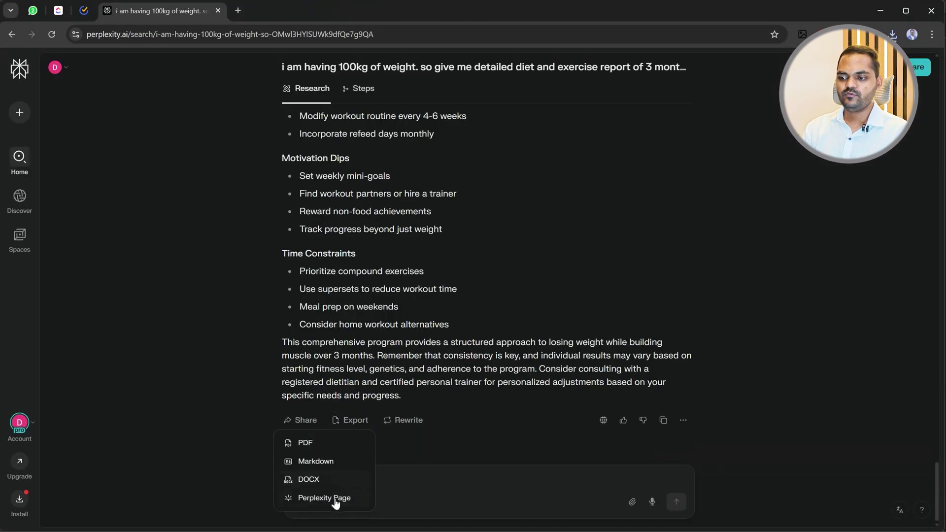
{"action": "left_click", "coordinate": [320, 499]}
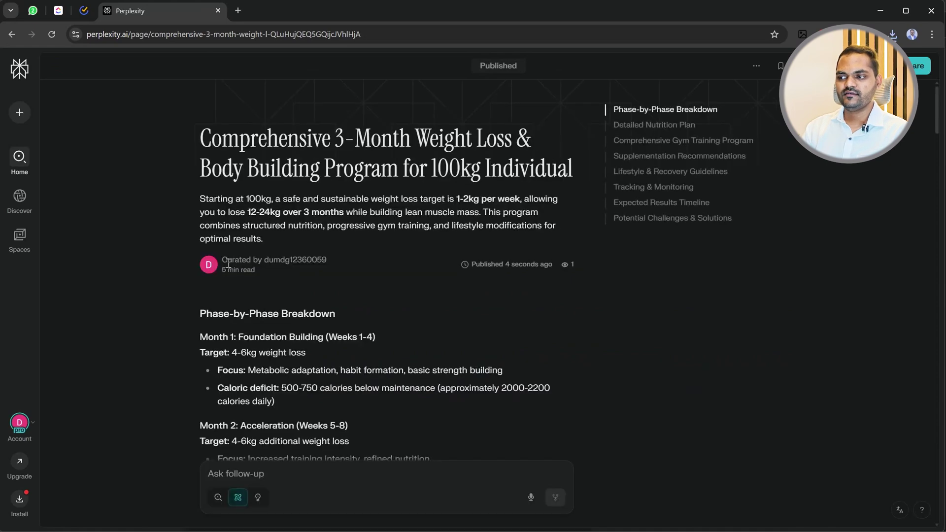
{"action": "scroll", "coordinate": [355, 256], "scroll_direction": "down", "scroll_amount": 10}
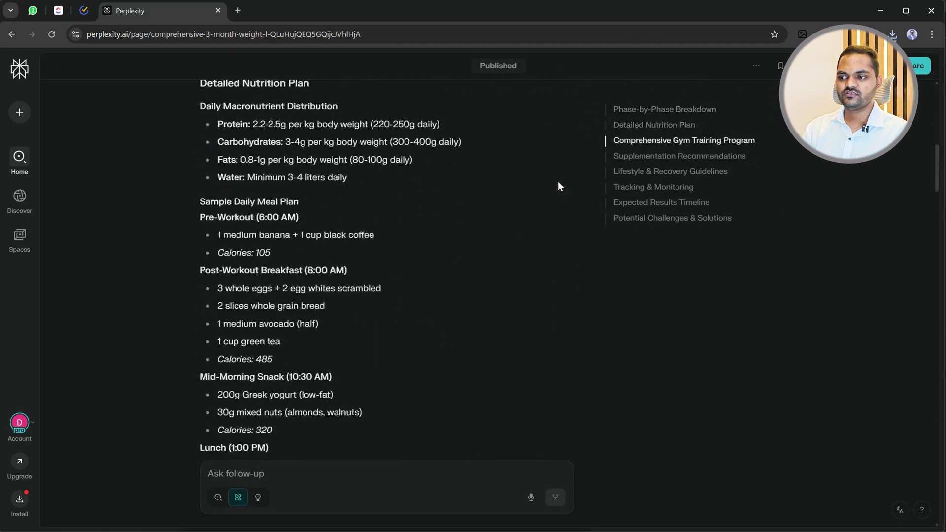
Browse the Page's Lifestyle & Recovery and Potential Challenges sections, then go back to the original answer.
{"action": "left_click", "coordinate": [646, 169]}
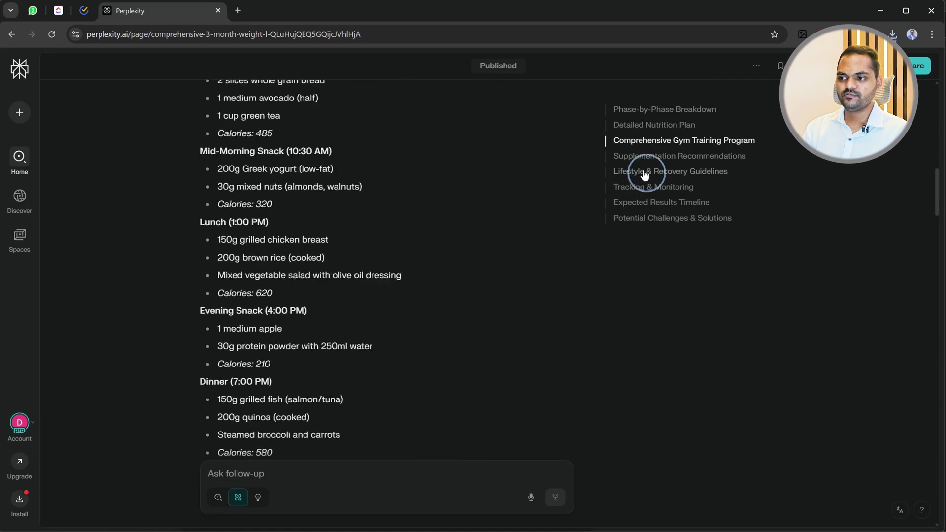
{"action": "left_click", "coordinate": [647, 216]}
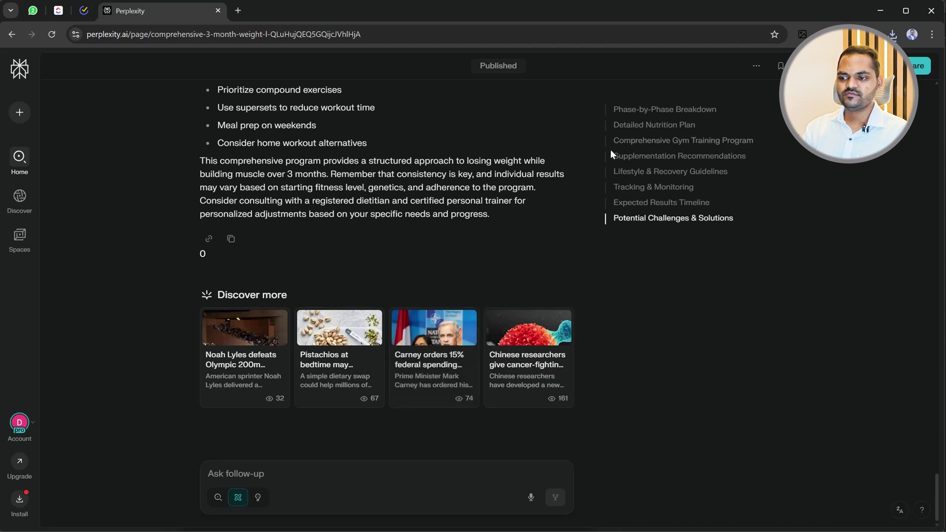
{"action": "scroll", "coordinate": [363, 263], "scroll_direction": "up", "scroll_amount": 10}
{"action": "left_click_drag", "start_coordinate": [266, 320], "coordinate": [423, 311]}
{"action": "left_click", "coordinate": [466, 293]}
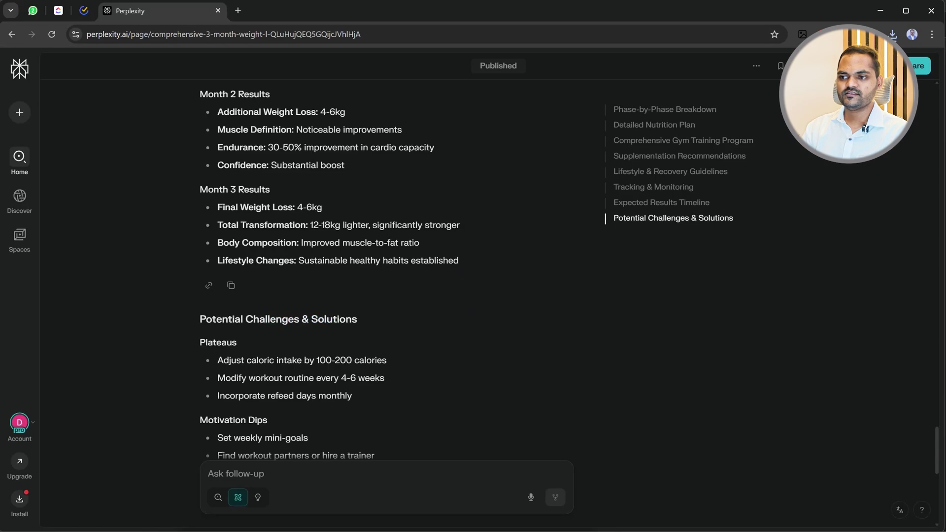
{"action": "scroll", "coordinate": [295, 250], "scroll_direction": "up", "scroll_amount": 15}
{"action": "key", "text": "alt+Left"}
{"action": "scroll", "coordinate": [327, 331], "scroll_direction": "down", "scroll_amount": 20}
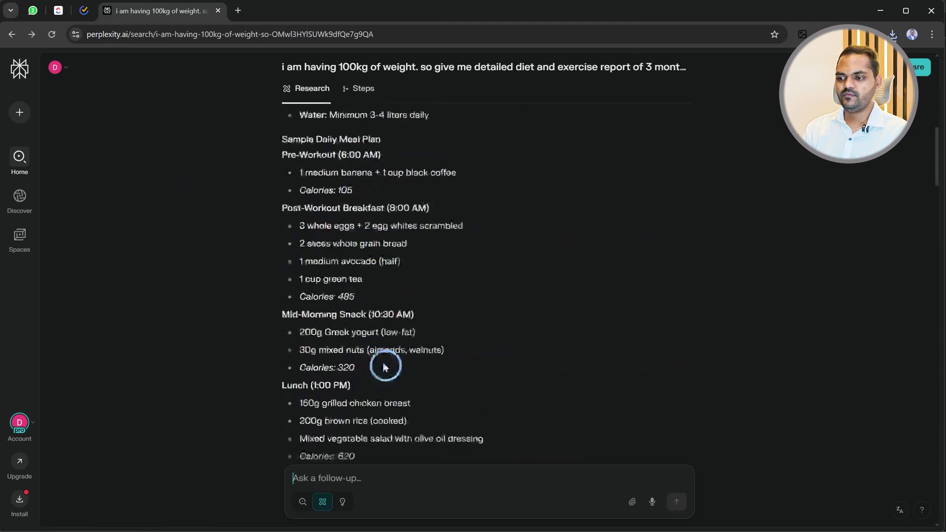
{"action": "scroll", "coordinate": [369, 223], "scroll_direction": "down", "scroll_amount": 10}
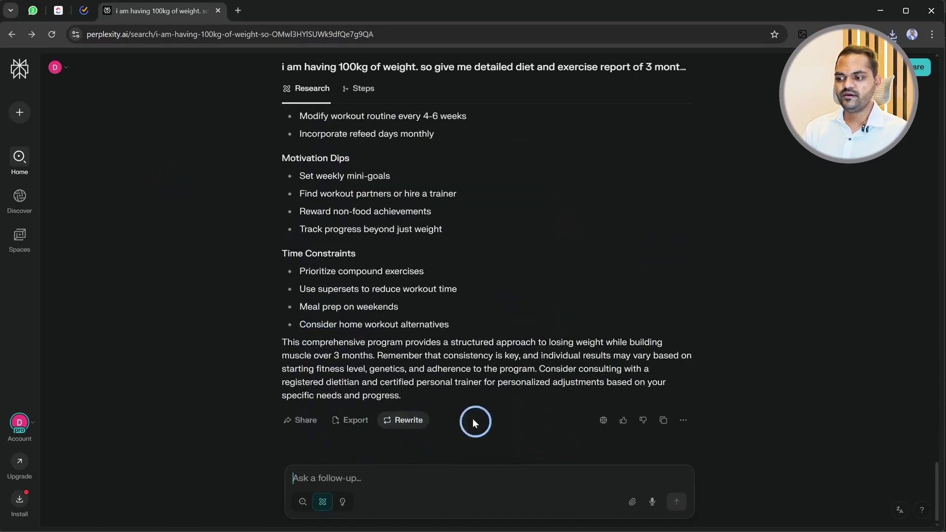
{"action": "left_click", "coordinate": [604, 420]}
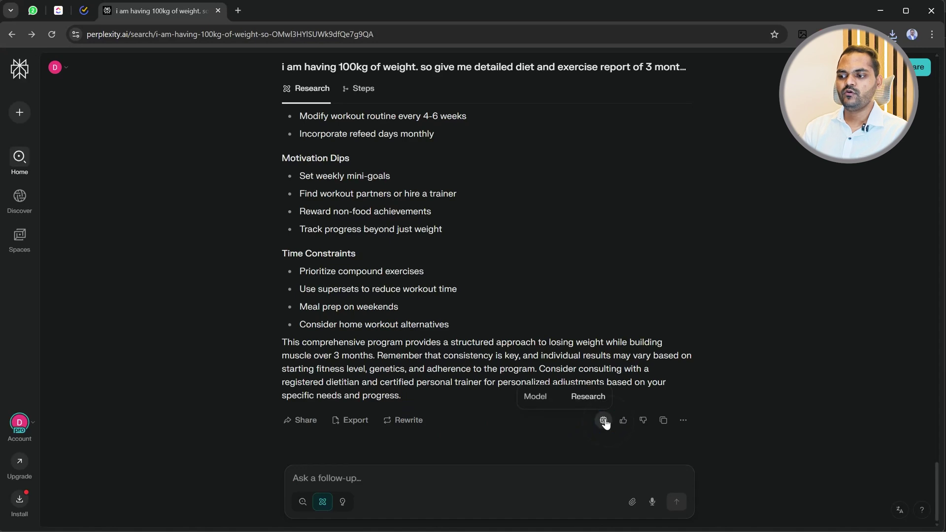
{"action": "left_click", "coordinate": [783, 374]}
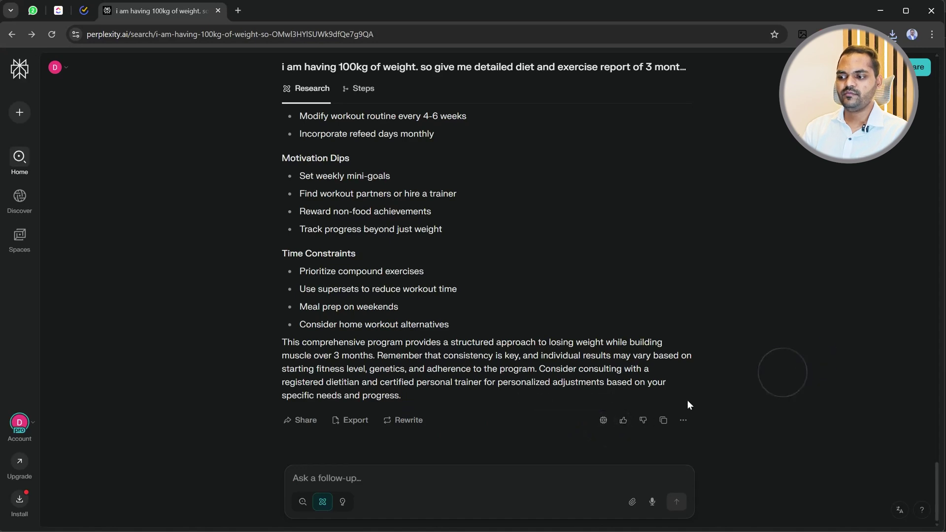
{"action": "left_click", "coordinate": [681, 421]}
{"action": "left_click", "coordinate": [754, 393]}
{"action": "scroll", "coordinate": [363, 217], "scroll_direction": "up", "scroll_amount": 20}
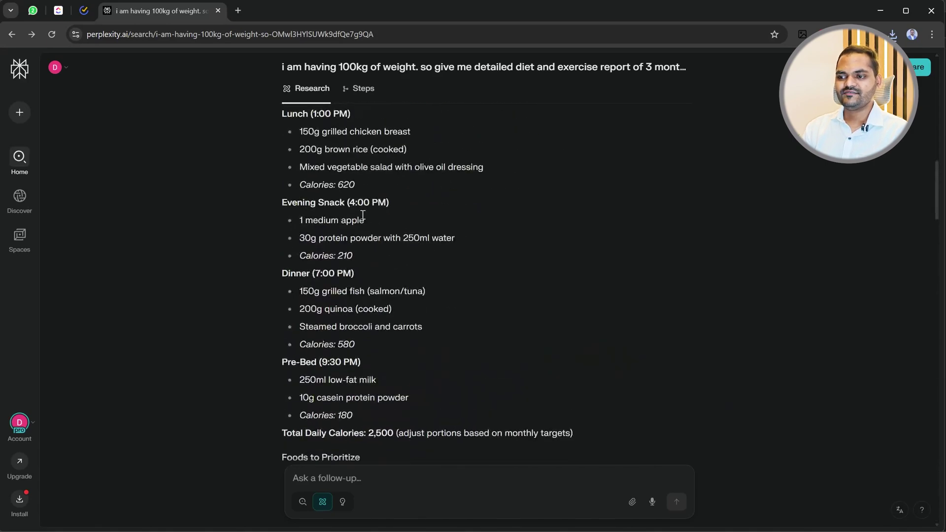
{"action": "scroll", "coordinate": [363, 217], "scroll_direction": "up", "scroll_amount": 15}
{"action": "scroll", "coordinate": [363, 220], "scroll_direction": "down", "scroll_amount": 20}
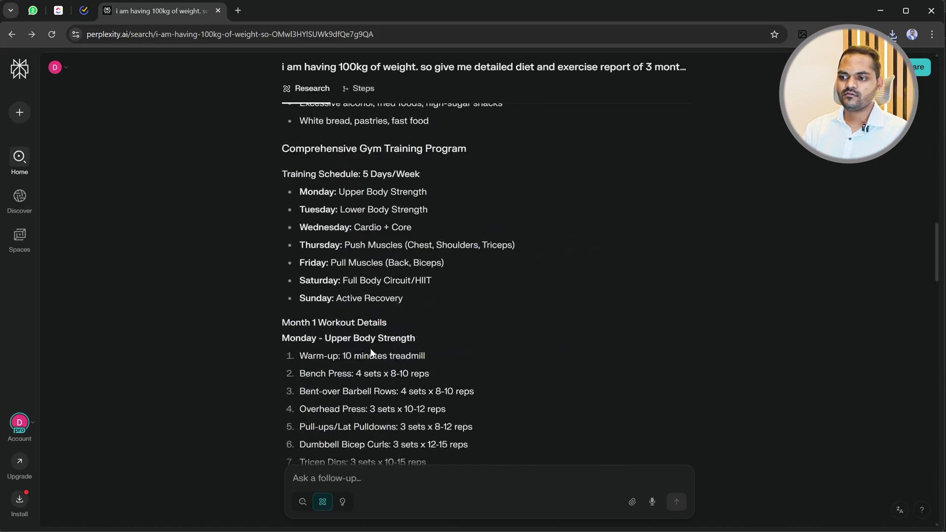
{"action": "scroll", "coordinate": [372, 353], "scroll_direction": "down", "scroll_amount": 15}
{"action": "mouse_move", "coordinate": [15, 117]}
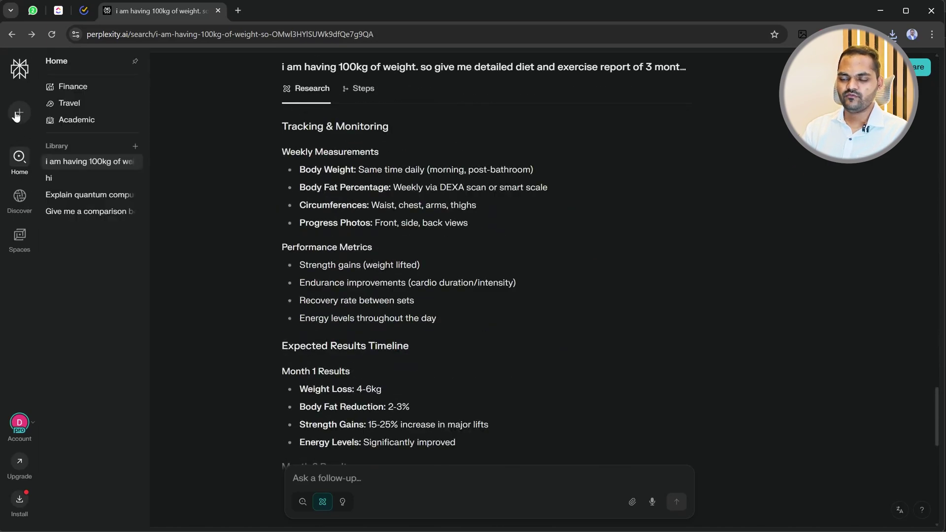
In a new thread, enable Social and disable Web as search sources.
{"action": "left_click", "coordinate": [18, 115]}
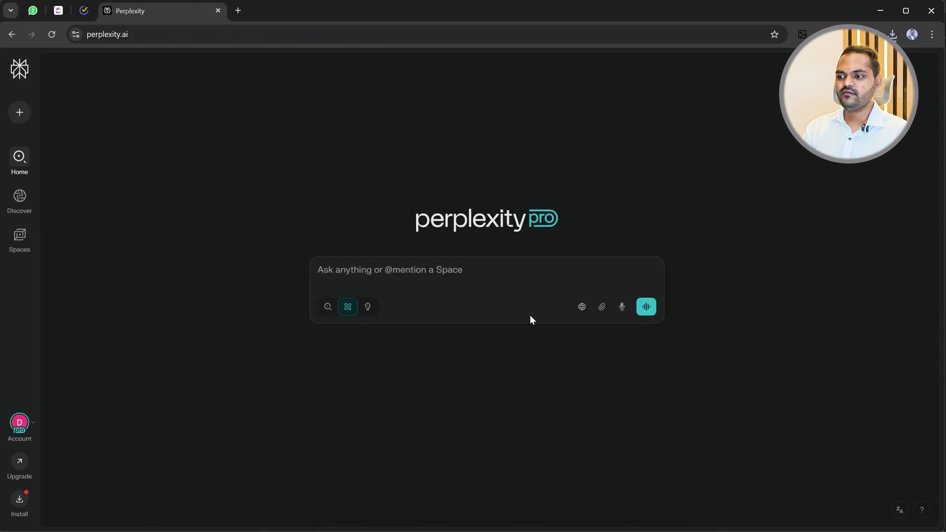
{"action": "left_click", "coordinate": [583, 307]}
{"action": "left_click", "coordinate": [577, 387]}
{"action": "left_click", "coordinate": [578, 331]}
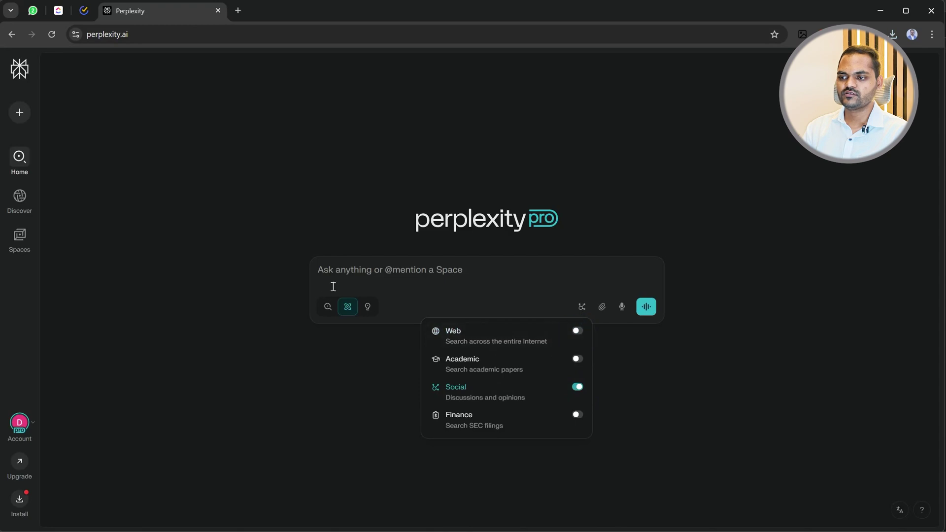
{"action": "left_click", "coordinate": [377, 275]}
Ask the Research question 'what do you think about india's economy'.
{"action": "type", "text": "what is"}
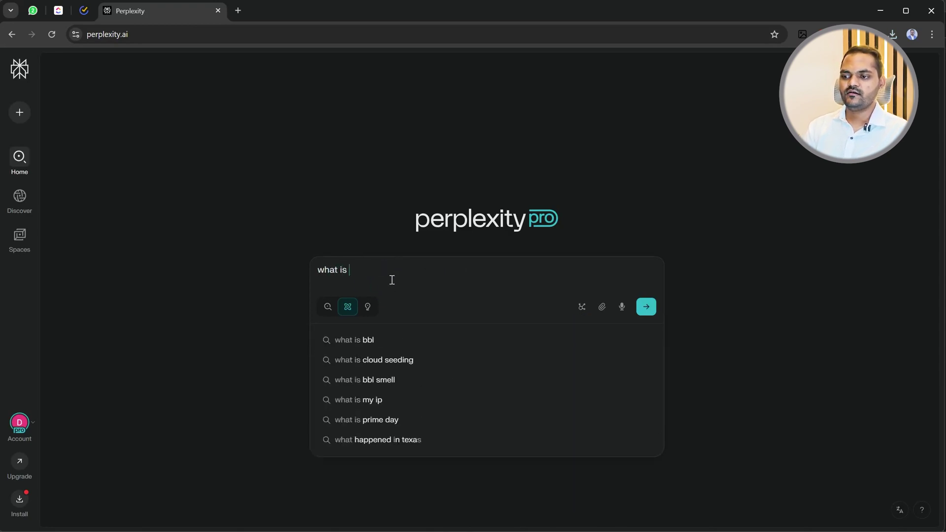
{"action": "key", "text": "BackSpace"}
{"action": "key", "text": "BackSpace"}
{"action": "key", "text": "BackSpace"}
{"action": "type", "text": "do y"}
{"action": "type", "text": "ou "}
{"action": "type", "text": "you"}
{"action": "key", "text": "BackSpace"}
{"action": "key", "text": "BackSpace"}
{"action": "key", "text": "BackSpace"}
{"action": "type", "text": "think about"}
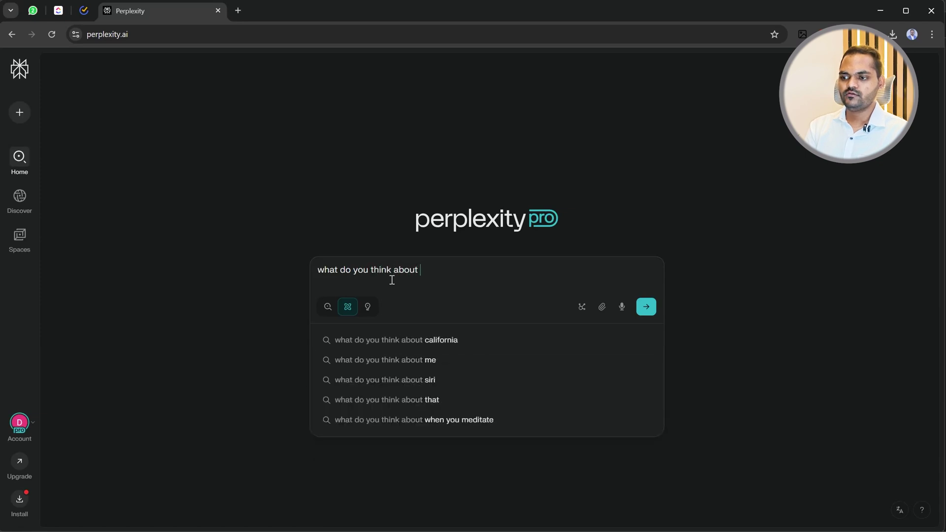
{"action": "type", "text": " u"}
{"action": "key", "text": "BackSpace"}
{"action": "type", "text": "india ;"}
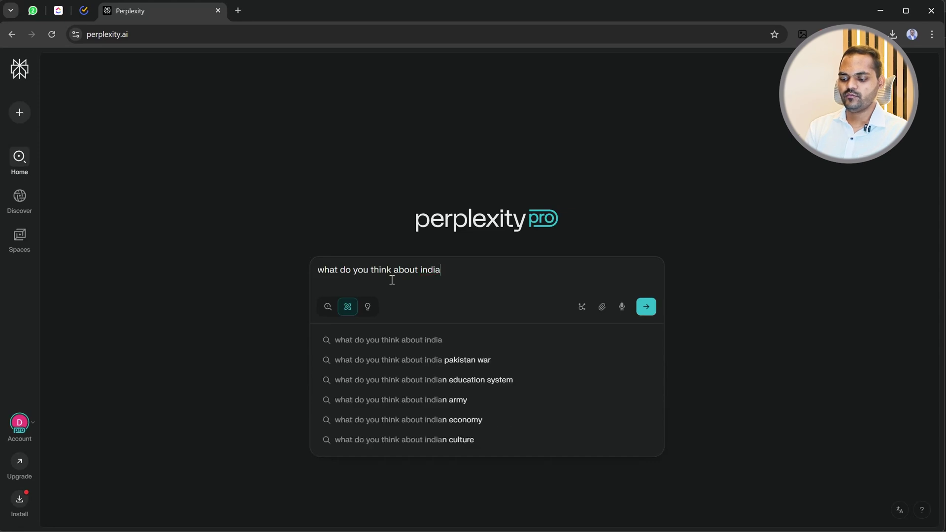
{"action": "key", "text": "BackSpace"}
{"action": "type", "text": "'s economy"}
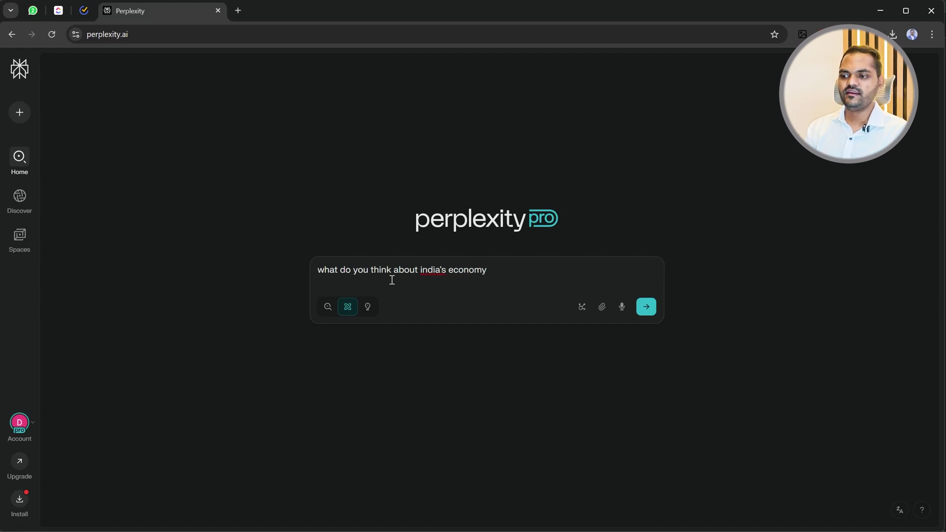
{"action": "key", "text": "Return"}
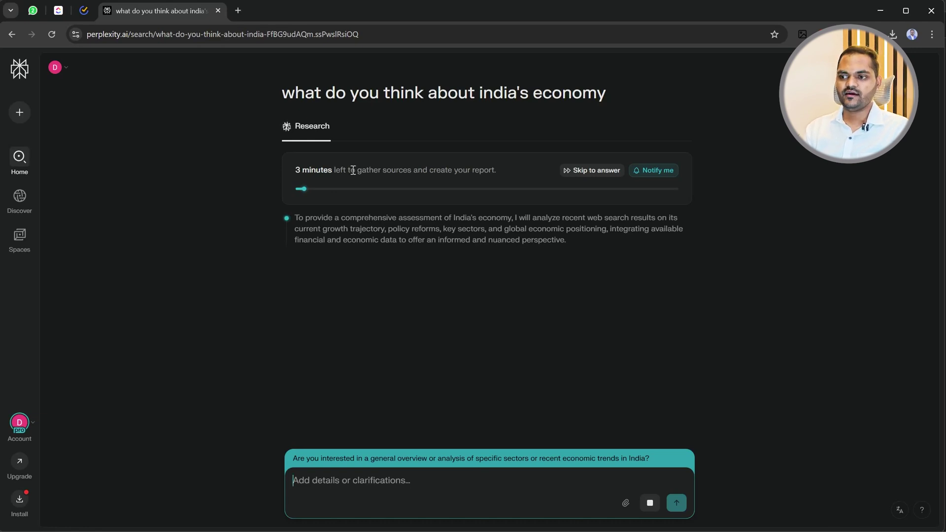
Skip to the India economy answer and read its inflation, fiscal and external-sector sections down to the sources.
{"action": "left_click", "coordinate": [591, 171]}
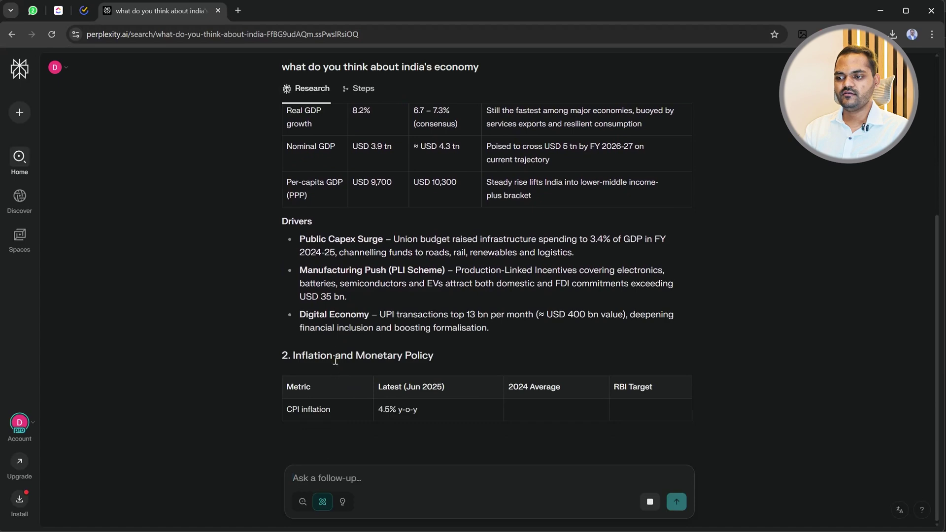
{"action": "scroll", "coordinate": [494, 321], "scroll_direction": "up", "scroll_amount": 5}
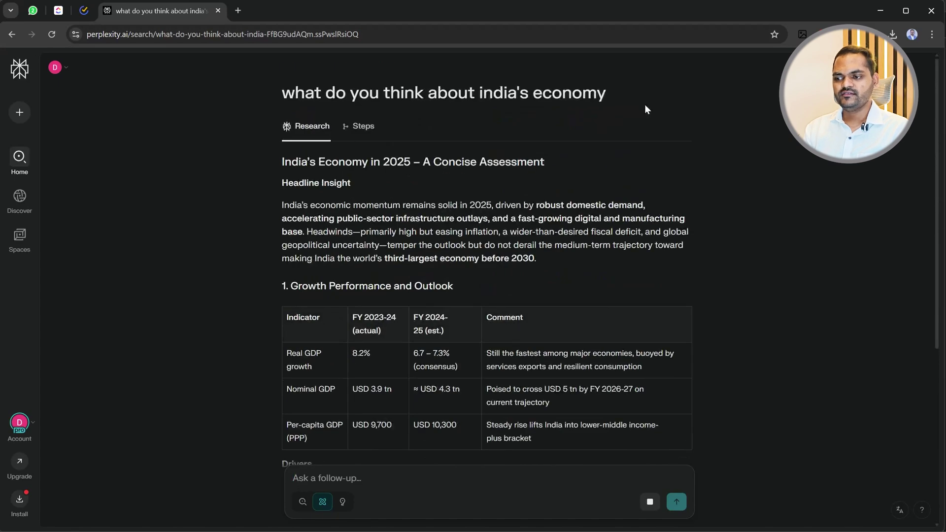
{"action": "scroll", "coordinate": [493, 377], "scroll_direction": "down", "scroll_amount": 7}
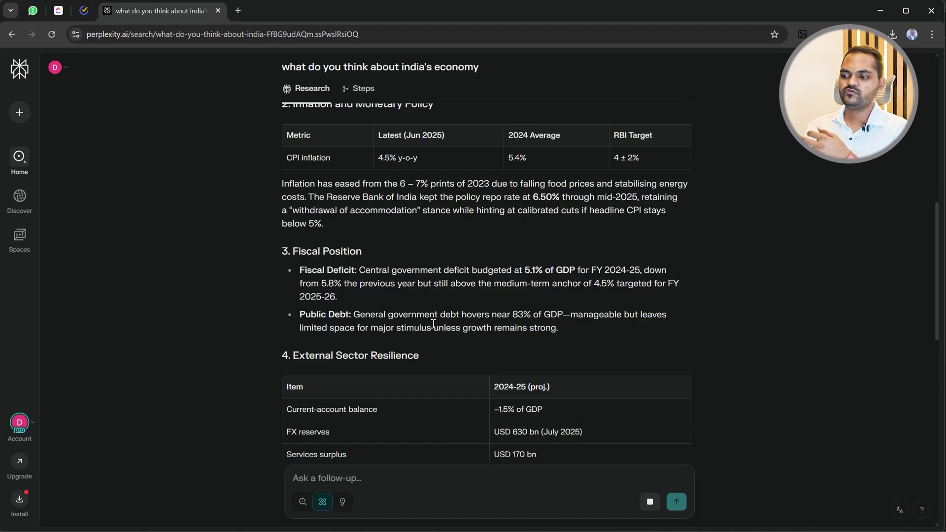
{"action": "scroll", "coordinate": [449, 323], "scroll_direction": "down", "scroll_amount": 15}
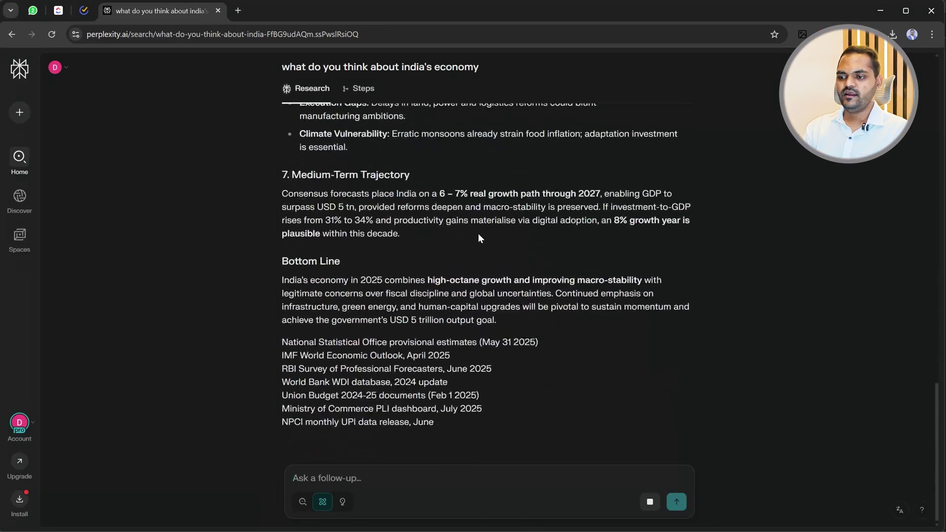
{"action": "scroll", "coordinate": [453, 372], "scroll_direction": "up", "scroll_amount": 20}
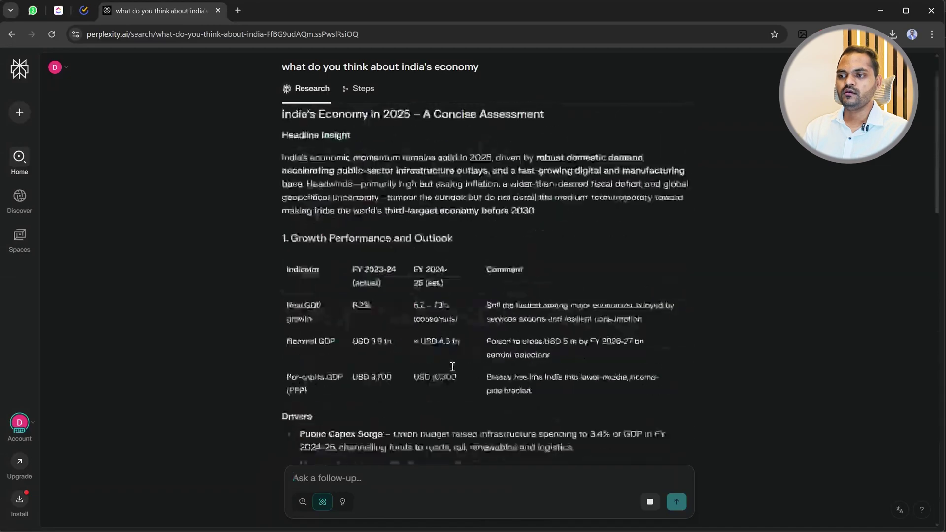
{"action": "scroll", "coordinate": [352, 313], "scroll_direction": "down", "scroll_amount": 20}
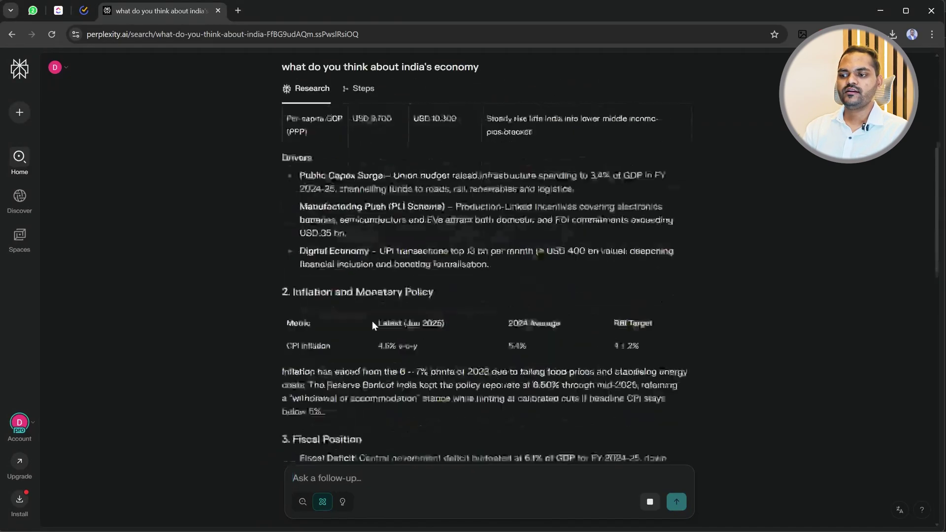
{"action": "scroll", "coordinate": [458, 379], "scroll_direction": "up", "scroll_amount": 20}
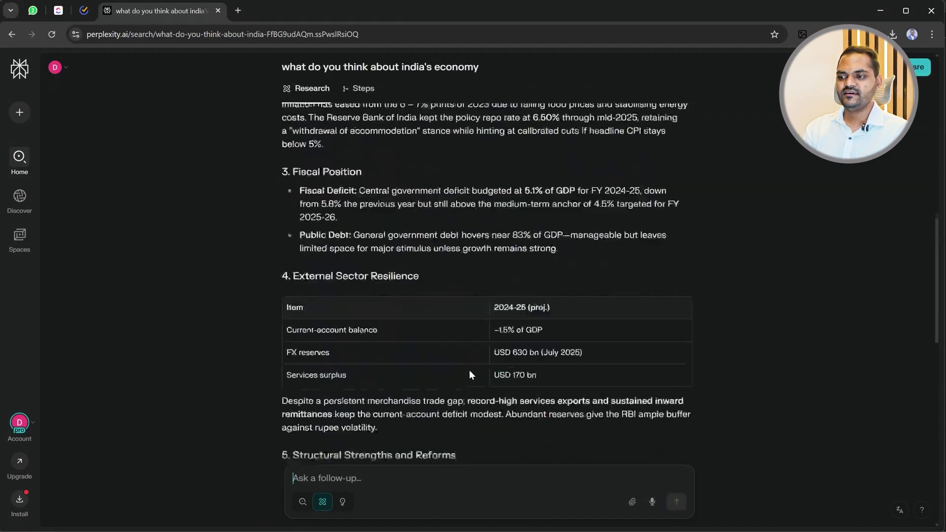
{"action": "scroll", "coordinate": [493, 325], "scroll_direction": "down", "scroll_amount": 10}
{"action": "scroll", "coordinate": [530, 336], "scroll_direction": "down", "scroll_amount": 10}
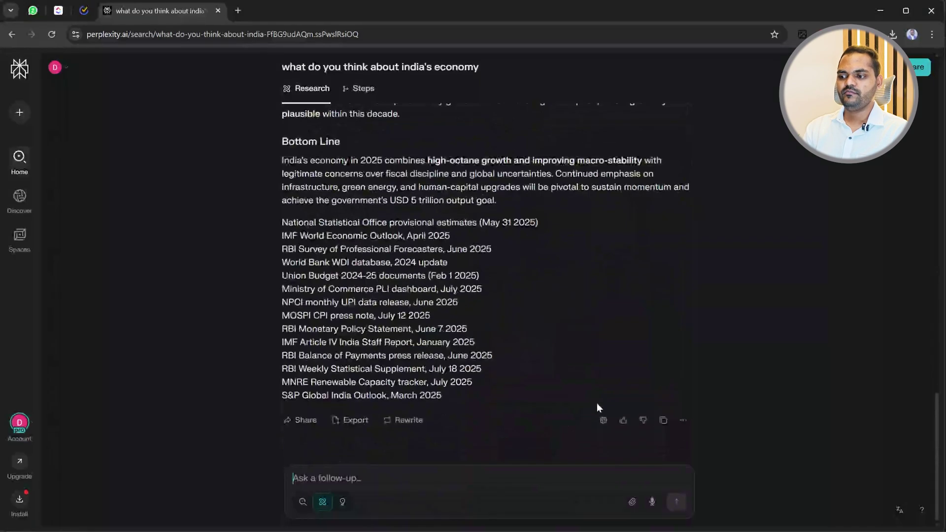
Rewrite the India economy answer with the Research model and skip straight to the result.
{"action": "left_click", "coordinate": [404, 421]}
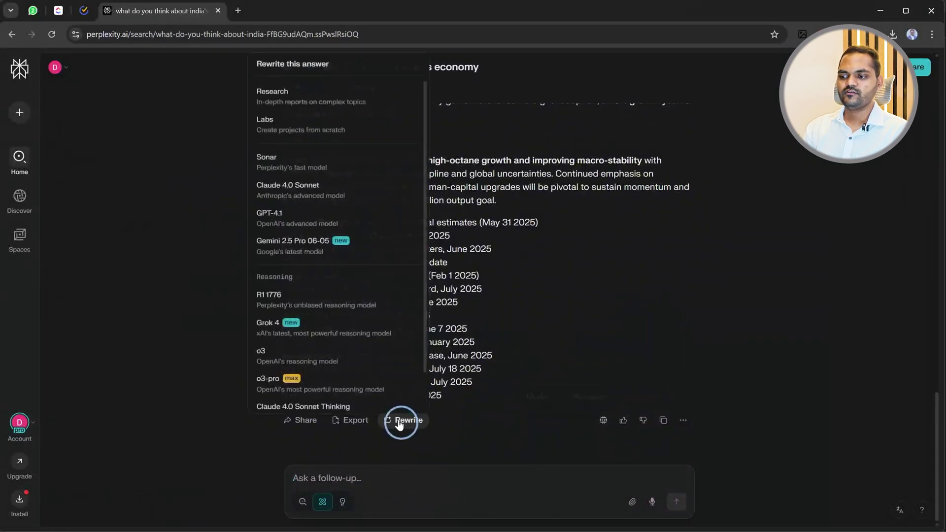
{"action": "left_click", "coordinate": [272, 95]}
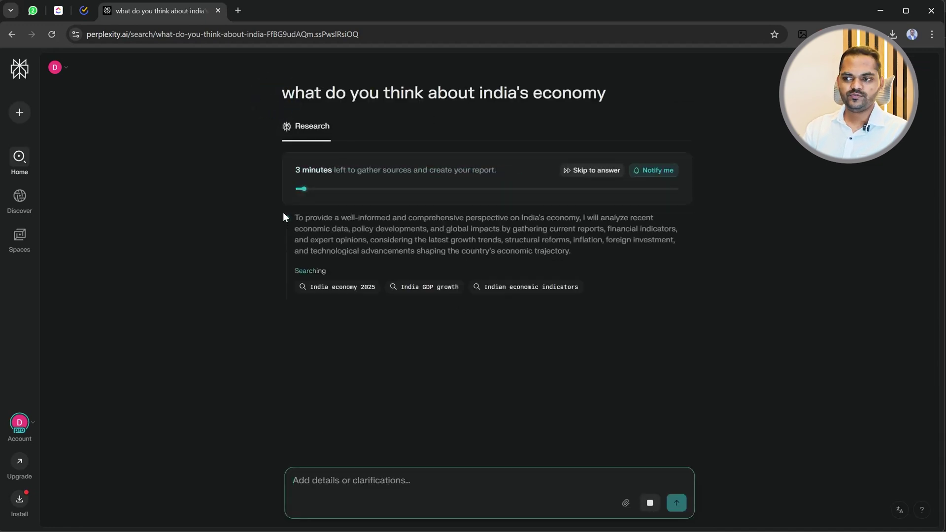
{"action": "left_click", "coordinate": [574, 172]}
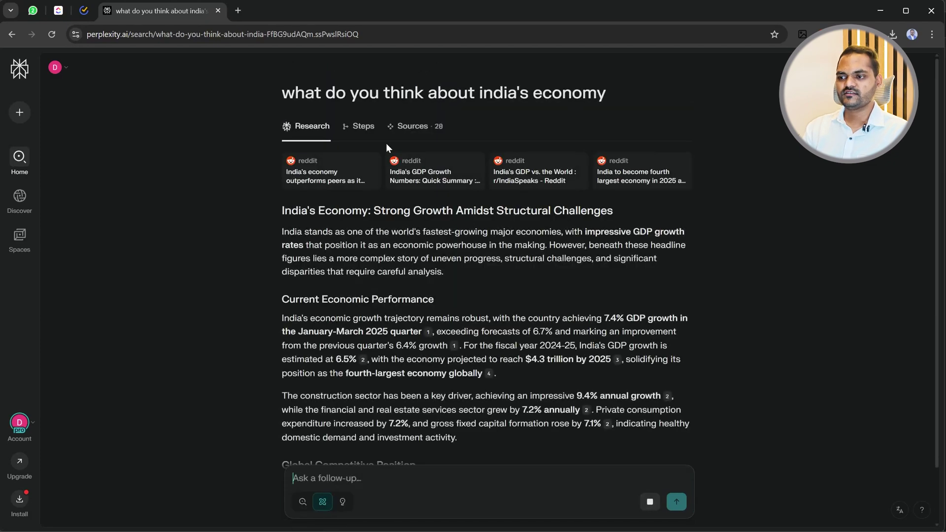
Scroll through the 28 Reddit sources behind the India economy answer.
{"action": "left_click", "coordinate": [414, 126]}
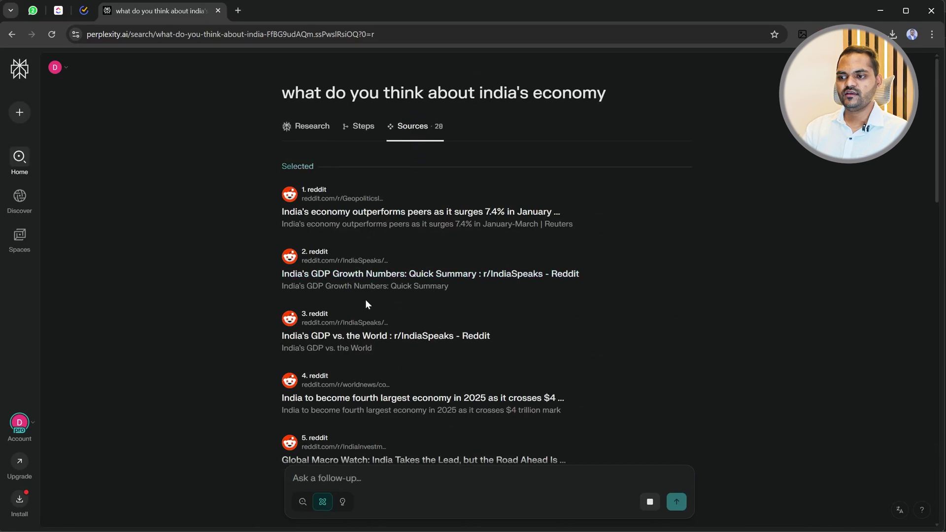
{"action": "scroll", "coordinate": [323, 275], "scroll_direction": "down", "scroll_amount": 15}
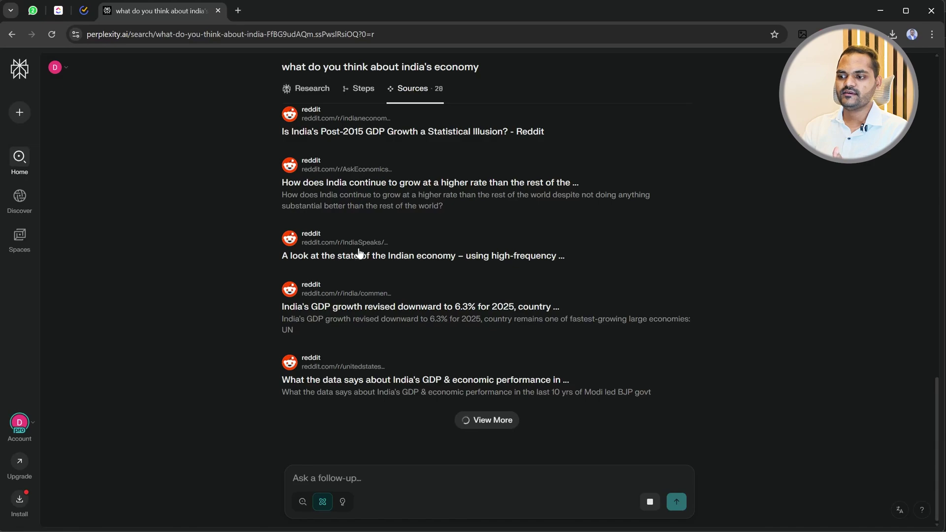
{"action": "scroll", "coordinate": [453, 382], "scroll_direction": "up", "scroll_amount": 10}
Return to the answer, then start a new thread showing its search sources with Web enabled.
{"action": "left_click", "coordinate": [298, 126]}
{"action": "scroll", "coordinate": [515, 342], "scroll_direction": "down", "scroll_amount": 15}
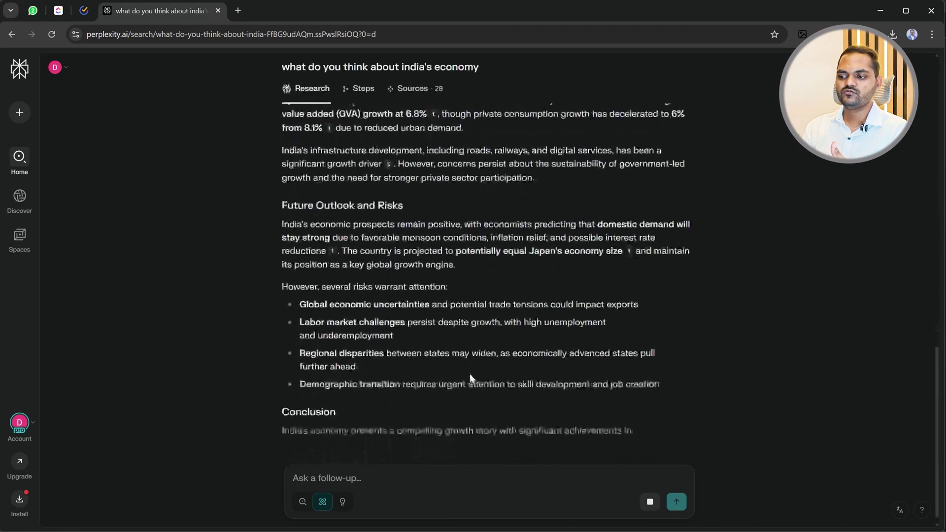
{"action": "scroll", "coordinate": [421, 216], "scroll_direction": "up", "scroll_amount": 12}
{"action": "left_click", "coordinate": [19, 157]}
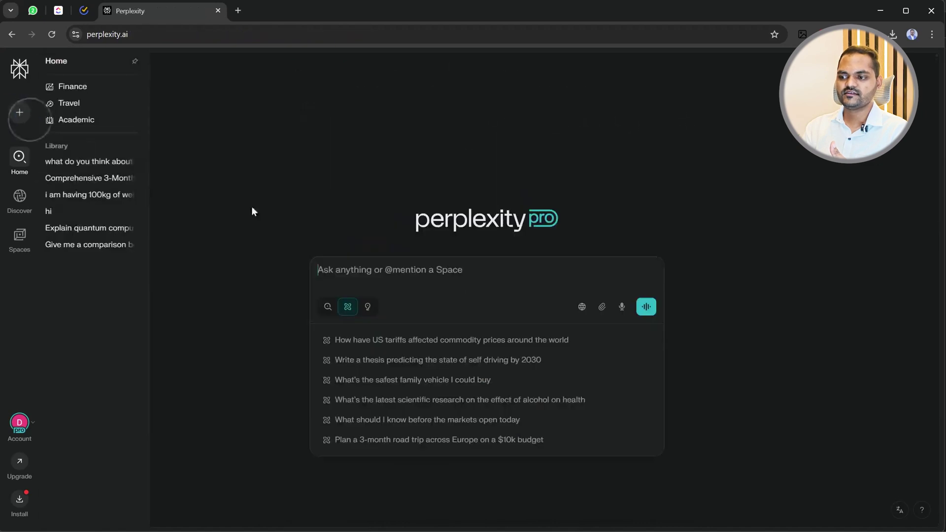
{"action": "left_click", "coordinate": [583, 307]}
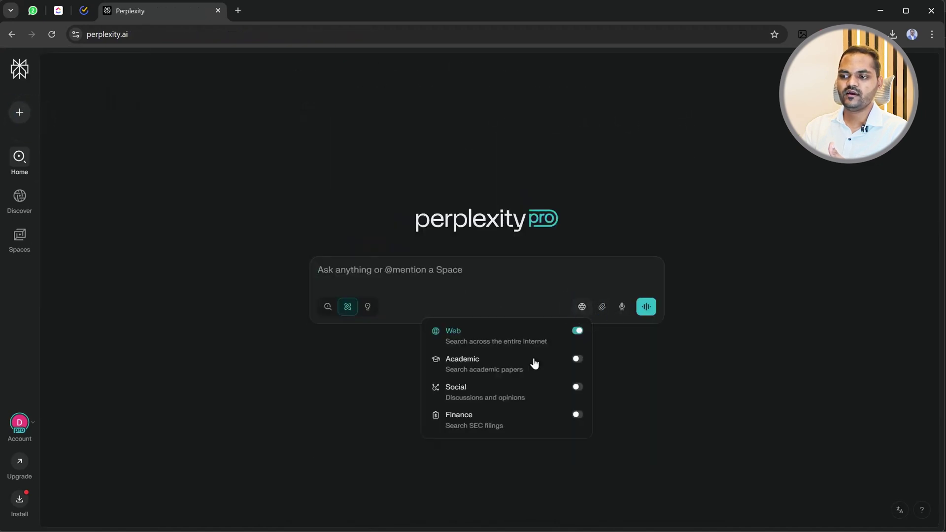